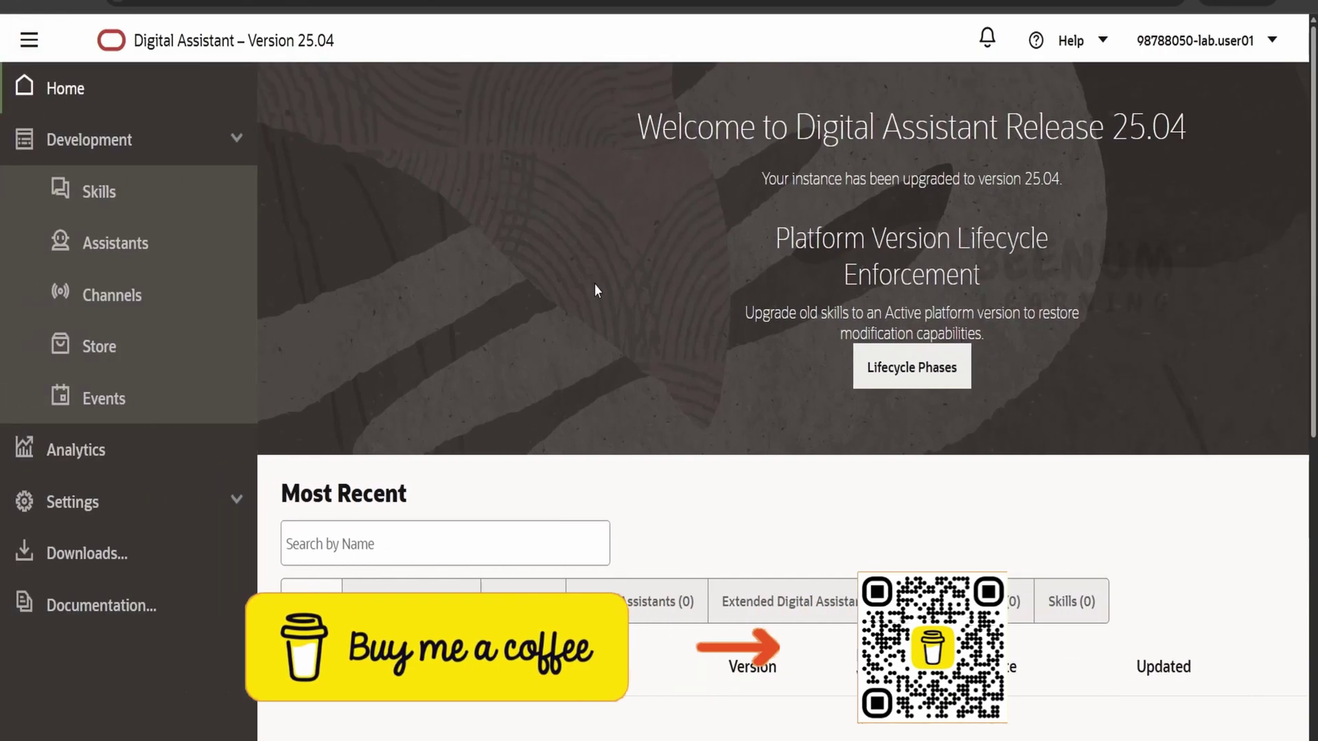
pyautogui.scroll(-3, 597, 295)
pyautogui.scroll(-2, 602, 306)
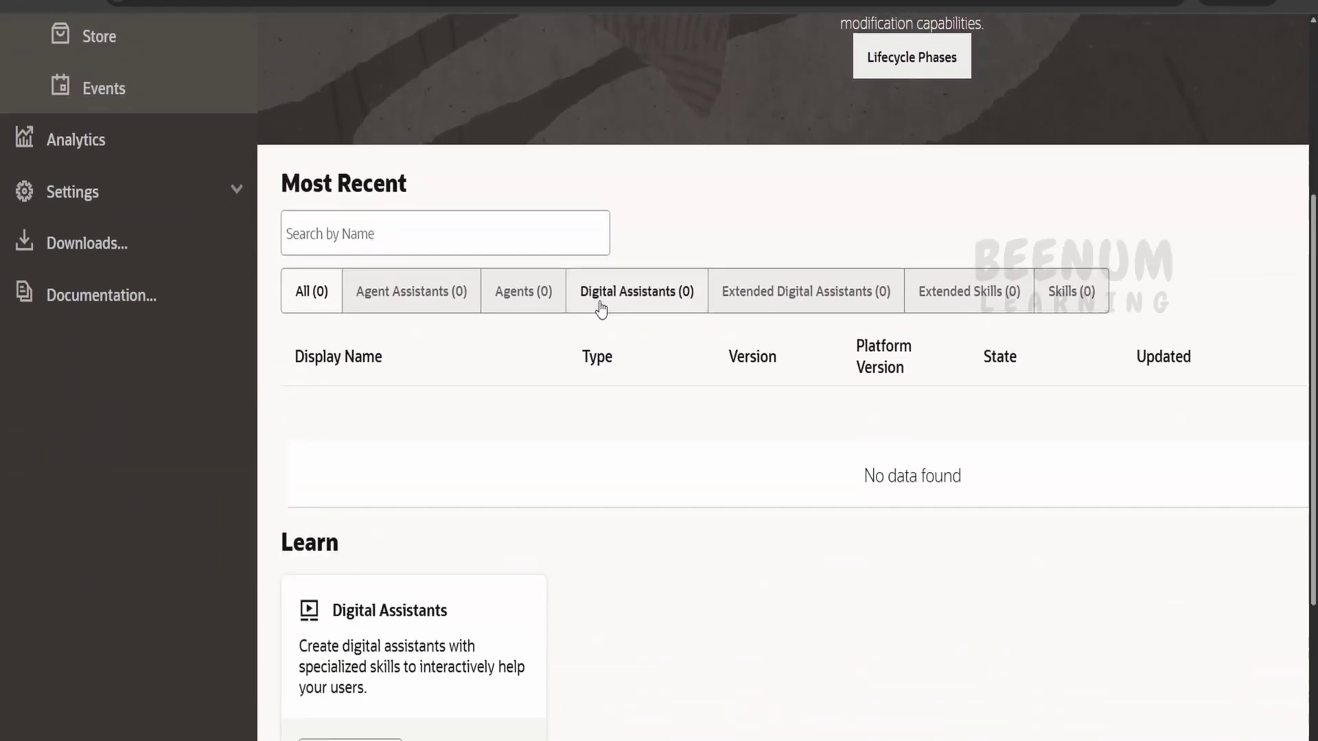
pyautogui.scroll(3, 594, 318)
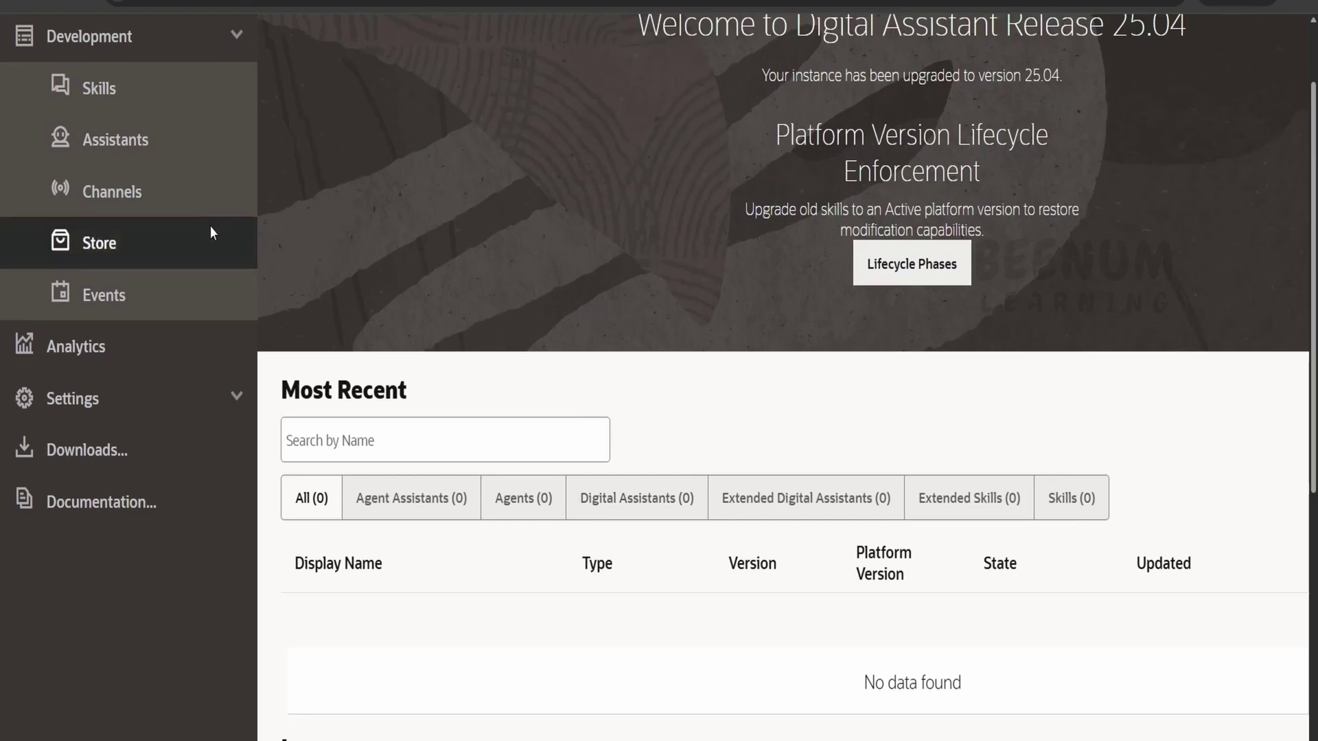
pyautogui.scroll(2, 209, 232)
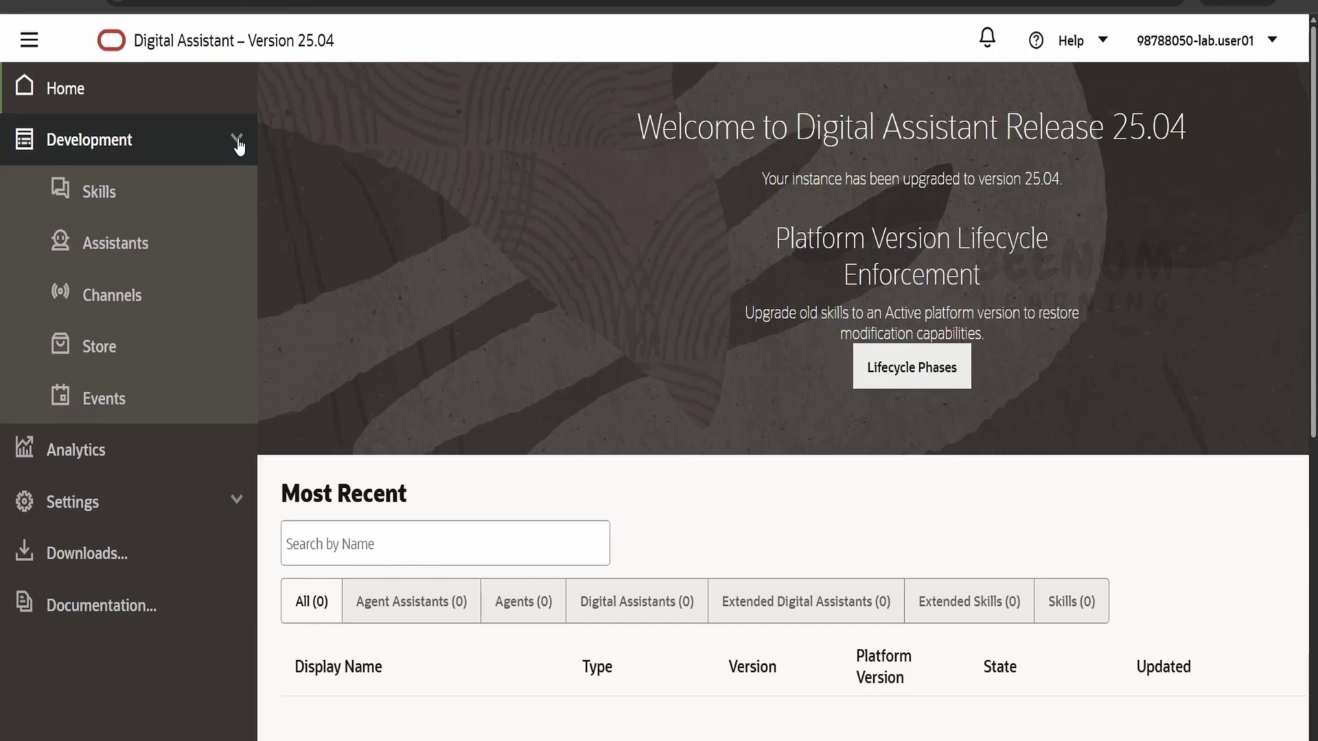
# Start a new skill in the Skills section and give it the display name Burger Store
pyautogui.click(98, 196)
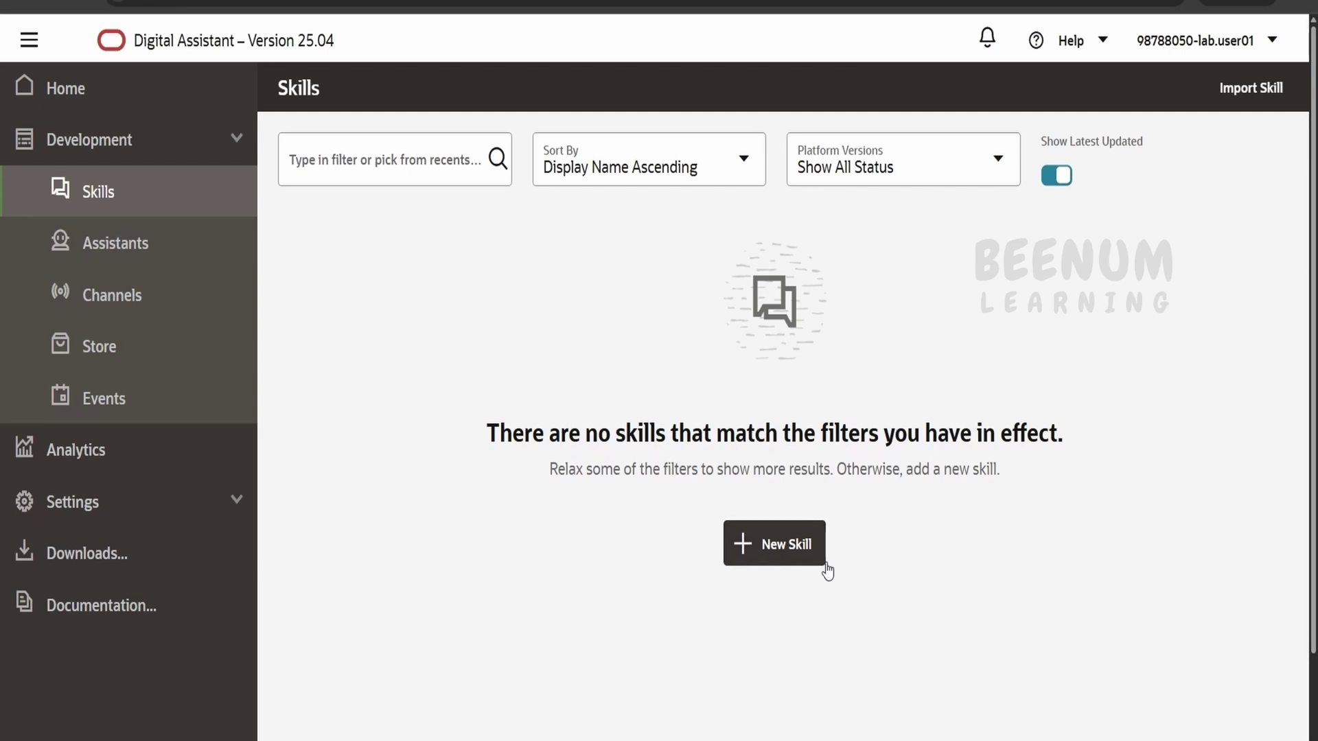
pyautogui.click(798, 550)
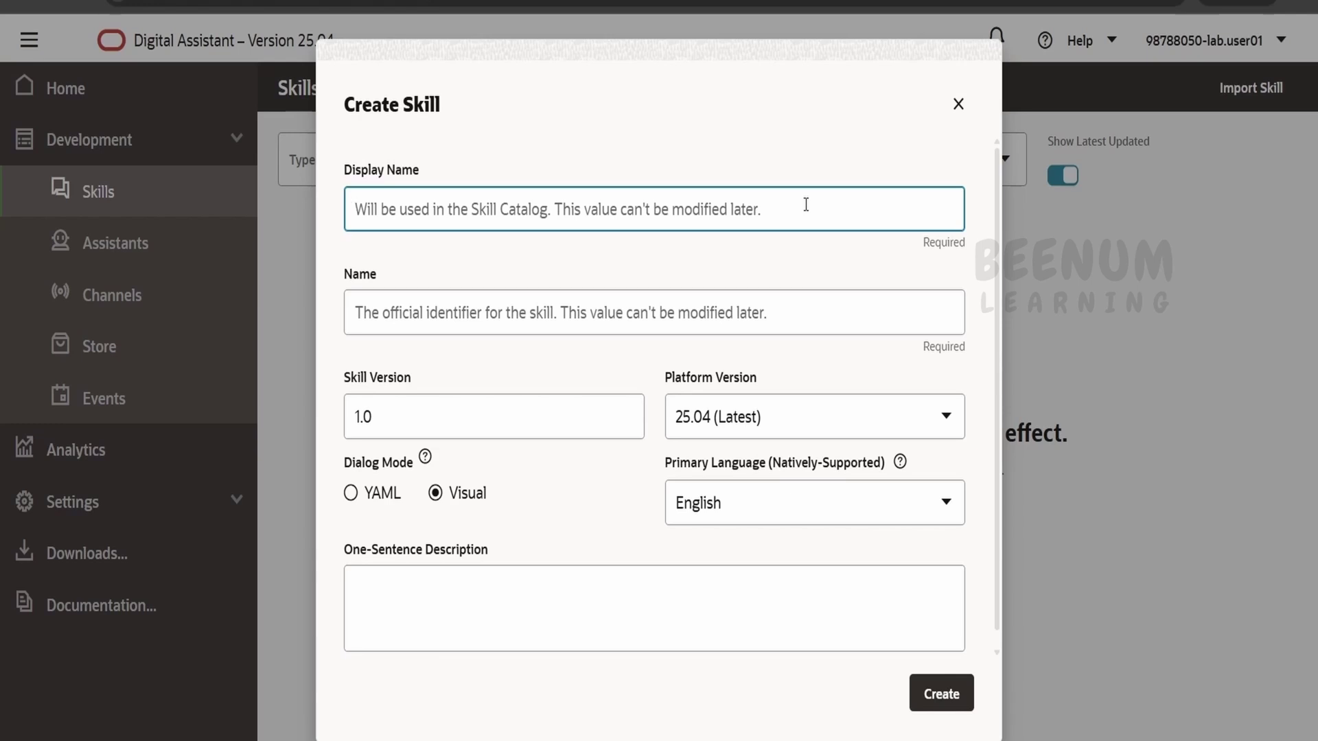
pyautogui.write('Bur')
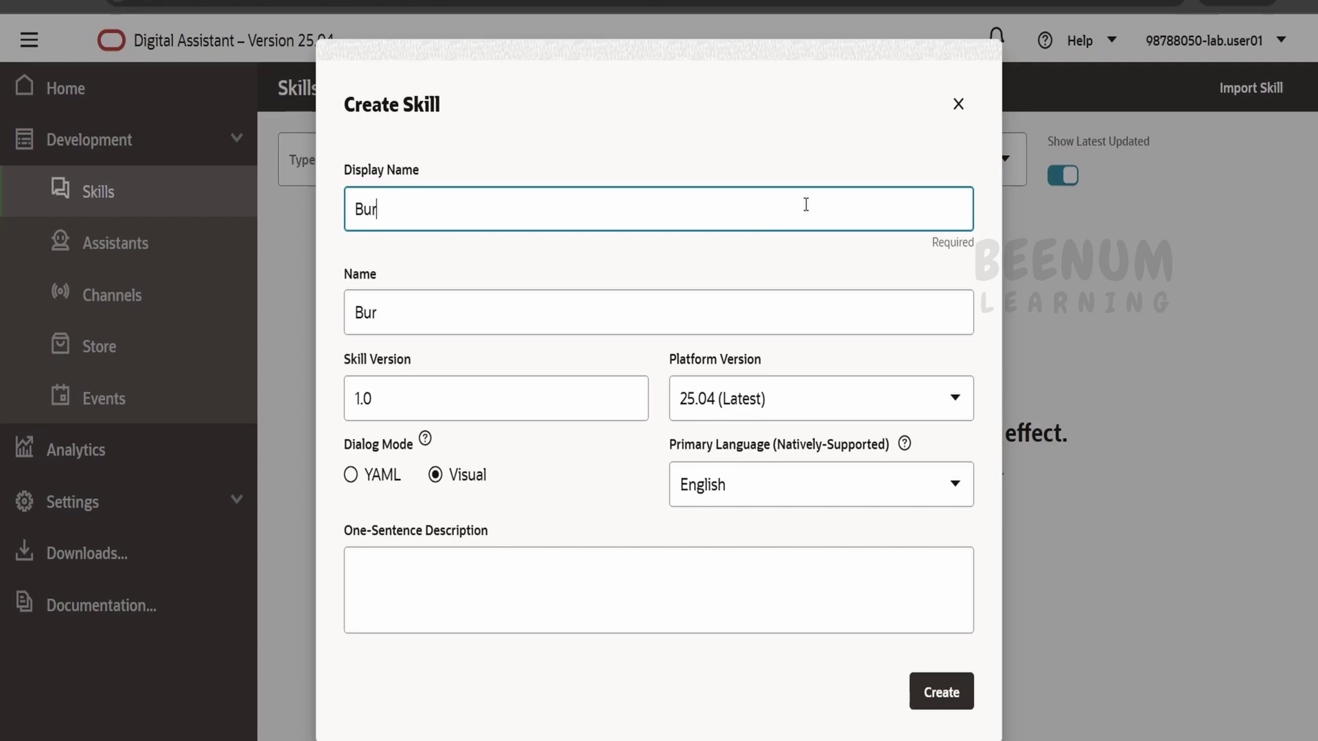
pyautogui.write('gerStore')
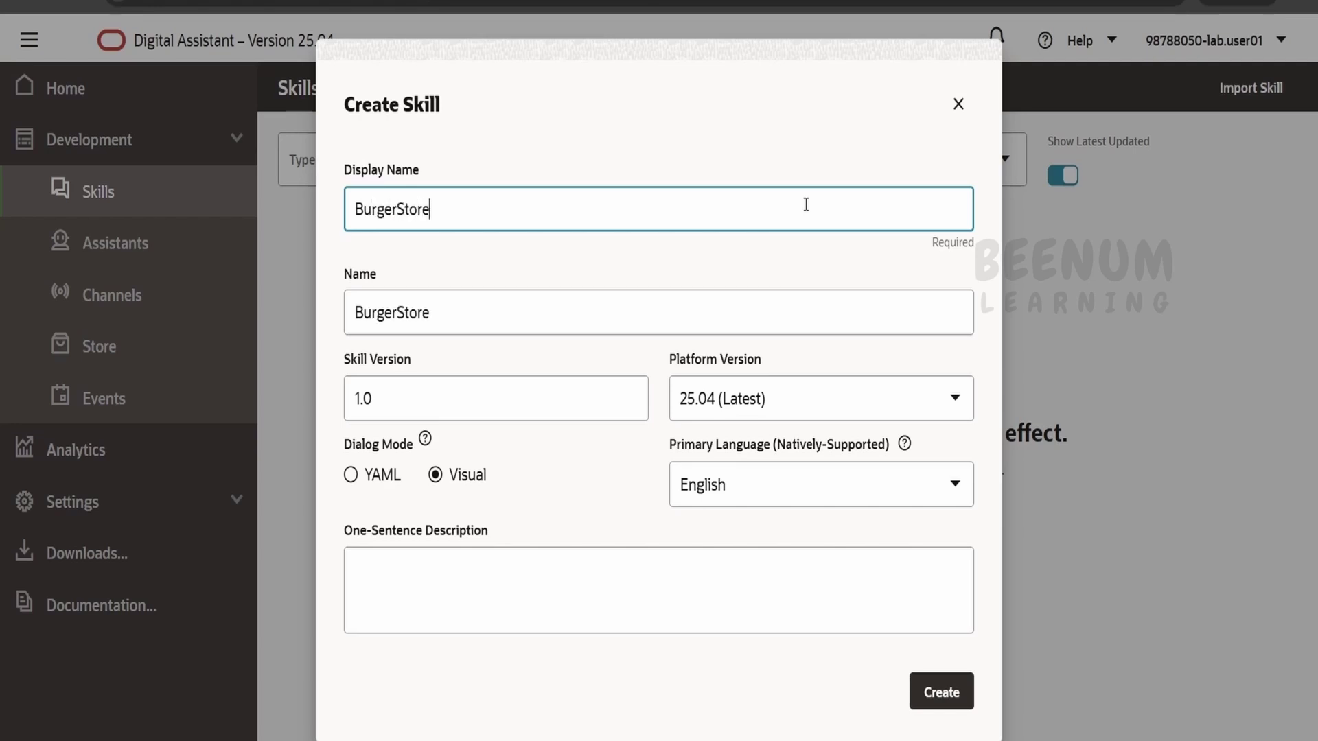
pyautogui.click(397, 209)
# Create the skill with platform version 25.04 (Latest), English as primary language, Visual dialog mode and no description
pyautogui.click(726, 397)
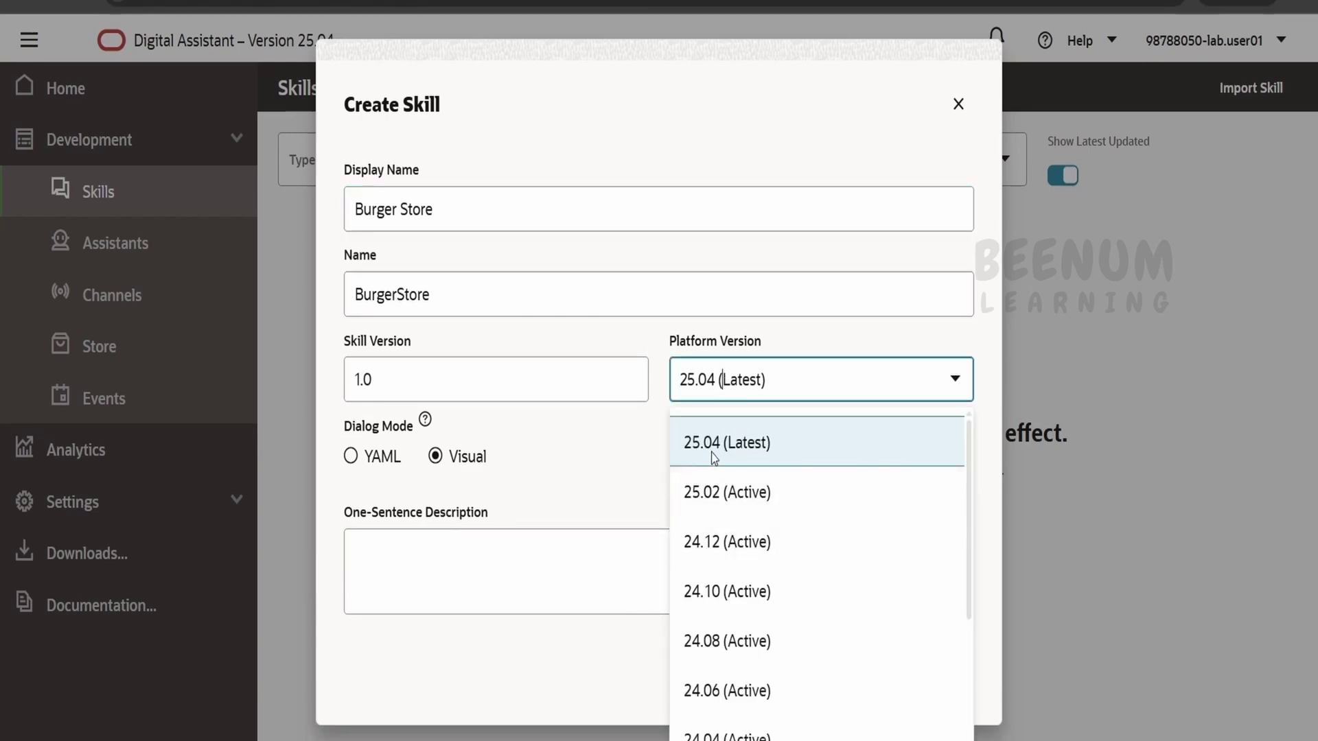
pyautogui.click(620, 472)
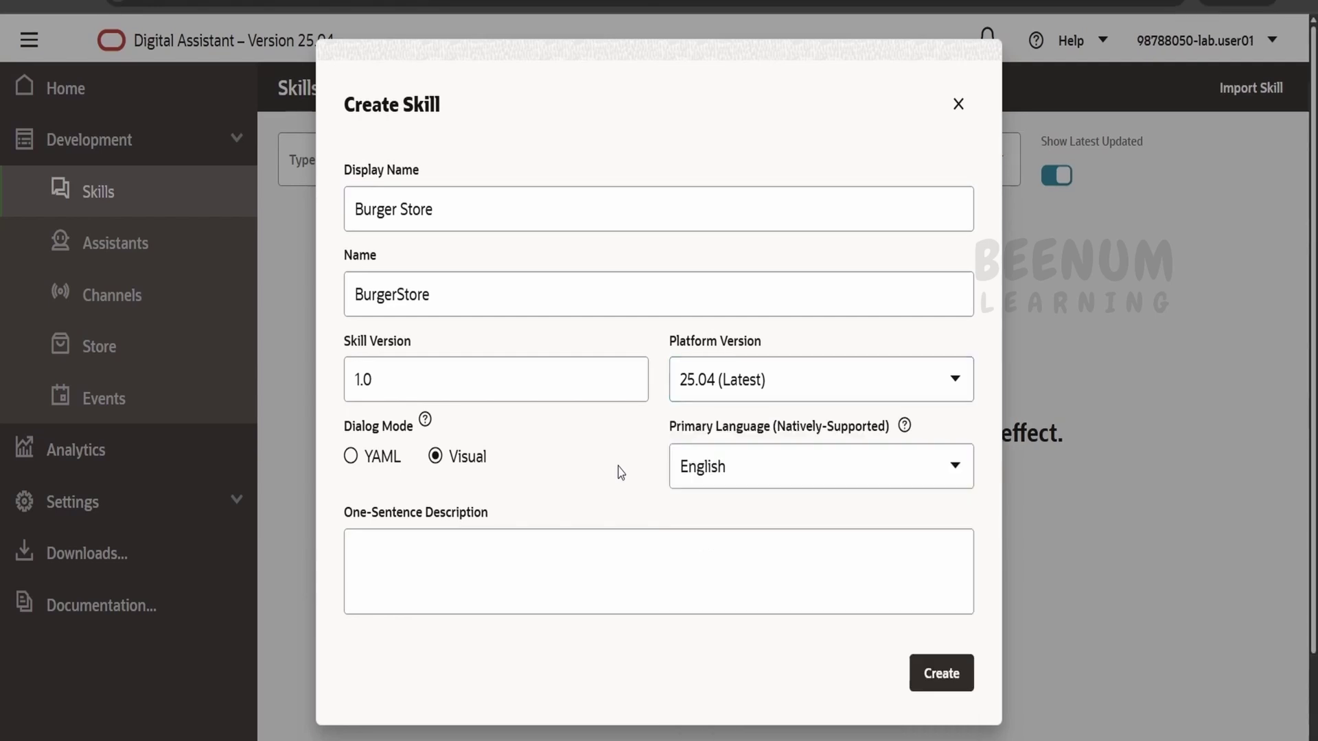
pyautogui.click(705, 464)
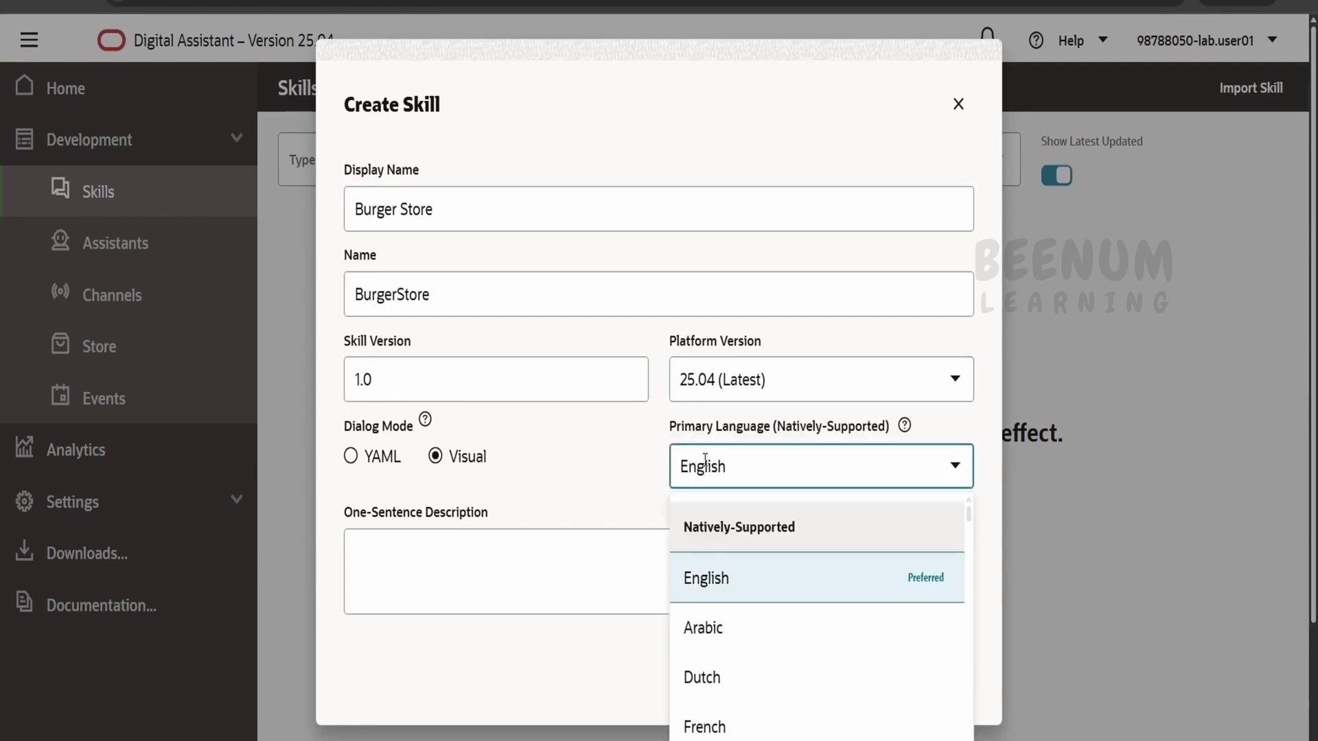
pyautogui.click(567, 495)
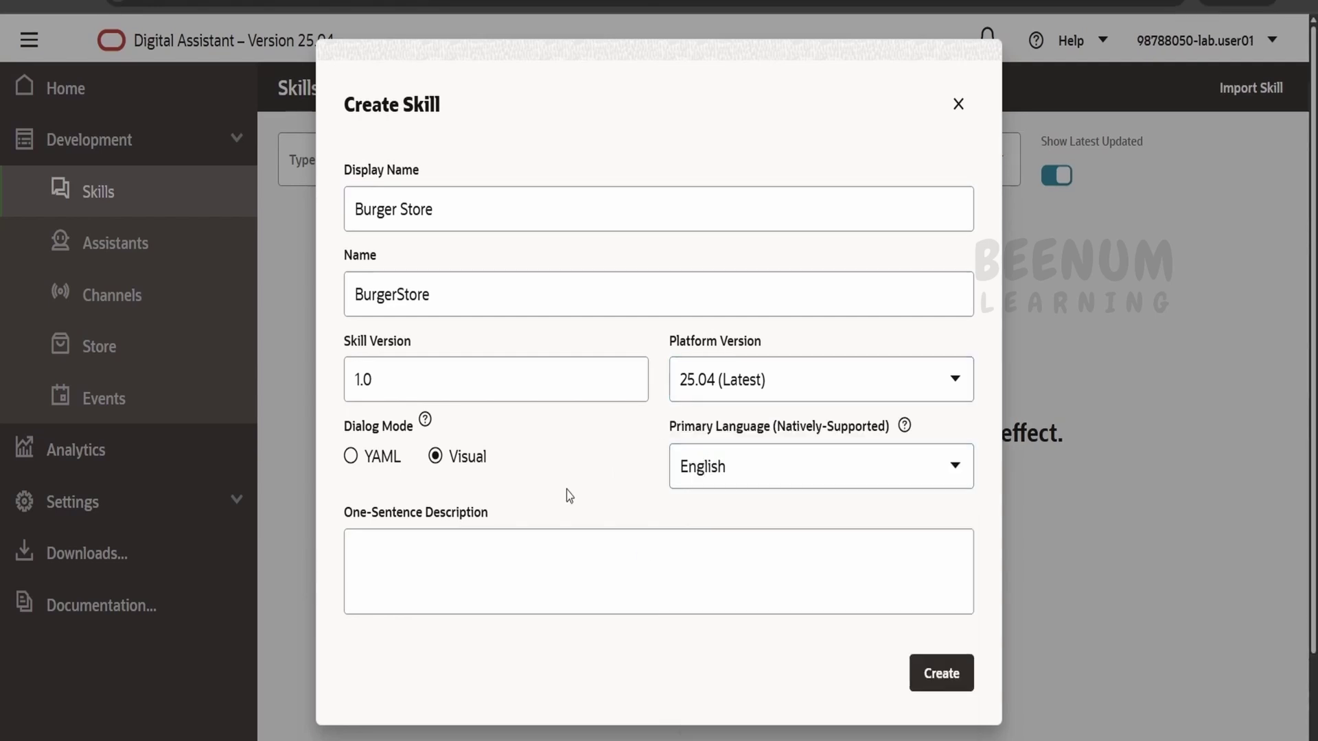
pyautogui.click(495, 553)
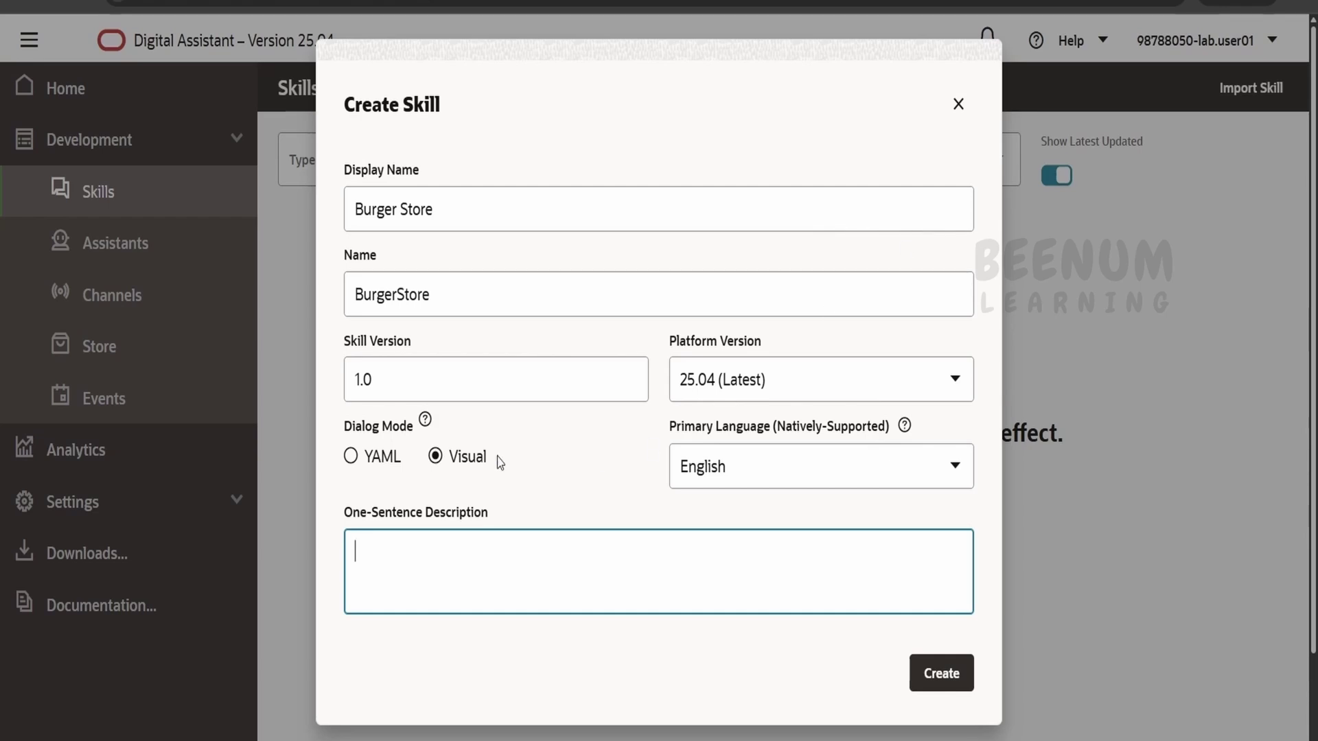
pyautogui.click(950, 678)
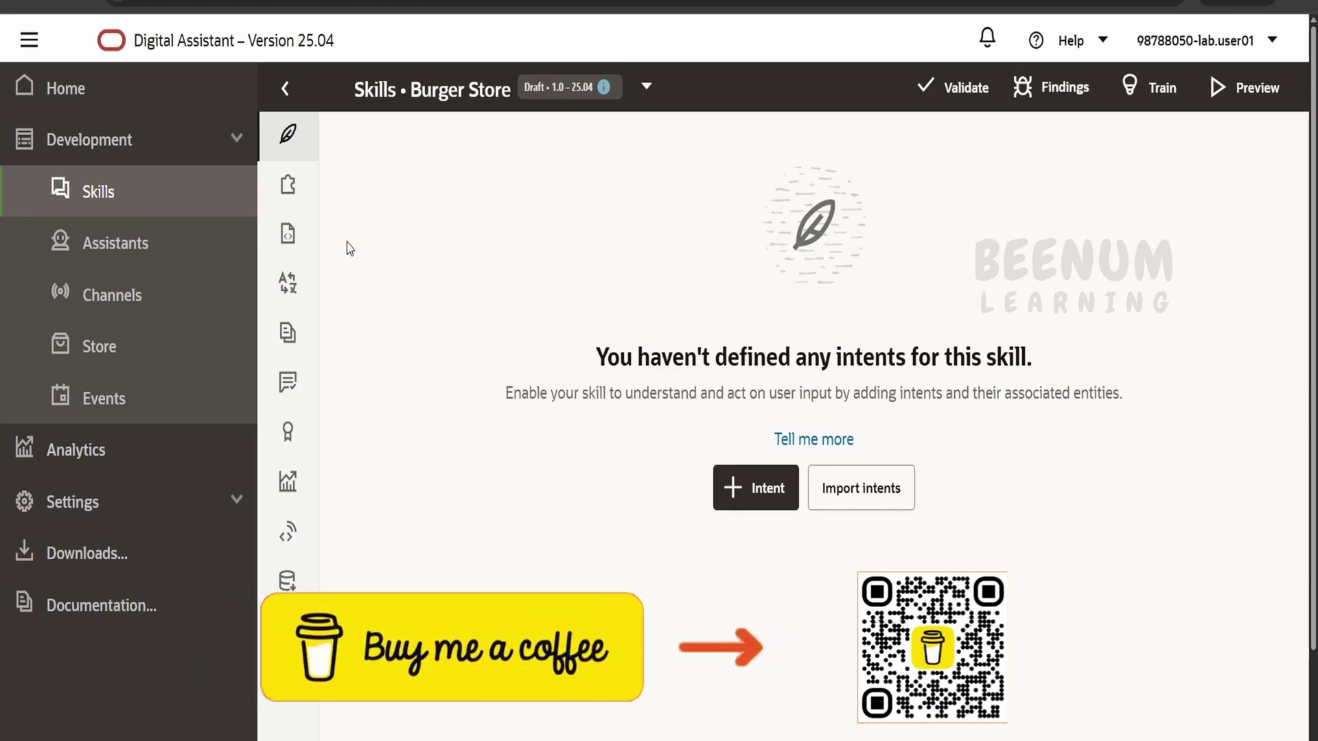
# View the list of all skills, and reopen the Burger Store skill from there
pyautogui.click(71, 187)
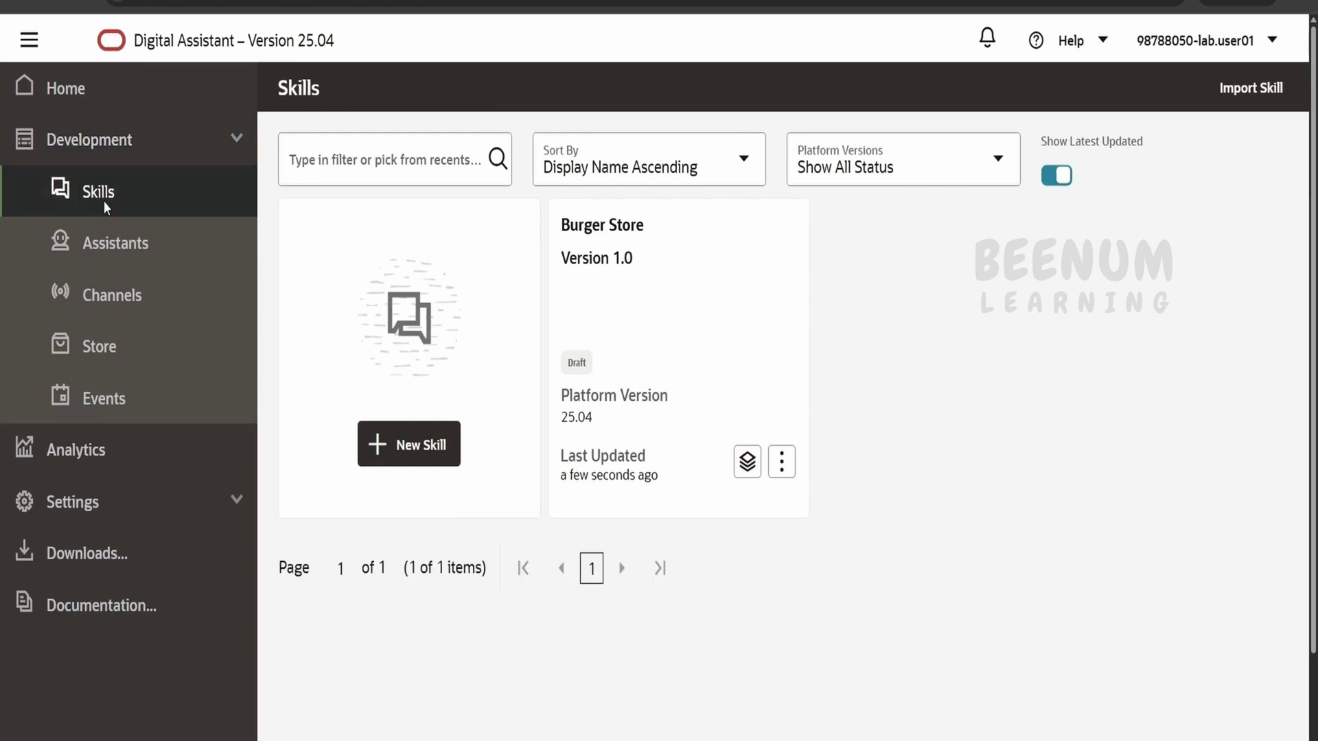
pyautogui.click(23, 51)
pyautogui.click(23, 51)
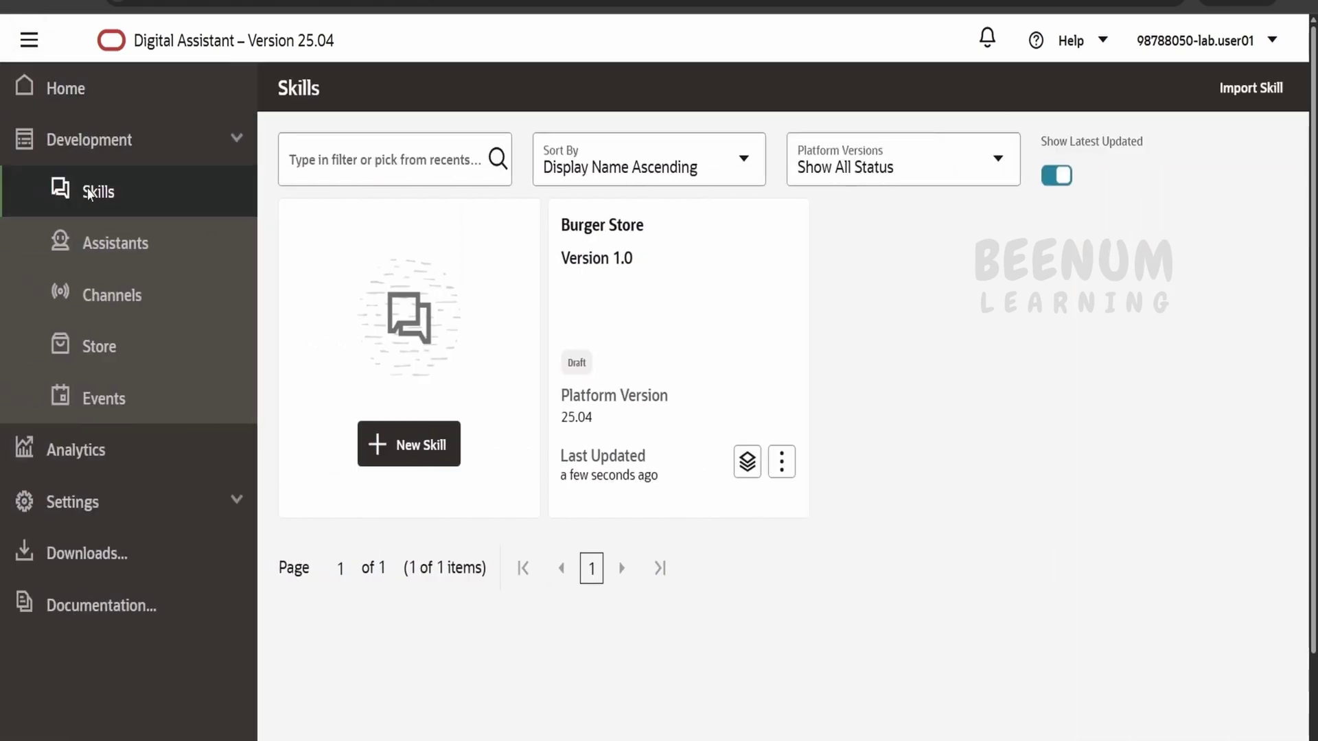
pyautogui.click(606, 225)
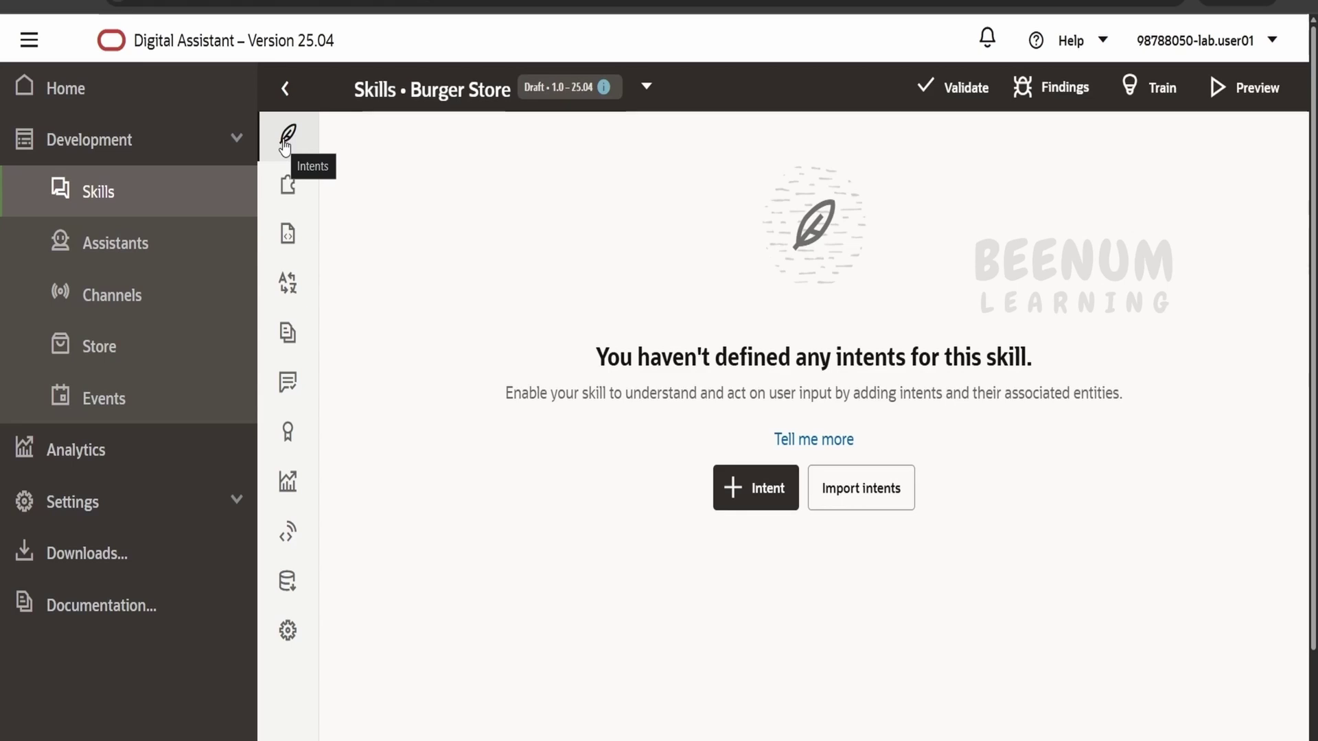
# Add an intent to the Burger Store skill and set its conversation name to Order Burger
pyautogui.click(751, 495)
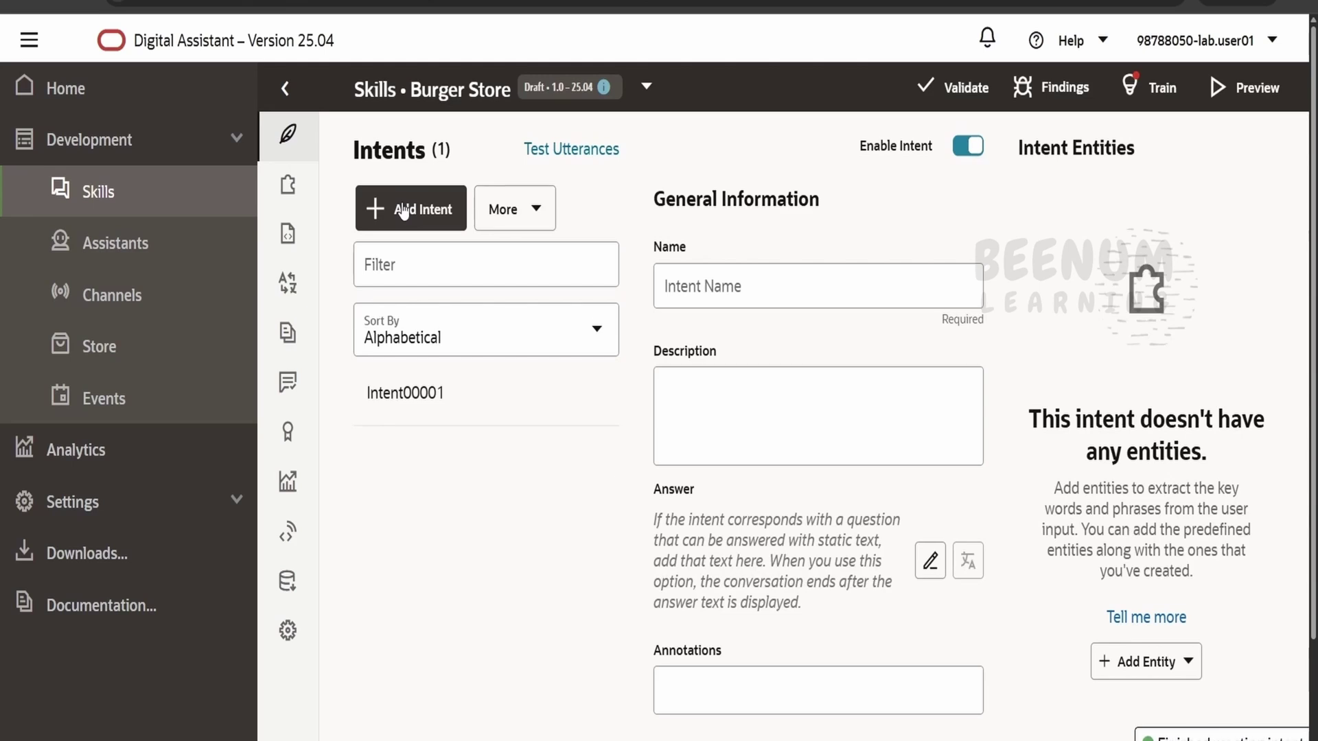
pyautogui.click(746, 287)
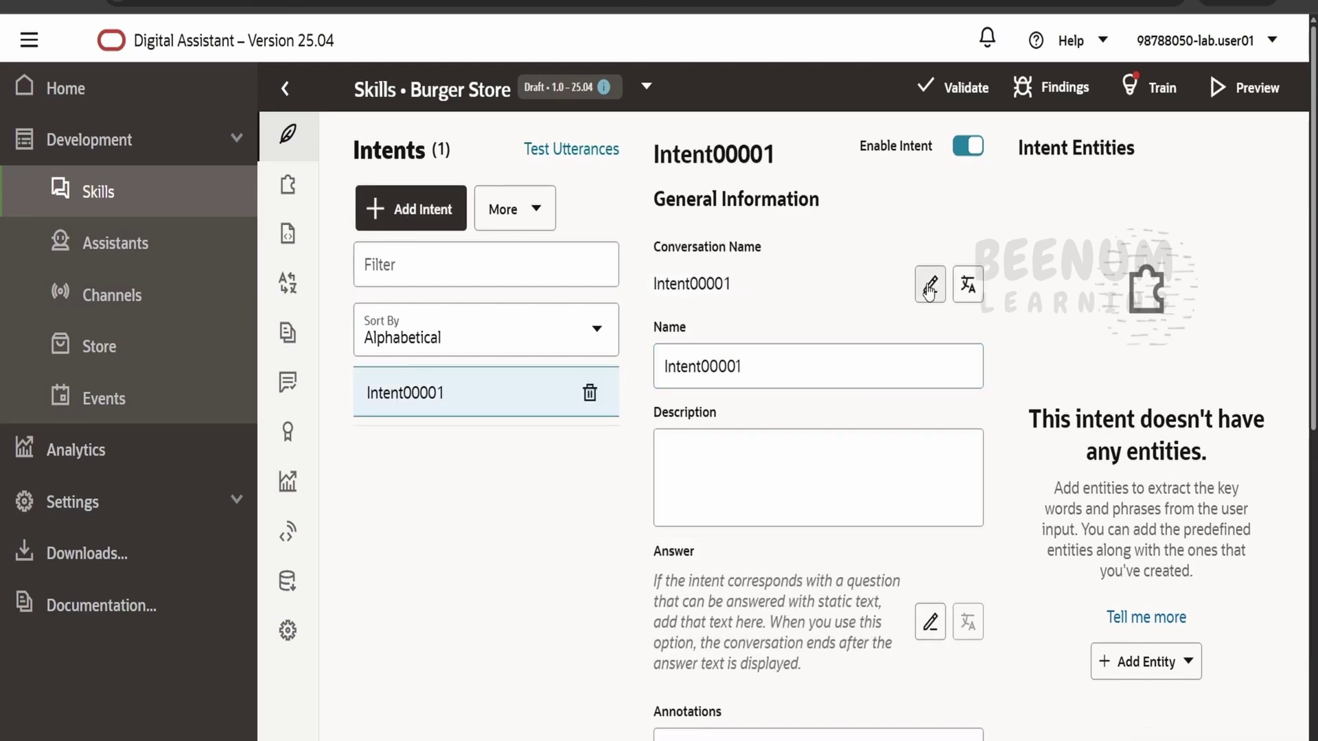
pyautogui.click(930, 285)
pyautogui.hotkey('ctrl', 'a')
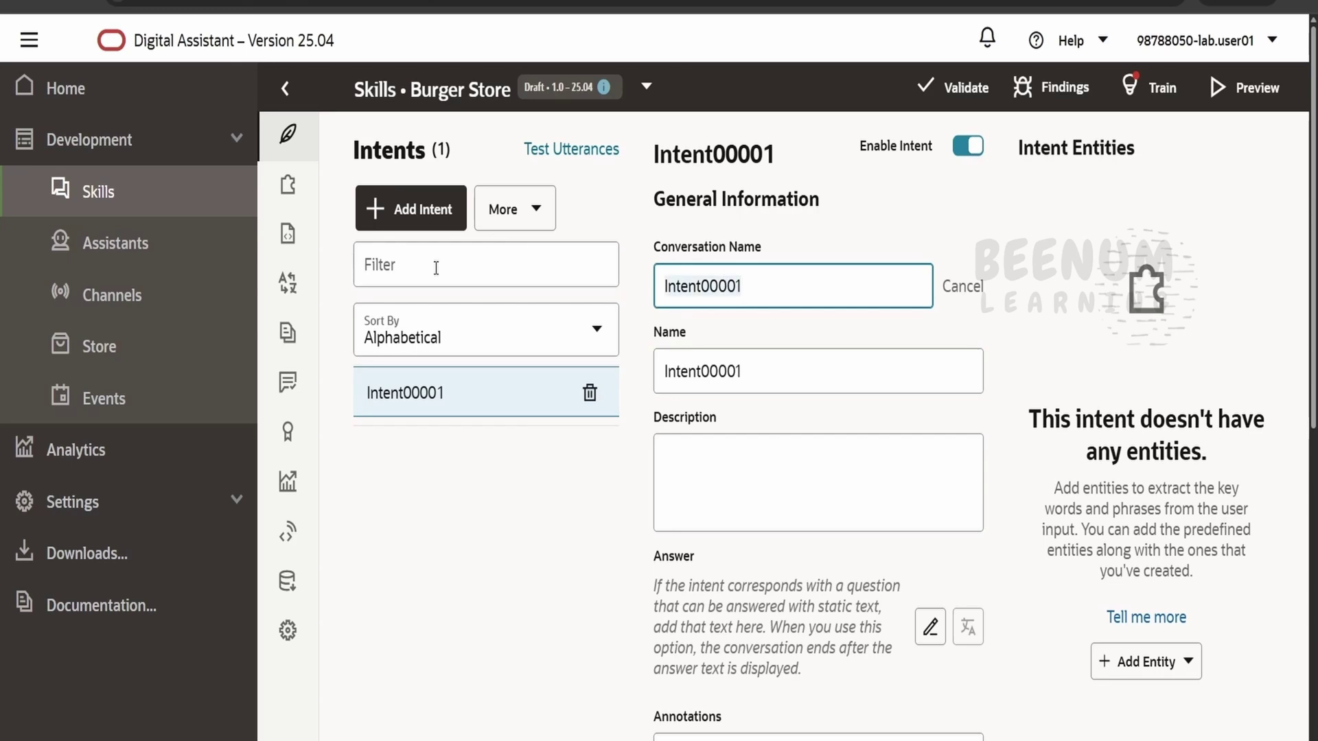
pyautogui.write('Order Burger')
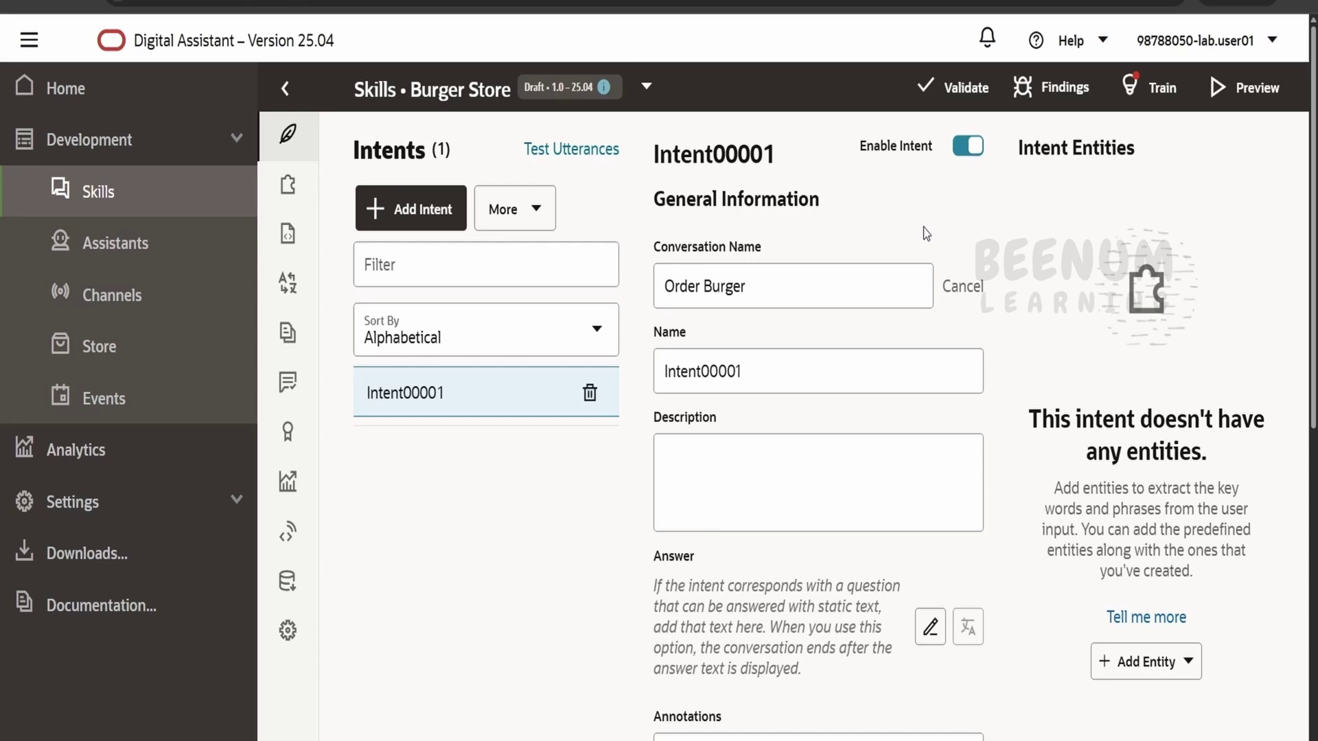
pyautogui.press('Return')
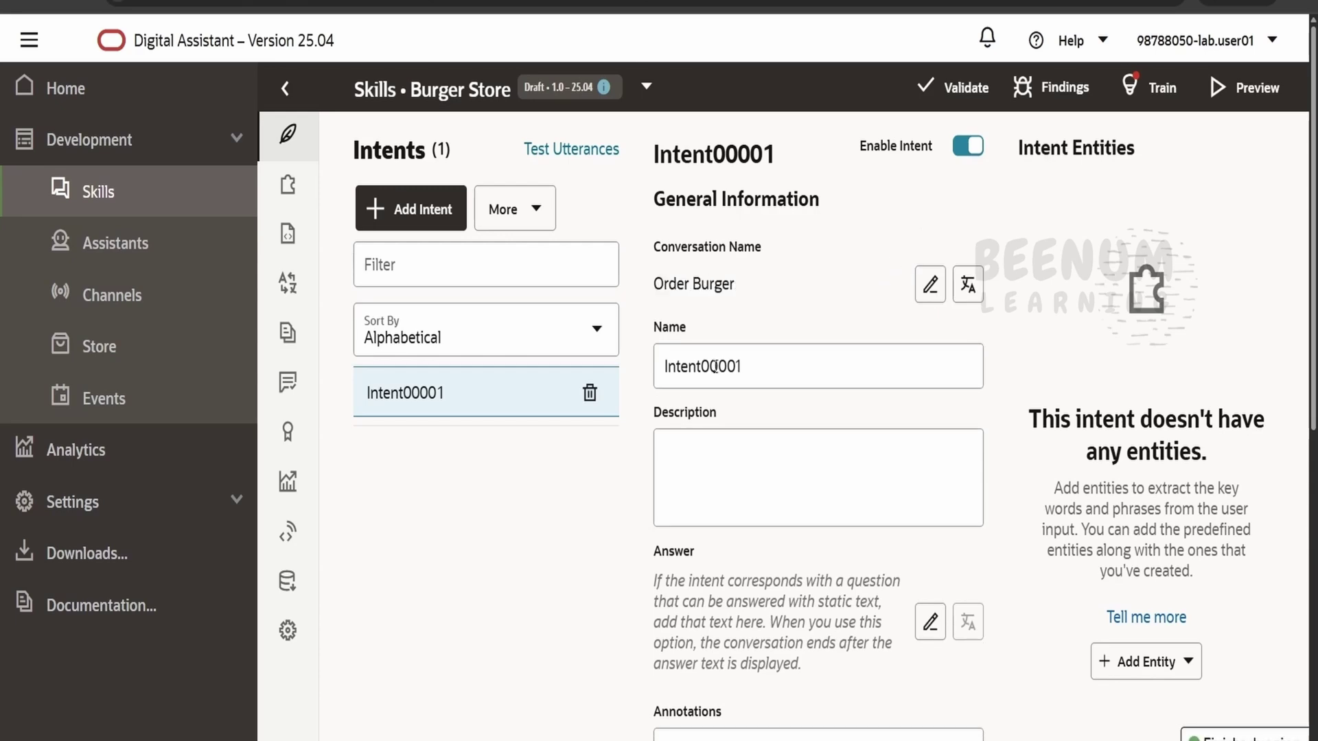
# Change the intent's name to orderBurger
pyautogui.doubleClick(715, 367)
pyautogui.write('orderBurger')
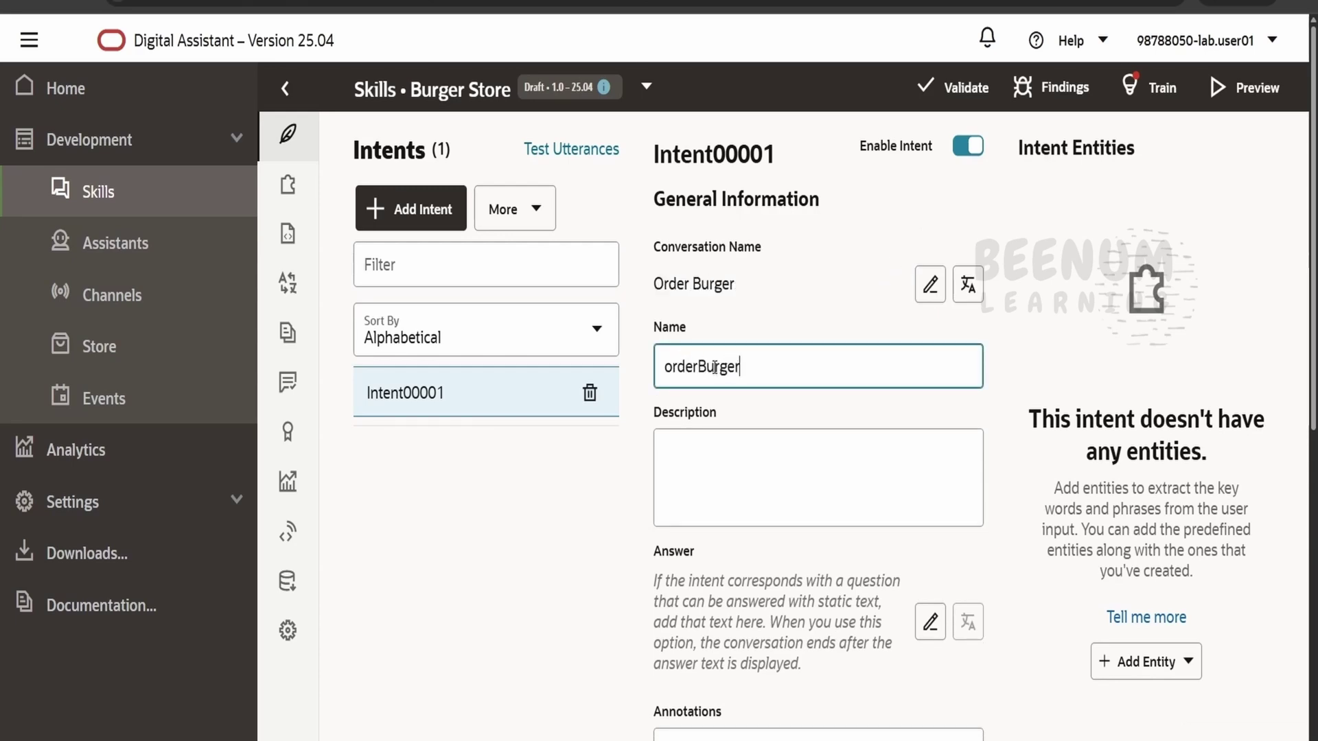
pyautogui.press('Return')
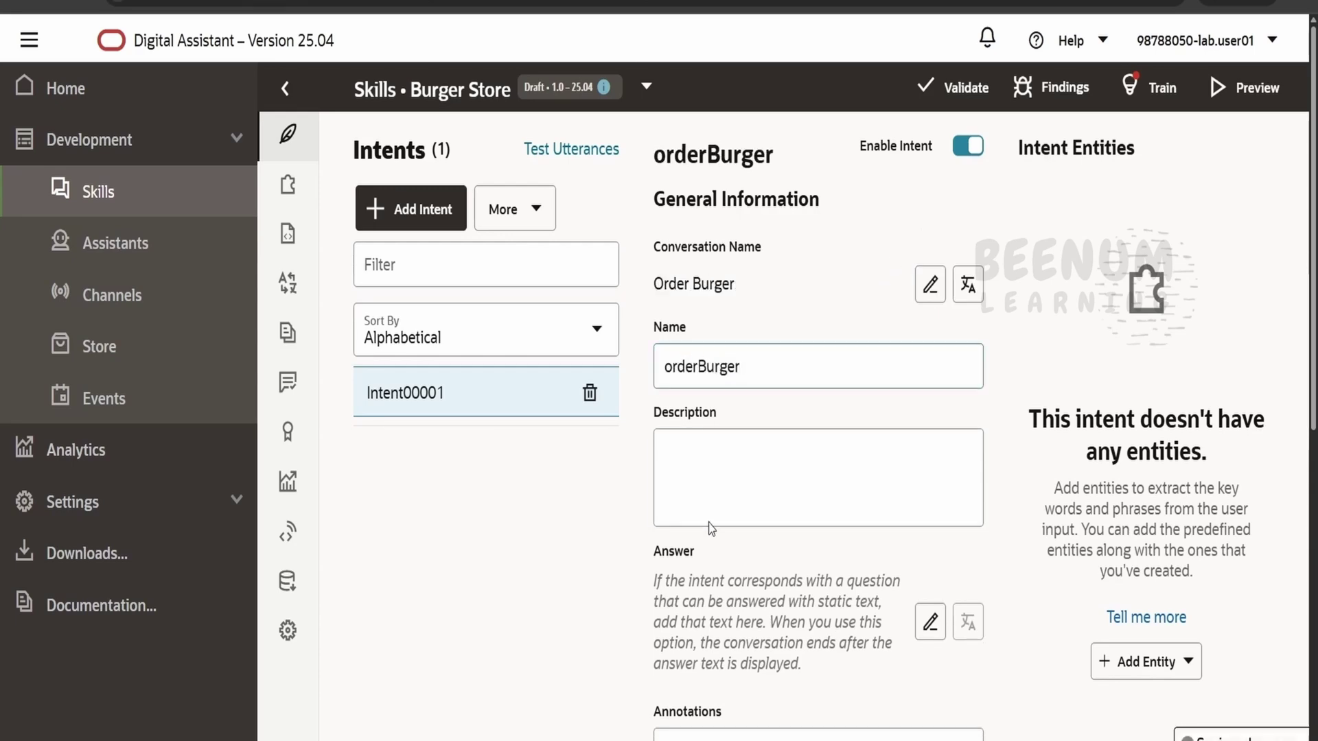
pyautogui.click(709, 482)
# Collapse the main navigation to give the intent editor more room
pyautogui.scroll(-3, 808, 480)
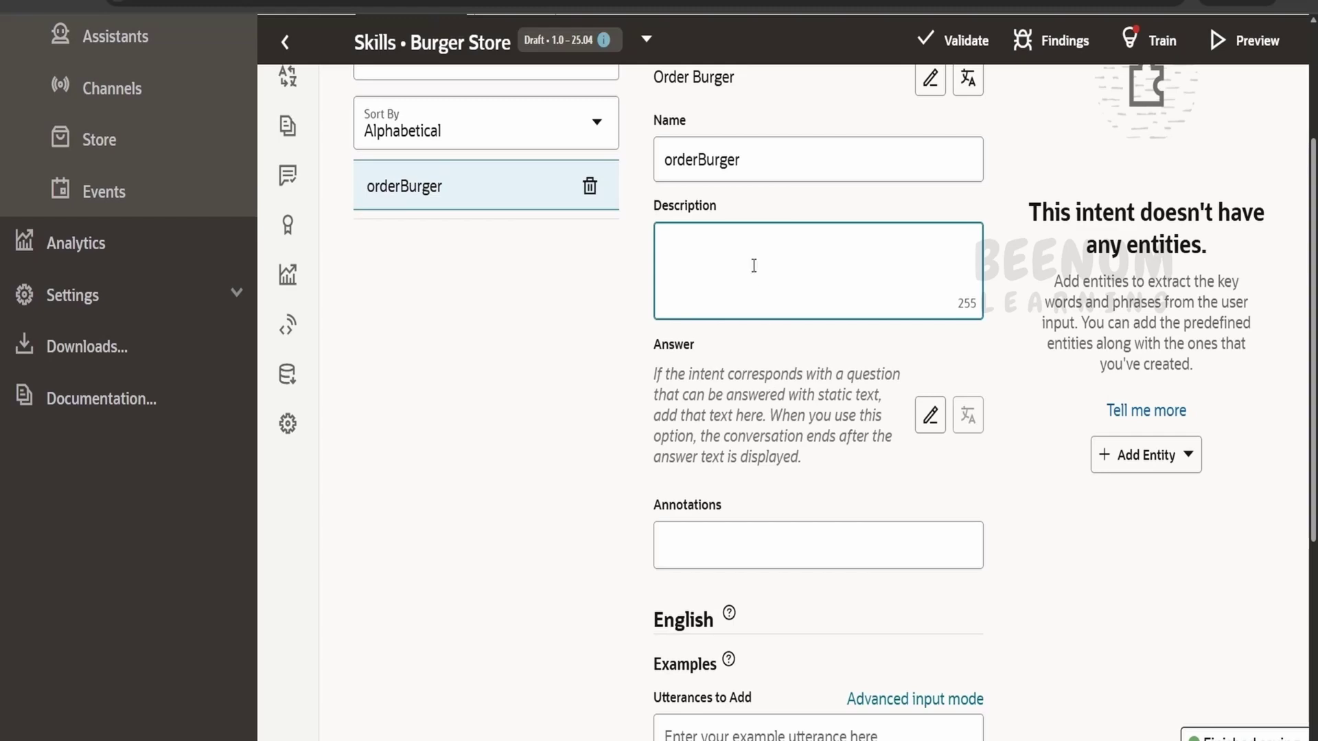
pyautogui.scroll(3, 389, 306)
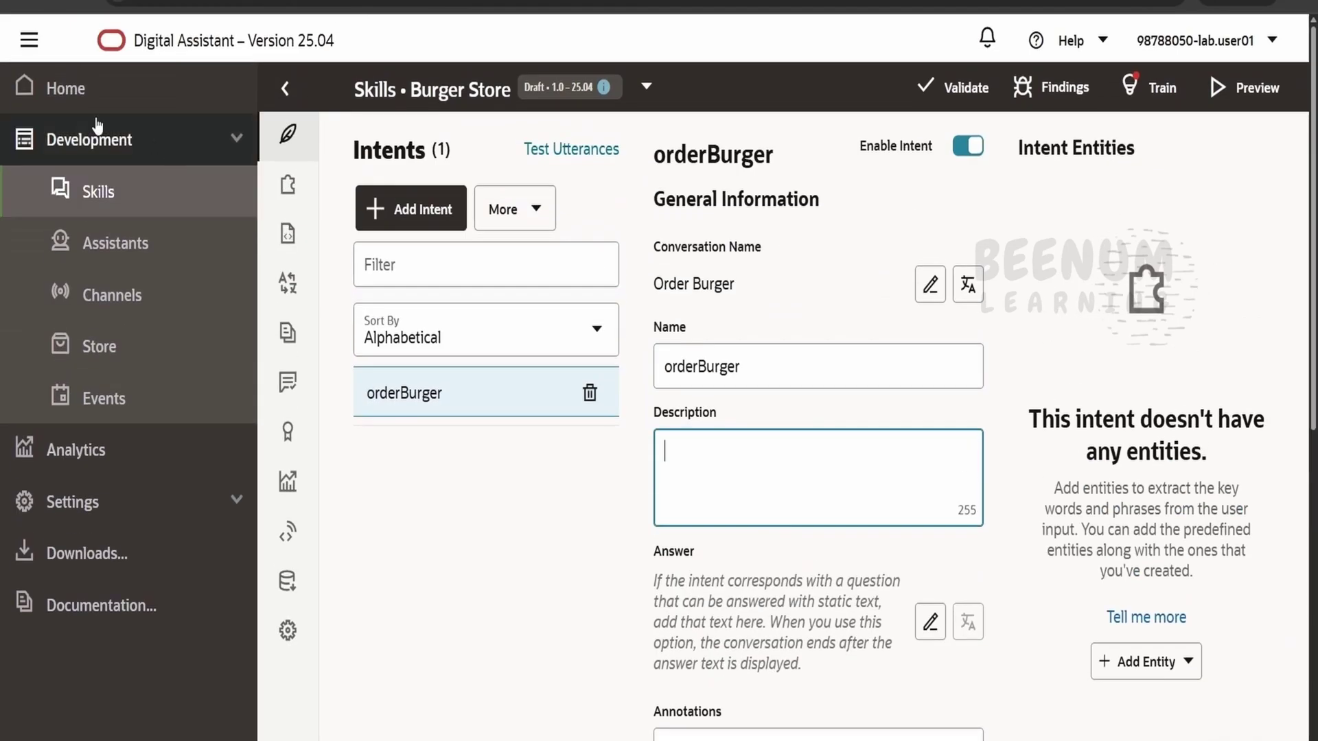
pyautogui.click(29, 40)
pyautogui.scroll(-2, 158, 209)
pyautogui.scroll(2, 192, 180)
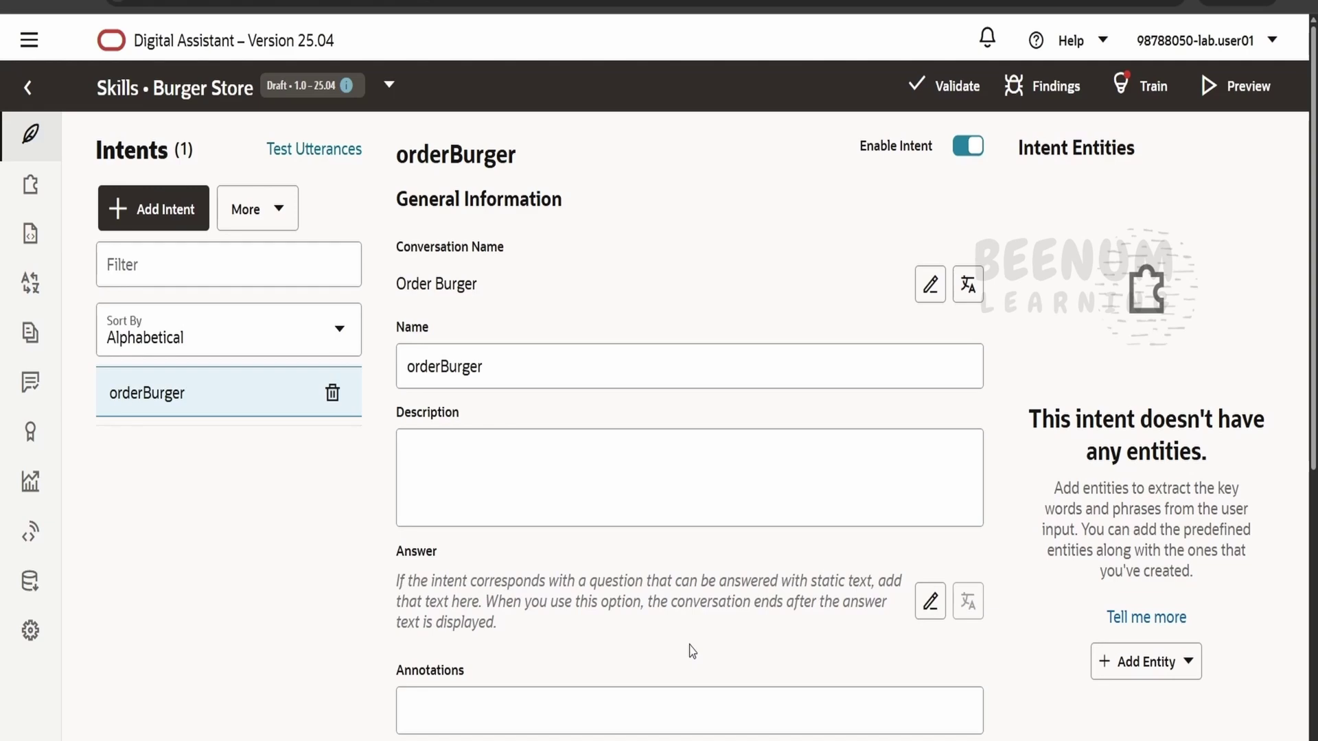
pyautogui.scroll(-5, 692, 686)
pyautogui.scroll(5, 692, 615)
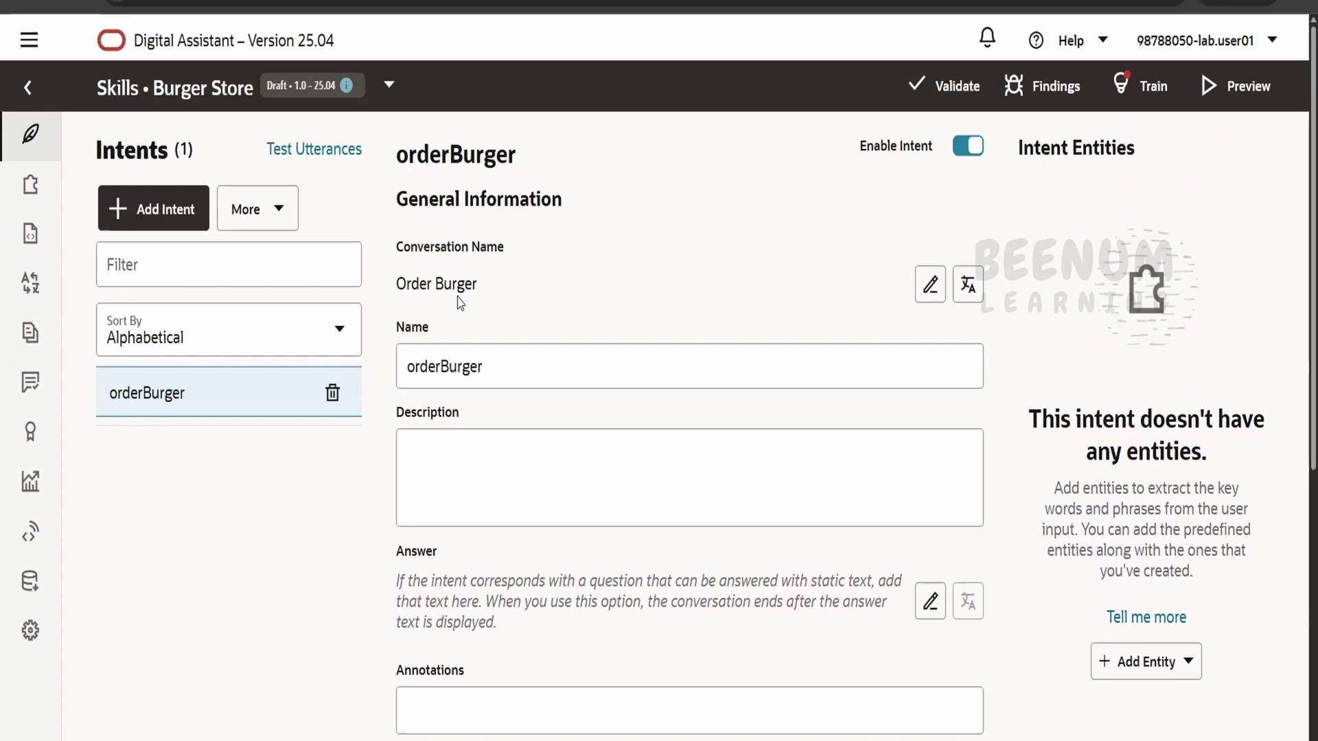
# Switch the orderBurger intent's example utterances entry to advanced input mode
pyautogui.scroll(-3, 473, 288)
pyautogui.scroll(-3, 493, 277)
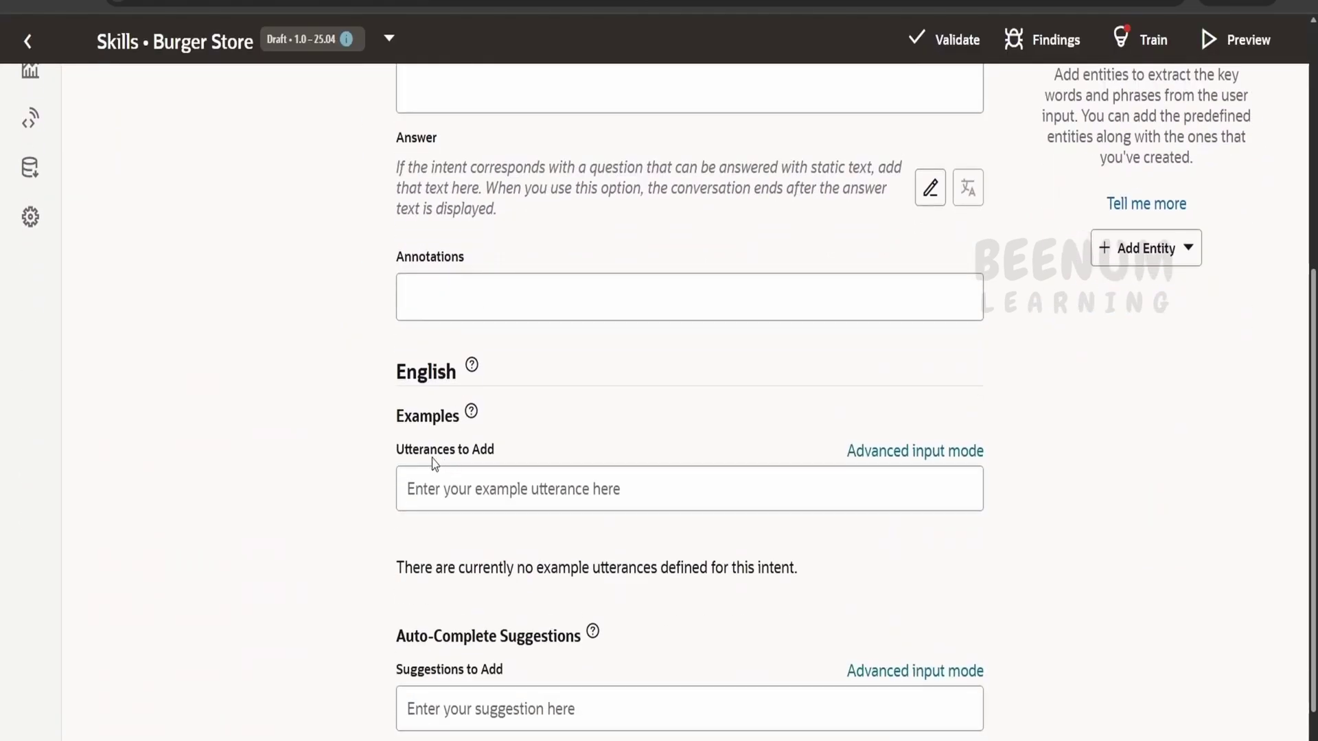
pyautogui.click(935, 458)
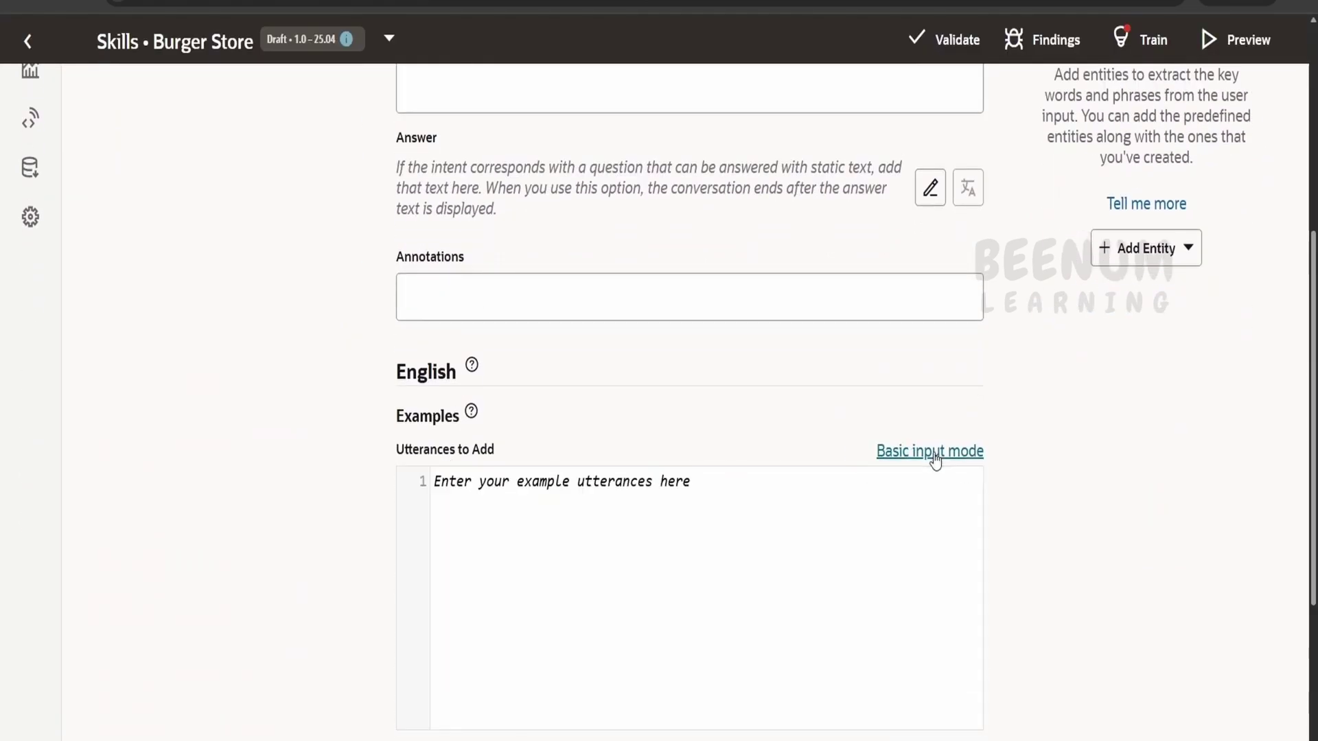
pyautogui.click(611, 550)
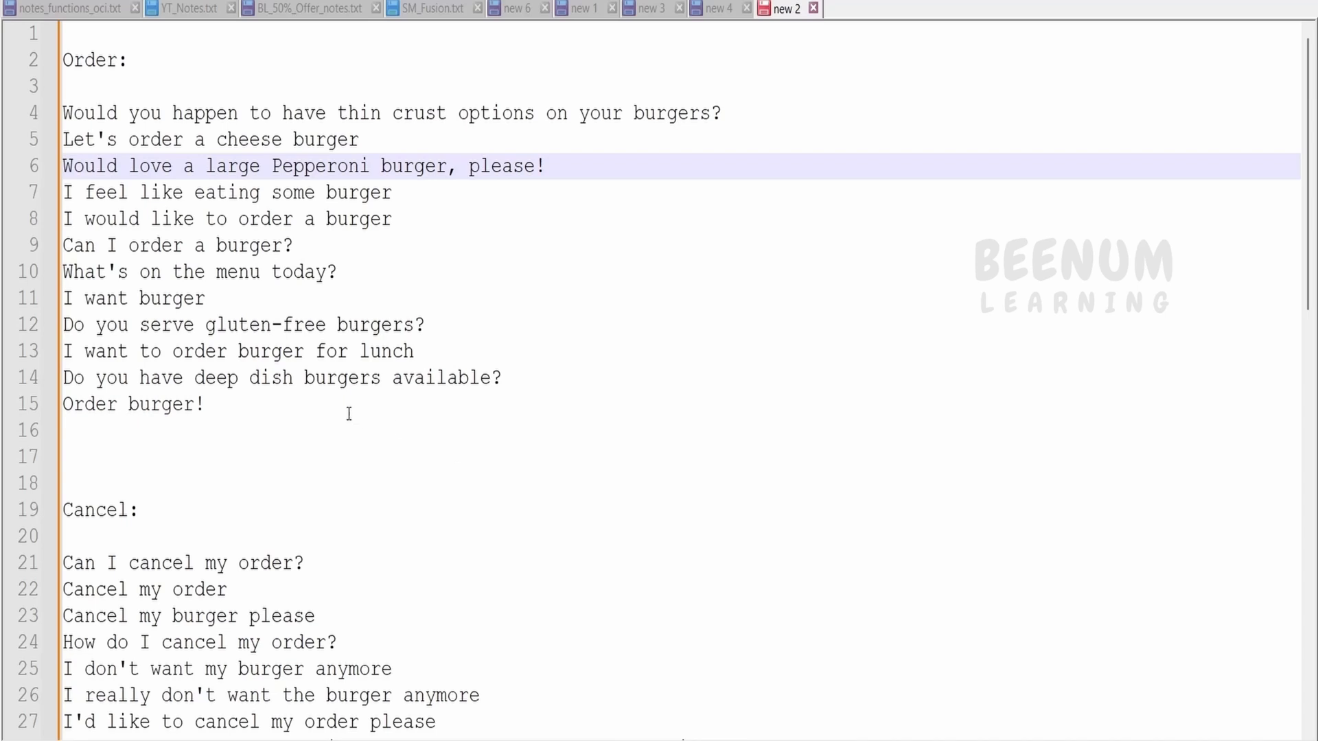
# Copy the utterances under Order from the text editor notes and create them as examples of the orderBurger intent
pyautogui.moveTo(348, 413); pyautogui.dragTo(19, 116)
pyautogui.hotkey('ctrl', 'c')
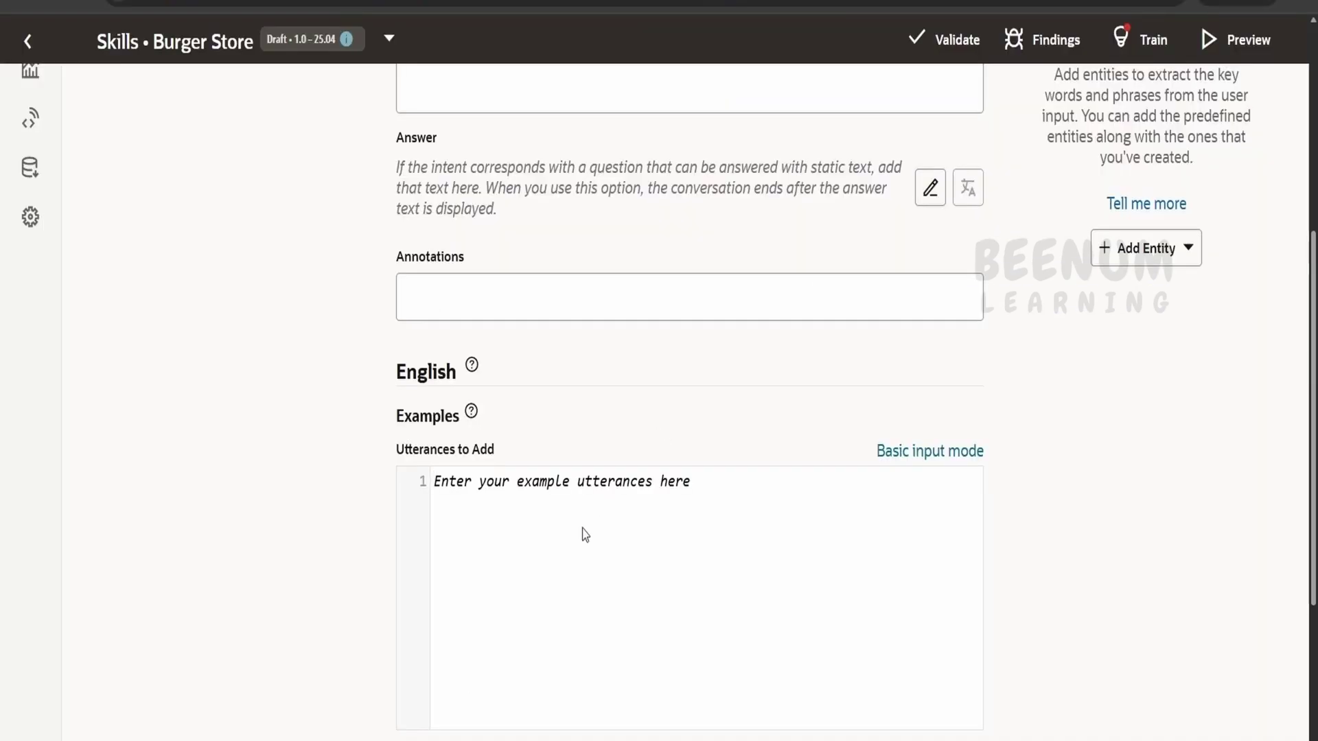
pyautogui.click(585, 535)
pyautogui.hotkey('ctrl', 'v')
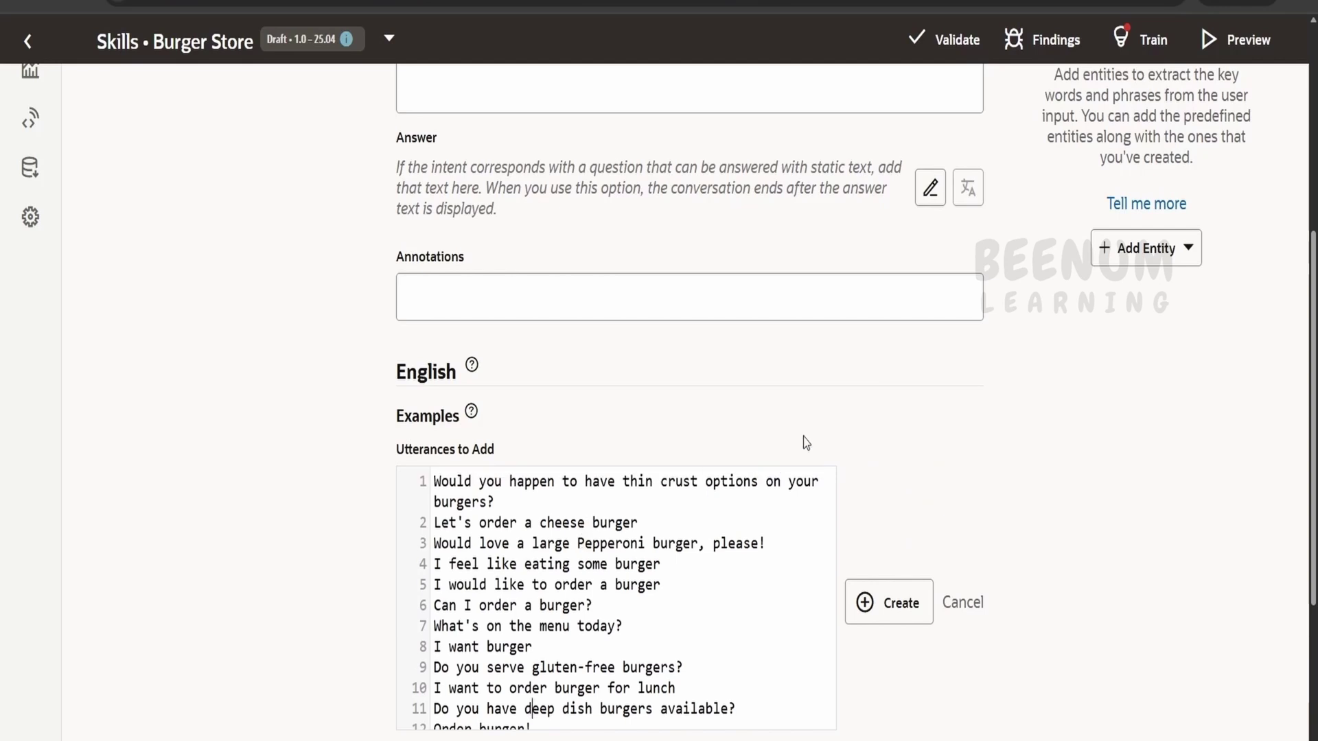
pyautogui.scroll(-3, 844, 426)
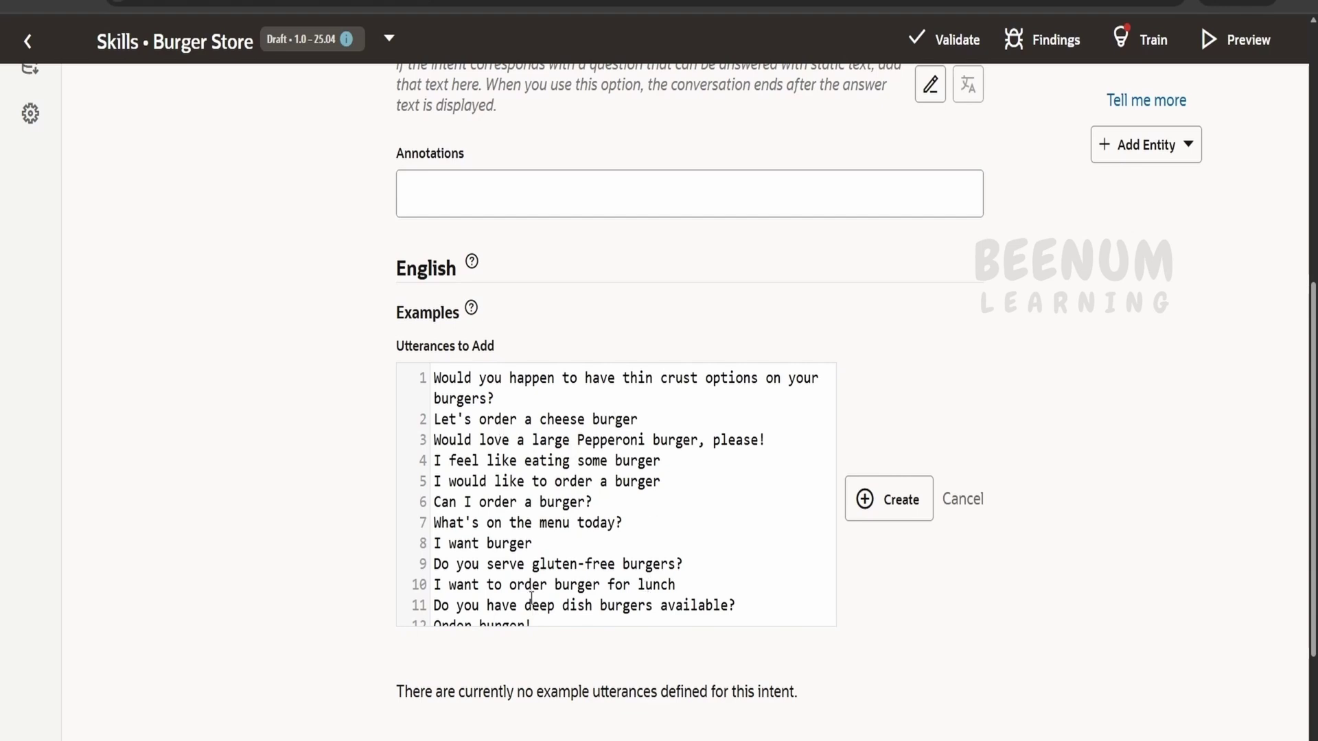
pyautogui.scroll(-1, 531, 599)
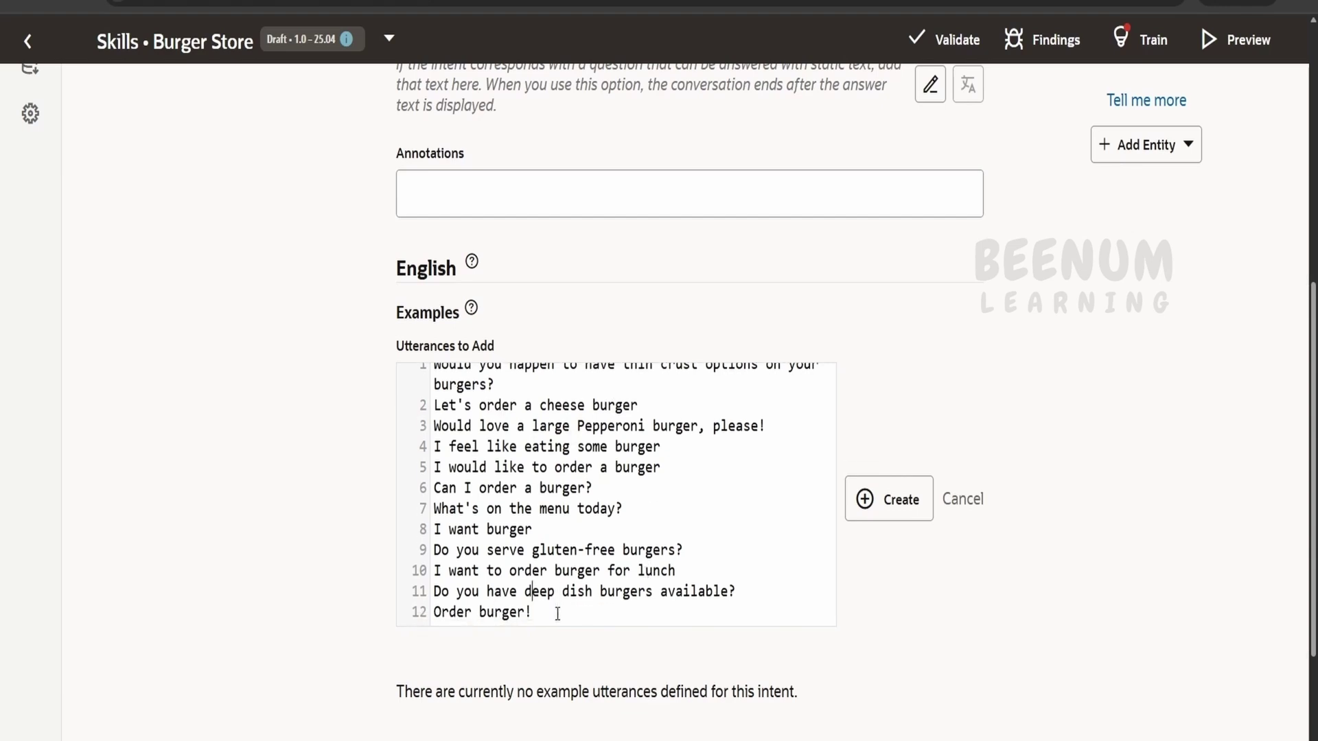
pyautogui.click(870, 508)
pyautogui.scroll(-5, 871, 509)
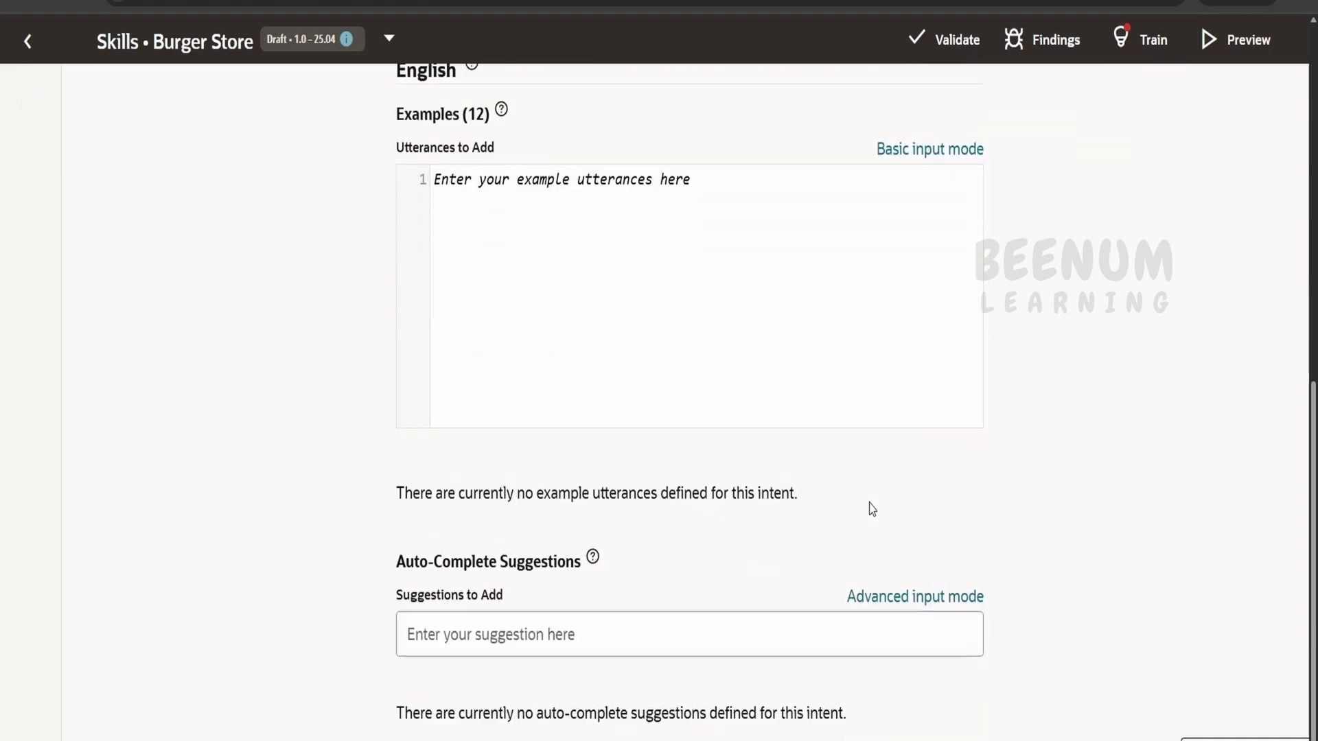
# Review the orderBurger intent's list of example utterances and dismiss the notice about sorting utterances
pyautogui.scroll(-3, 646, 604)
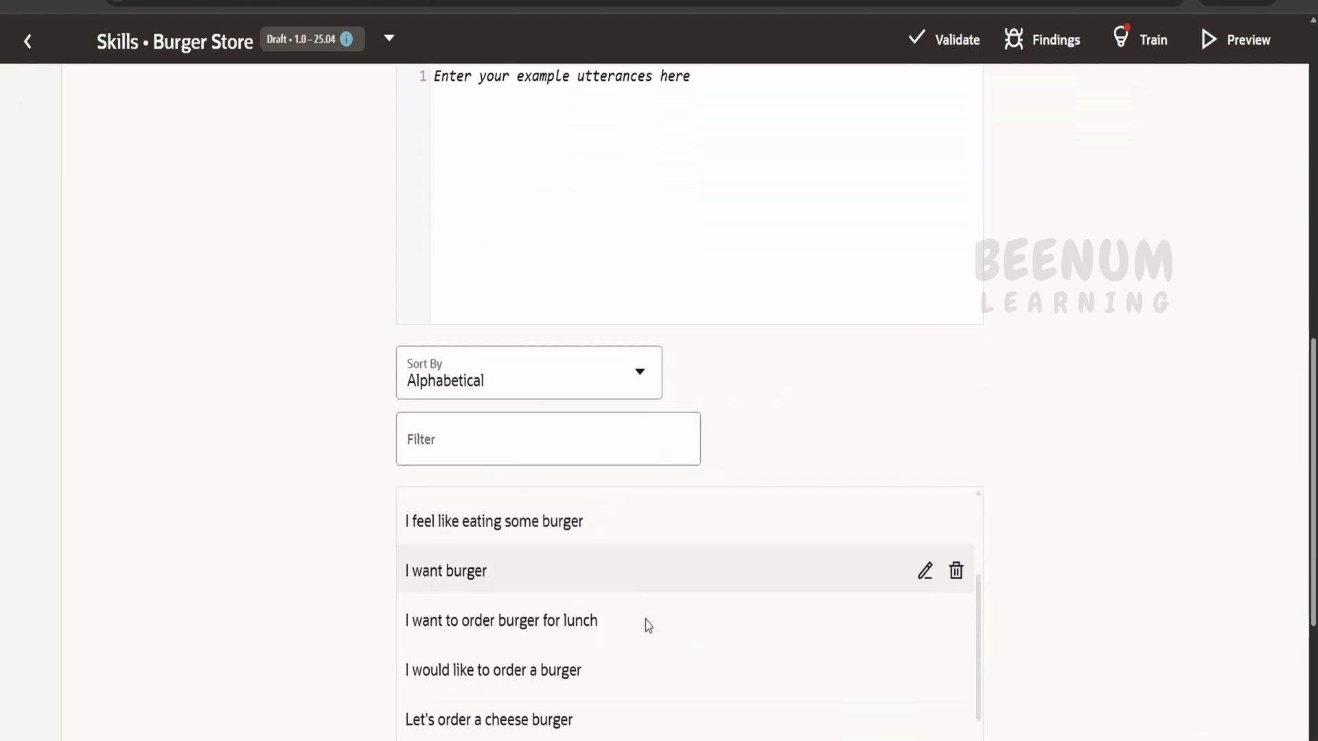
pyautogui.scroll(3, 647, 579)
pyautogui.scroll(-2, 768, 576)
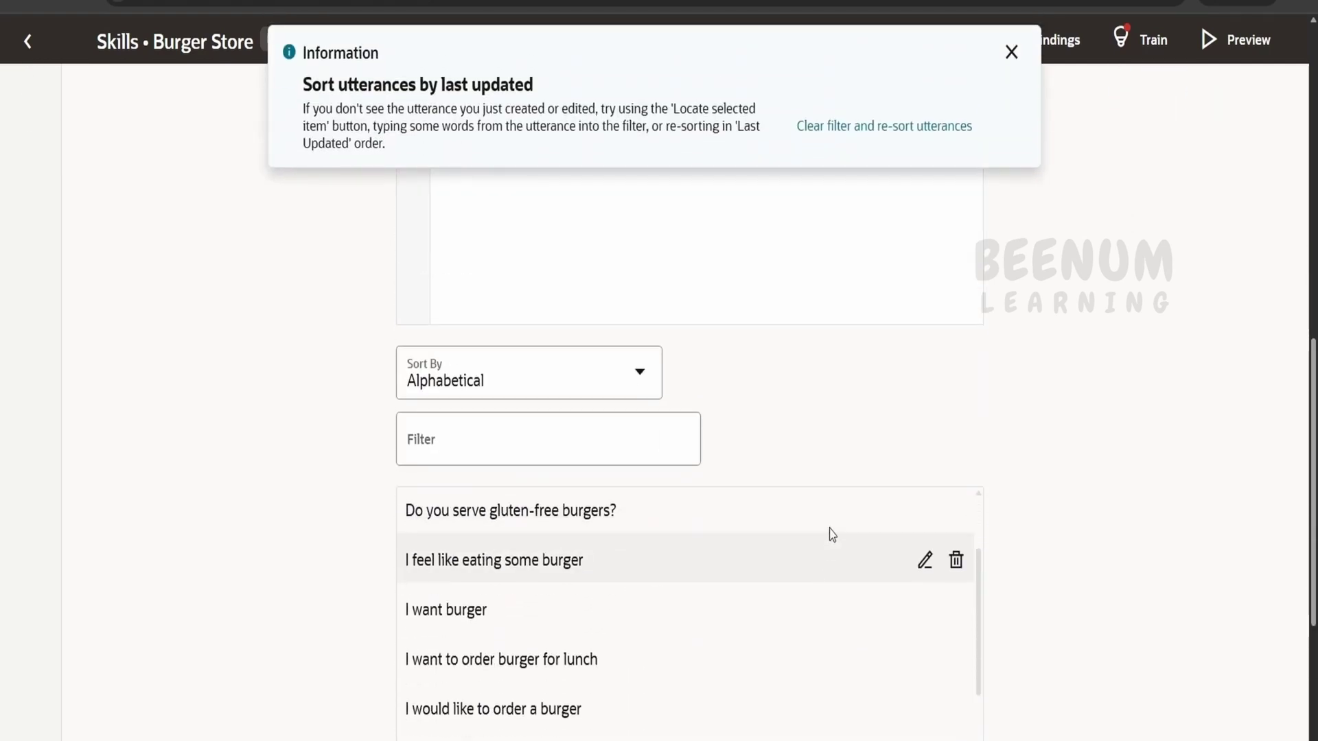
pyautogui.click(1009, 51)
pyautogui.scroll(-5, 706, 641)
pyautogui.scroll(-5, 961, 492)
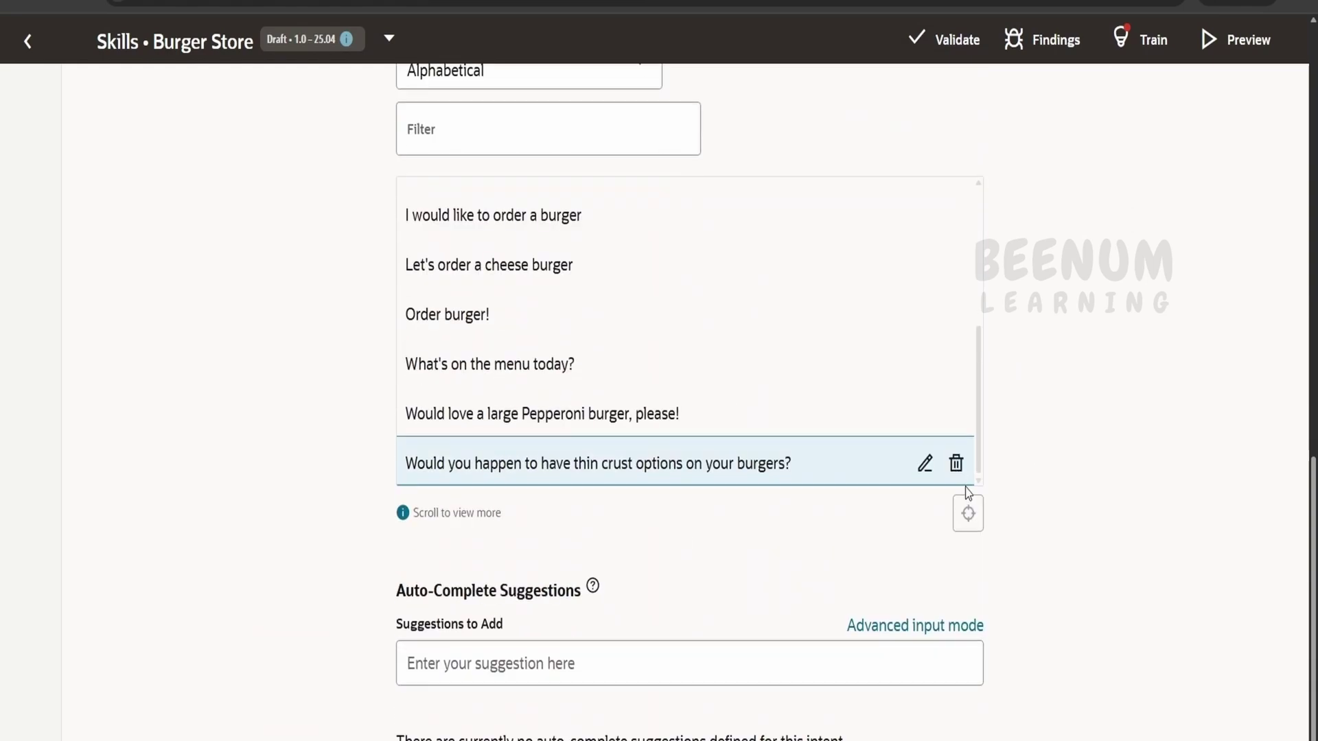
pyautogui.scroll(-1, 968, 508)
pyautogui.scroll(10, 991, 594)
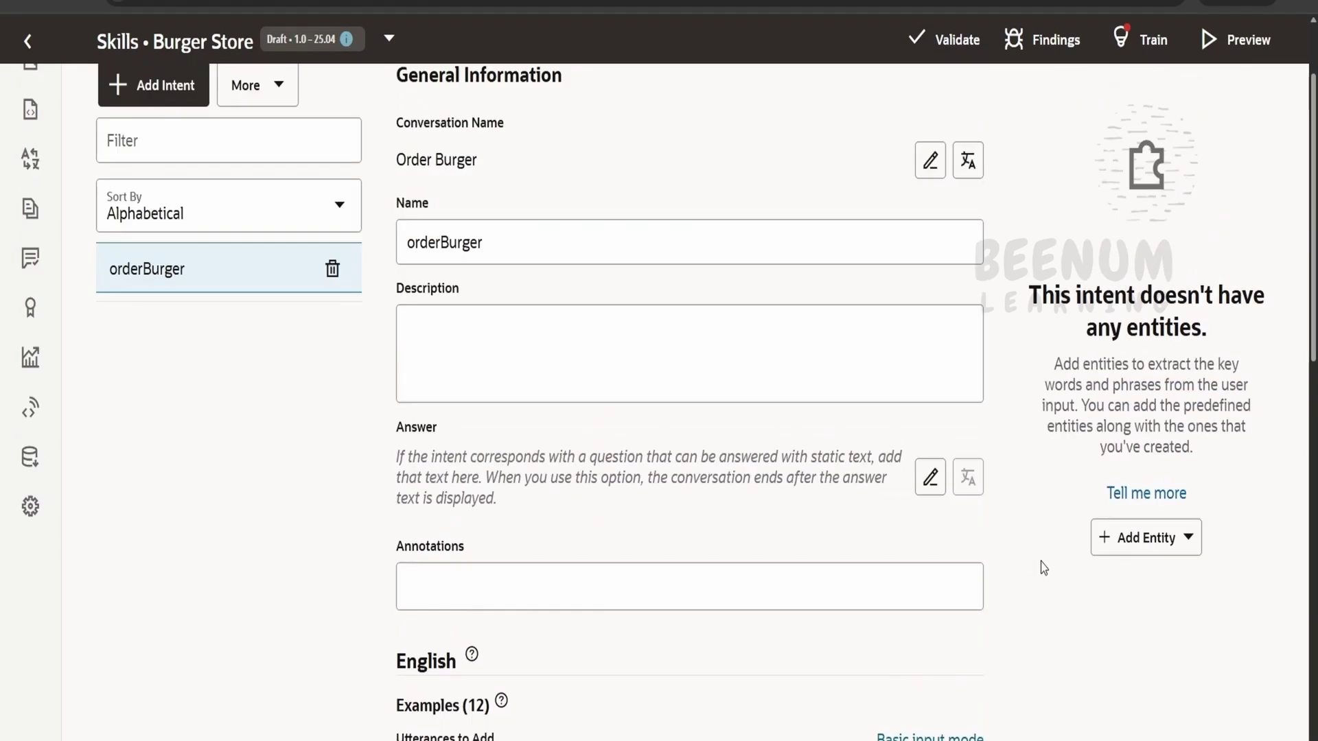
pyautogui.scroll(2, 694, 414)
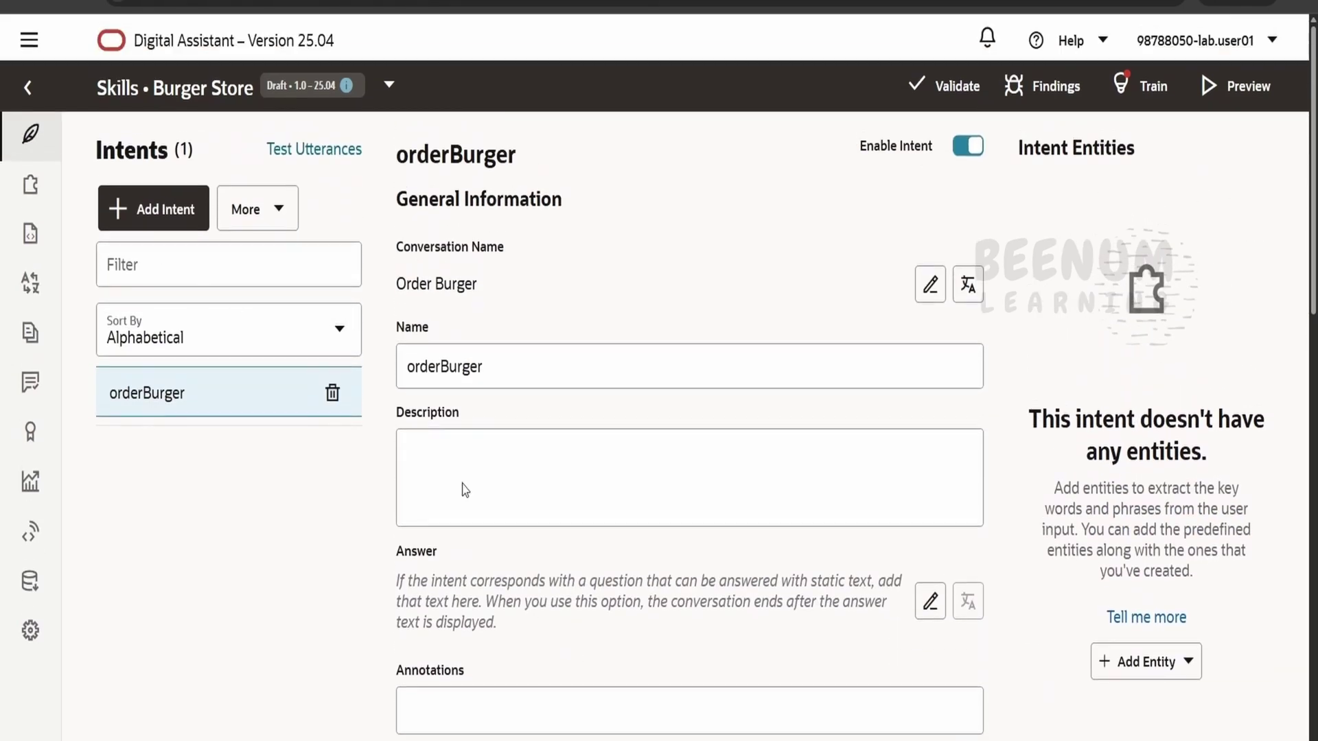
# Add a second intent and set its conversation name to Cancel Burger
pyautogui.click(168, 223)
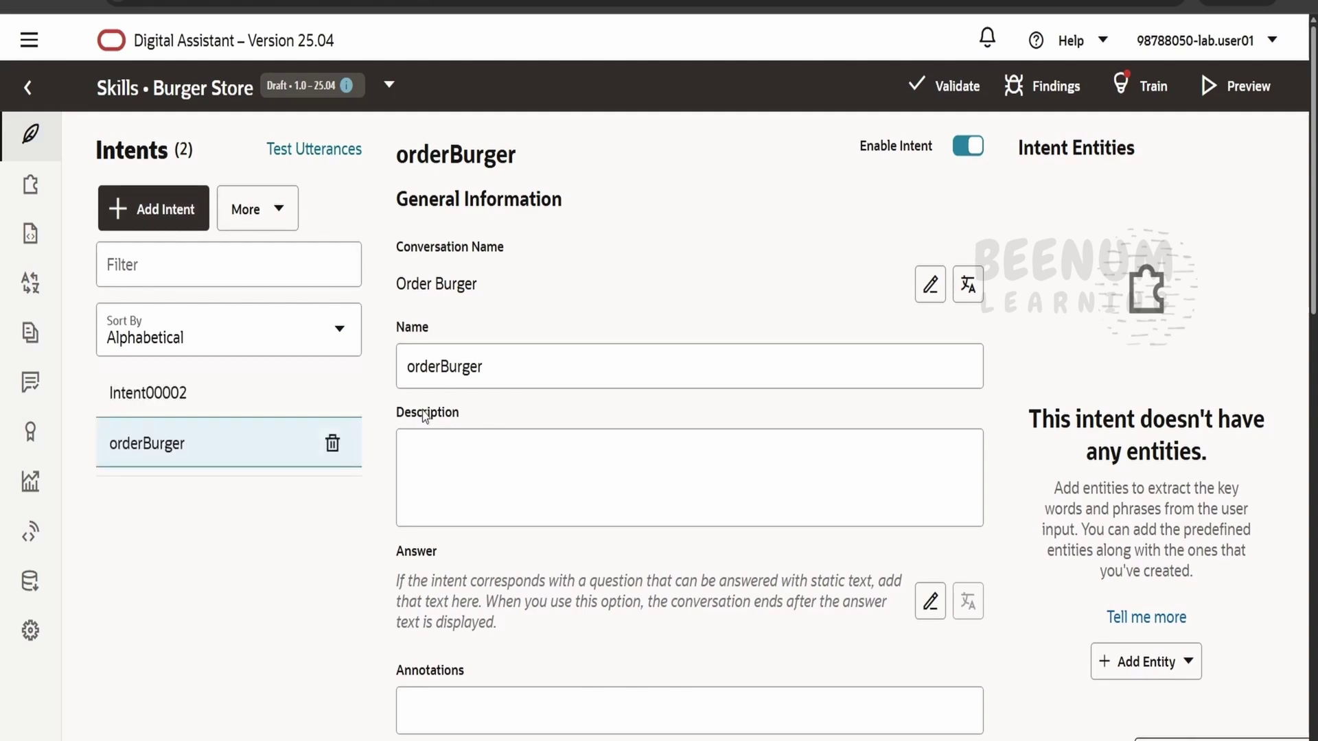
pyautogui.click(254, 398)
pyautogui.click(933, 302)
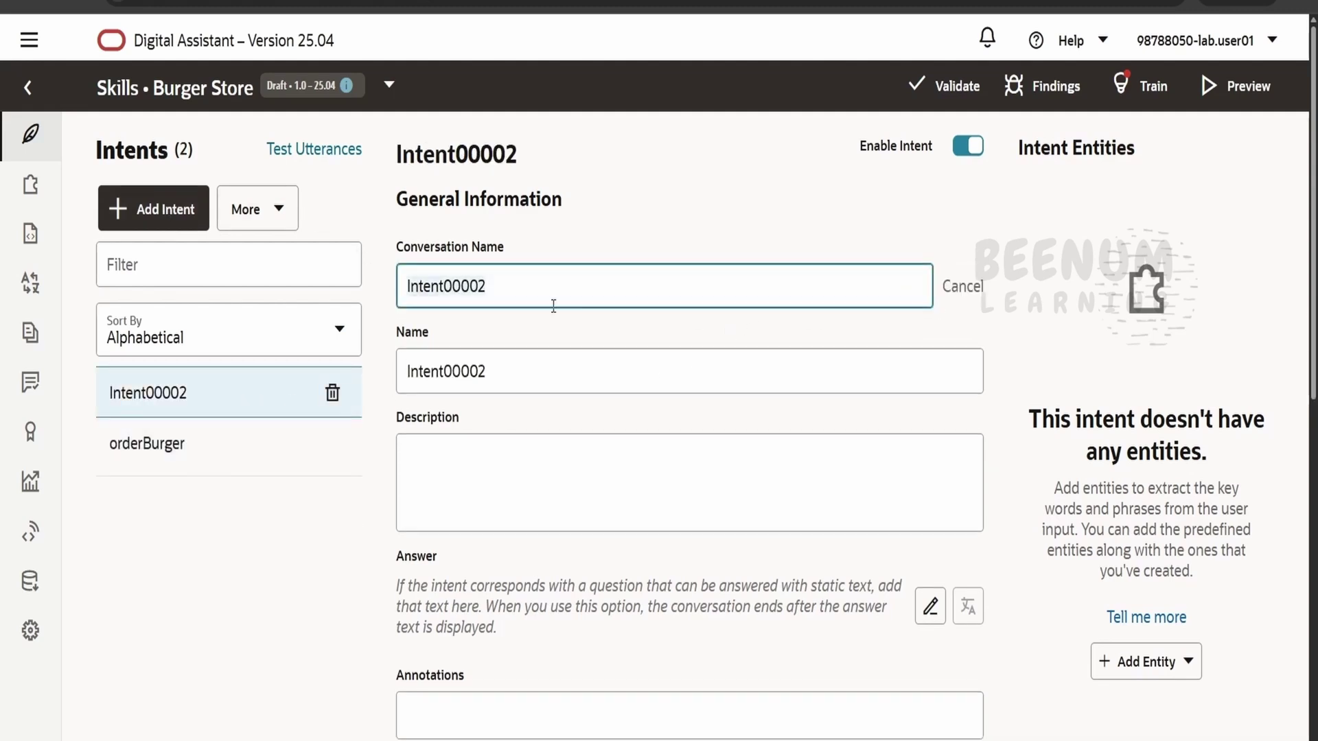
pyautogui.hotkey('ctrl', 'a')
pyautogui.press('BackSpace')
pyautogui.write('Ca')
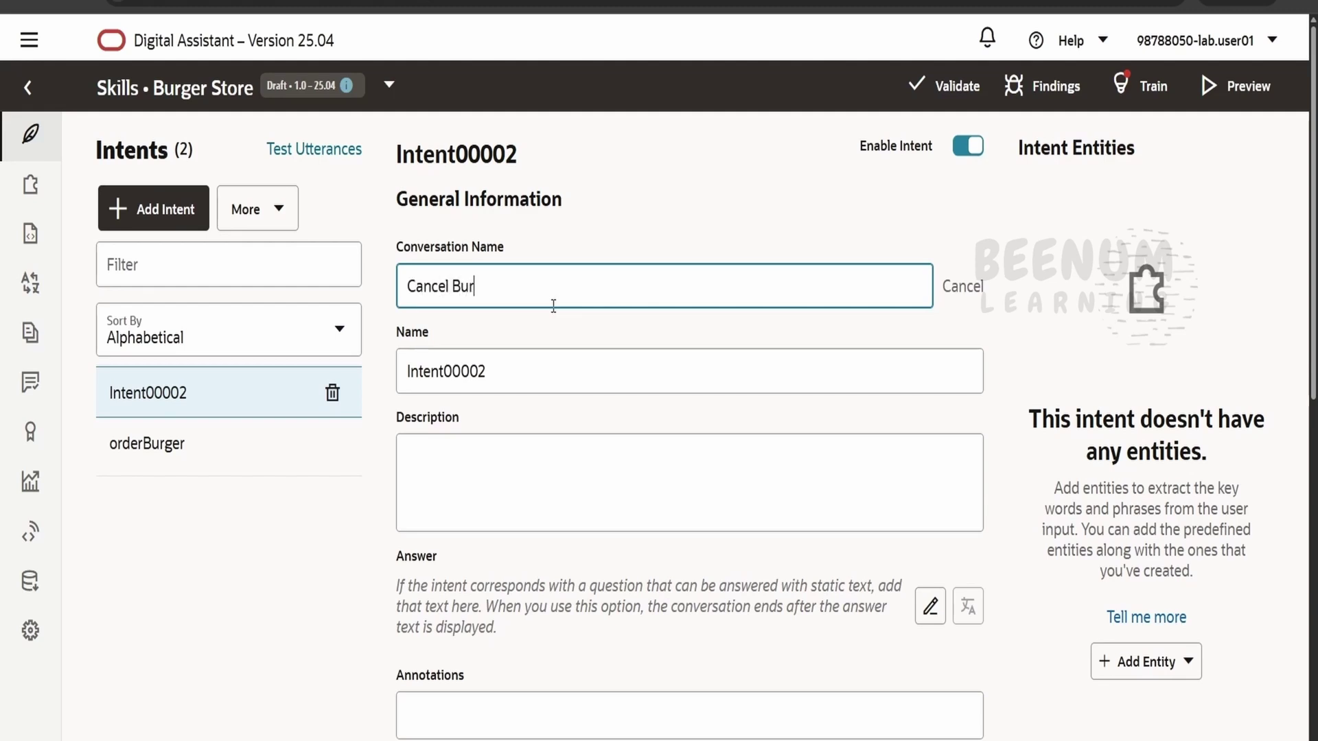
# Set the Cancel Burger intent's name to cancelBurger
pyautogui.click(412, 371)
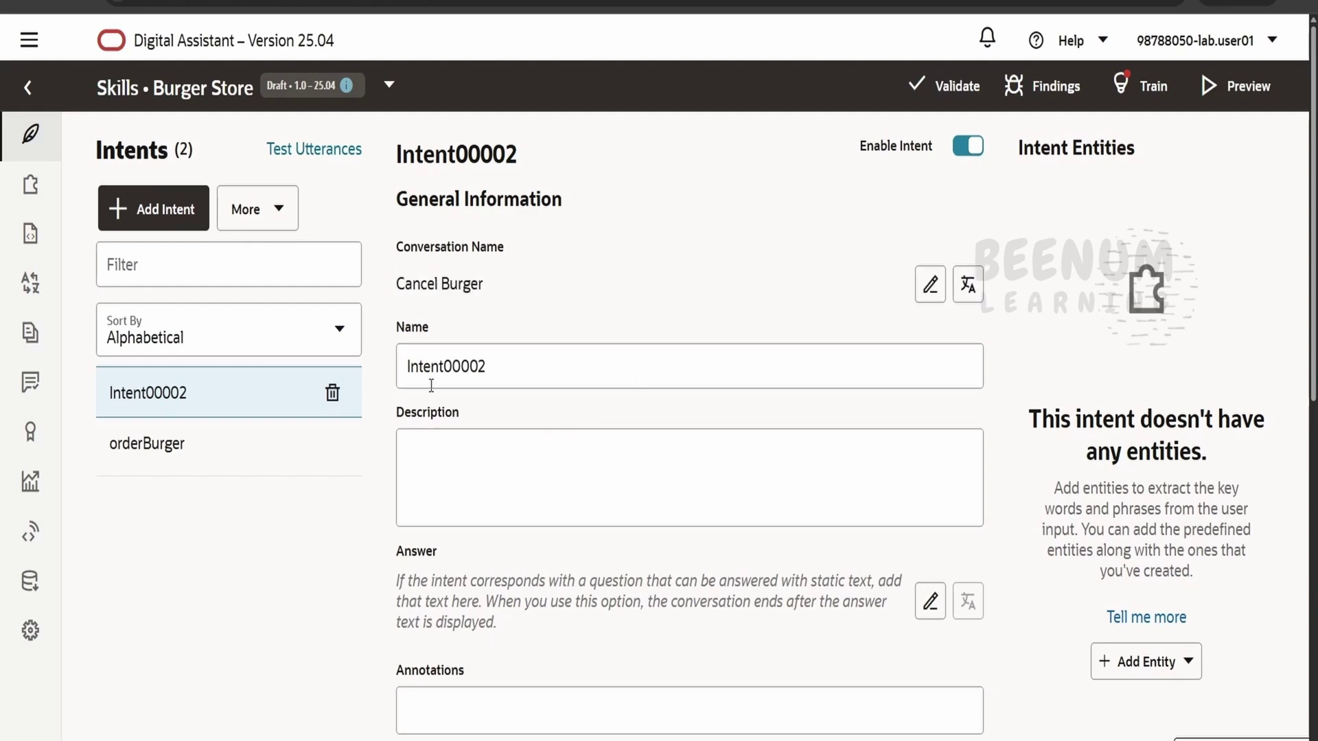
pyautogui.hotkey('ctrl', 'a')
pyautogui.write('v')
pyautogui.press('BackSpace')
pyautogui.write('cancel')
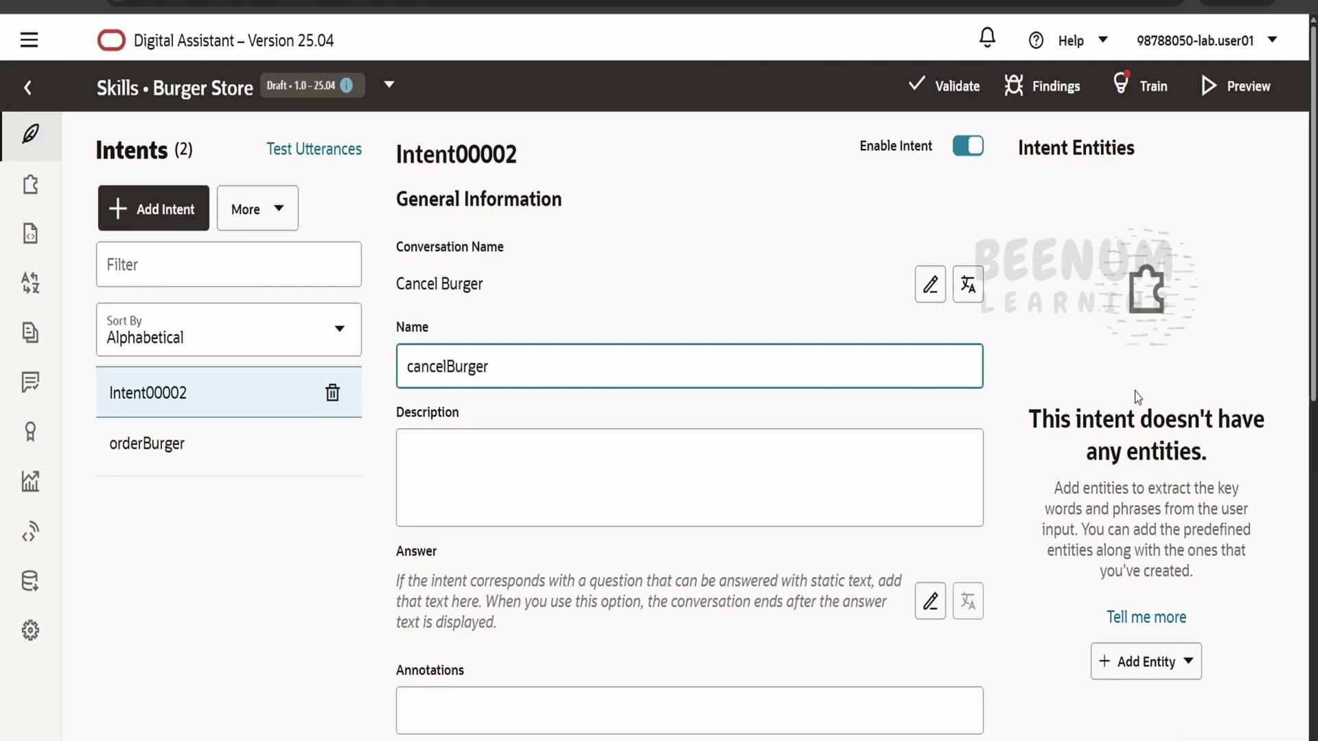
pyautogui.click(592, 316)
# Copy the utterances under Cancel from the text editor notes, create them as examples of the cancelBurger intent and check the list
pyautogui.scroll(-3, 592, 316)
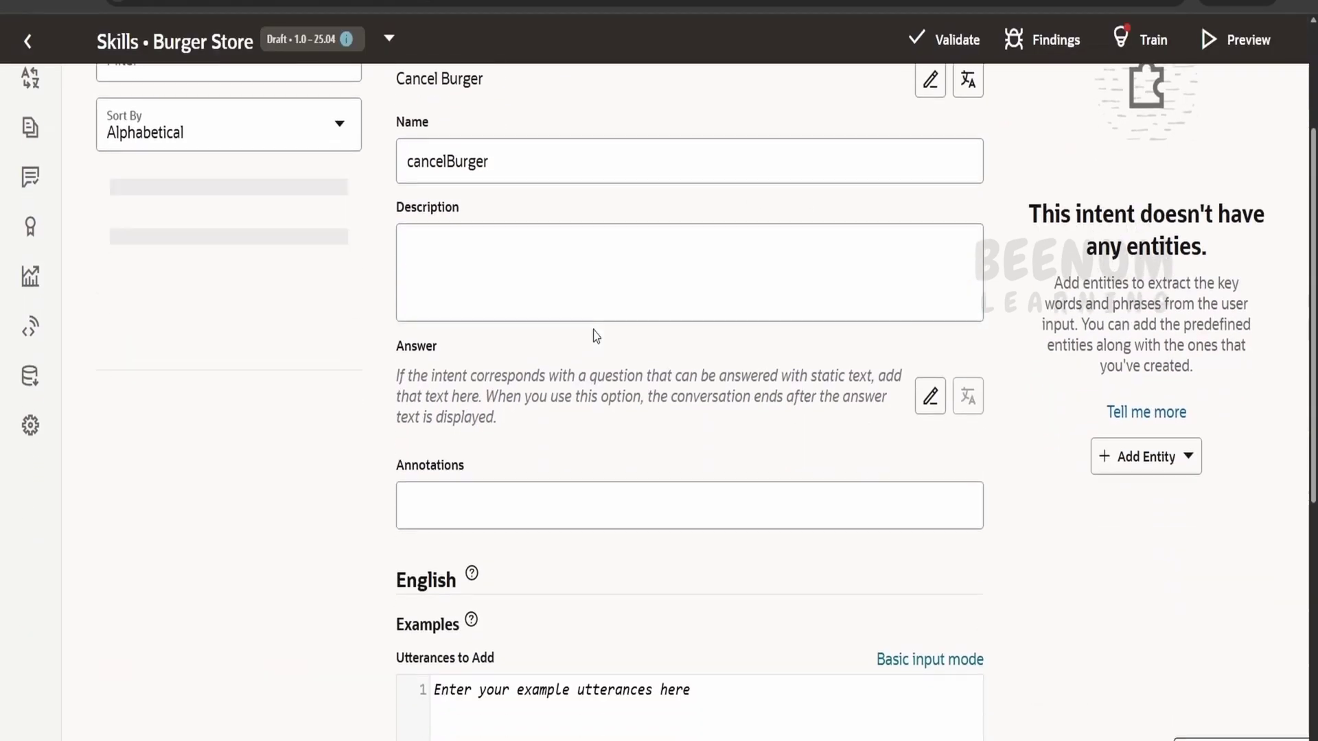
pyautogui.scroll(-3, 604, 374)
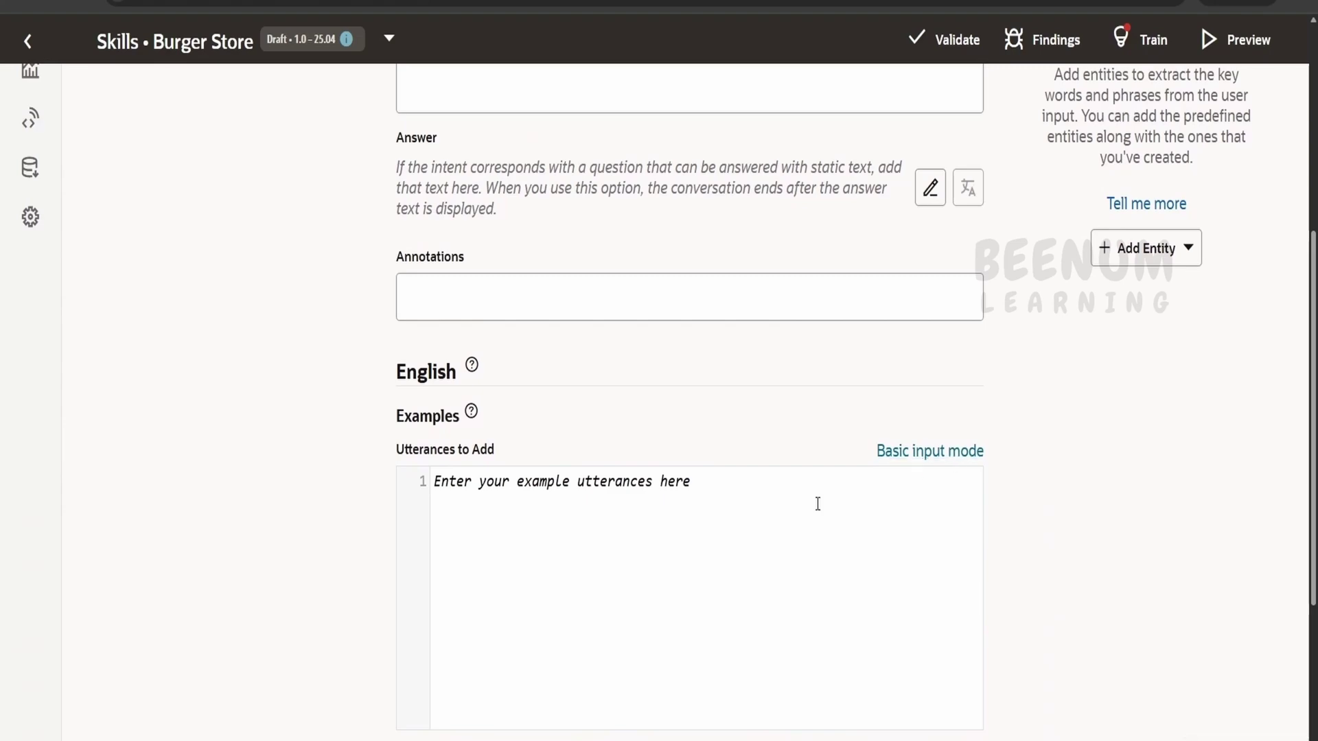
pyautogui.click(677, 579)
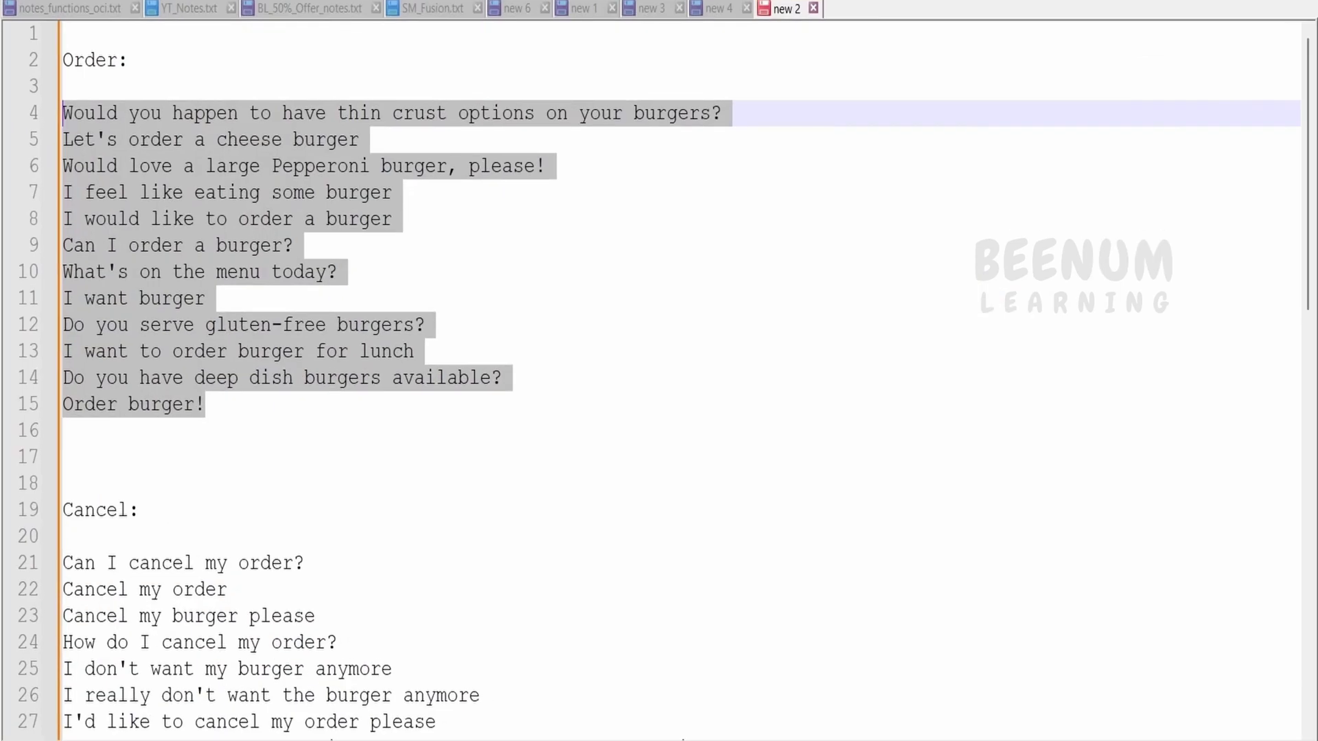
pyautogui.scroll(-3, 496, 628)
pyautogui.moveTo(424, 616); pyautogui.dragTo(52, 340)
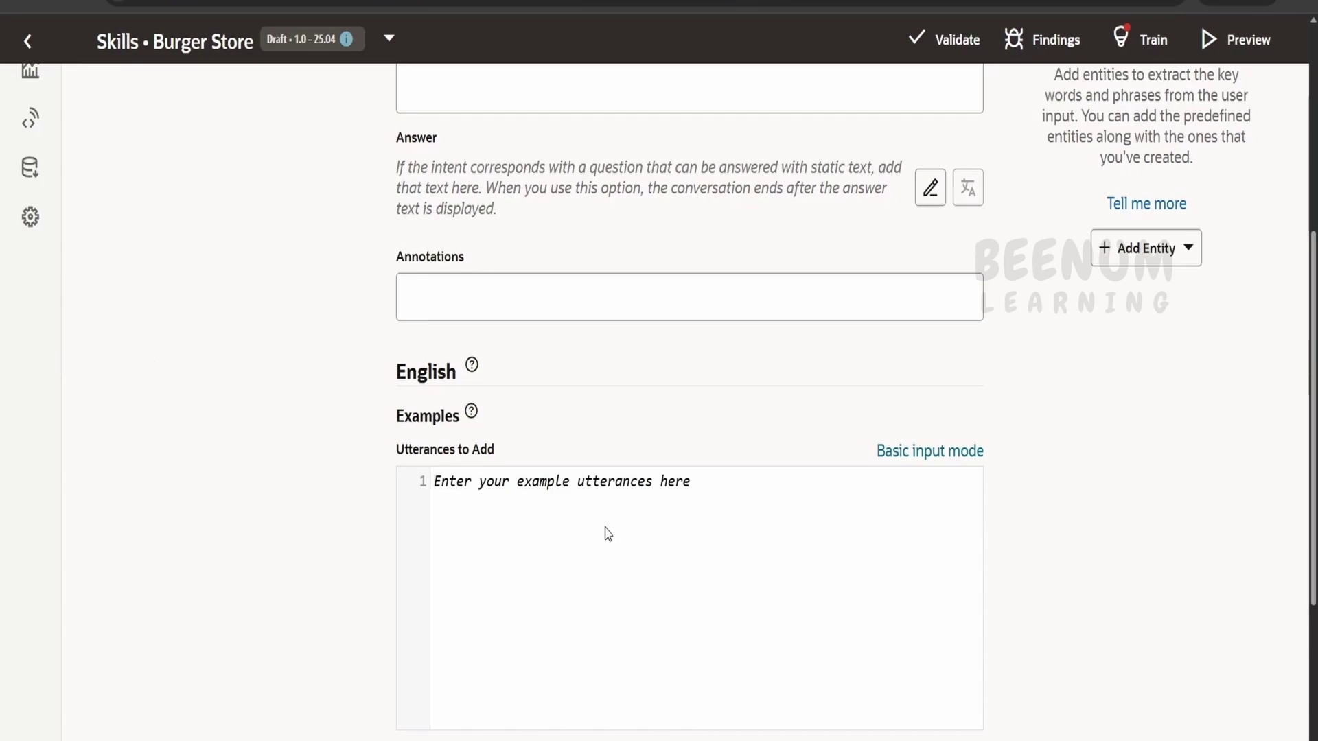
pyautogui.write("Can I cancel my order? Cancel my order Cancel my burger please How do I cancel my order? I don't want my burger anymore I really don't want the burger anymore I'd like to cancel my order please It's been more than 20 mins. Please cancel my order and issue a refund to my card. Need to cancel my order Please cancel my burger order Please don't deliver my burger")
pyautogui.click(893, 605)
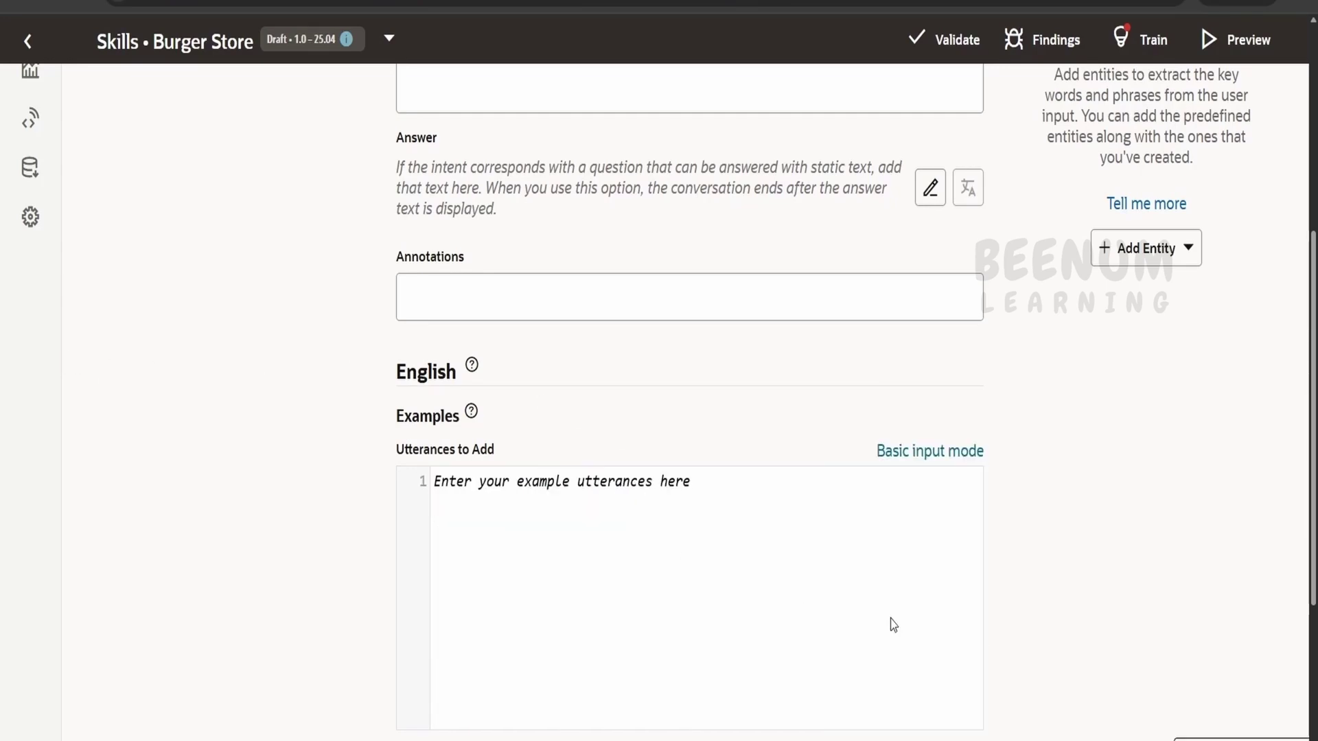
pyautogui.scroll(-4, 891, 610)
pyautogui.scroll(-4, 891, 611)
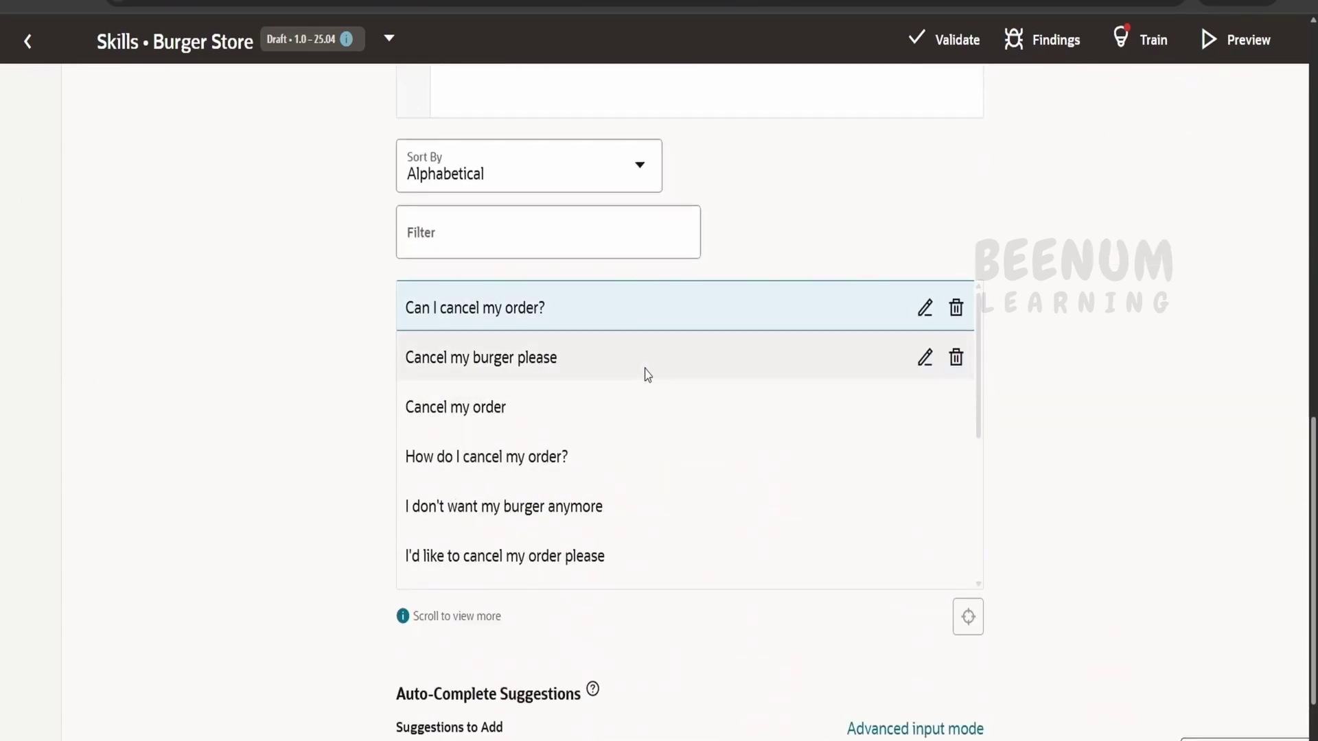
pyautogui.scroll(-3, 645, 522)
pyautogui.scroll(-2, 645, 532)
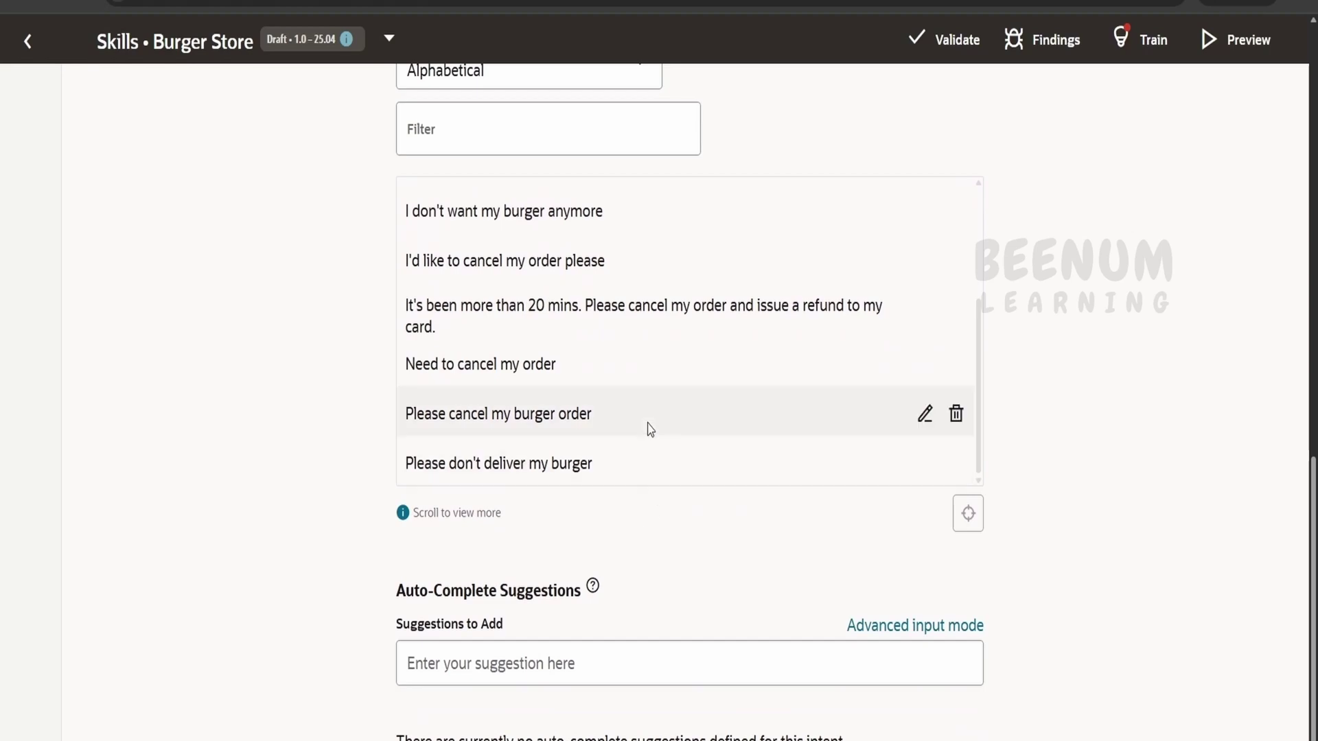
# Add a third intent and set its conversation name to File Complaint
pyautogui.scroll(10, 653, 442)
pyautogui.scroll(8, 662, 460)
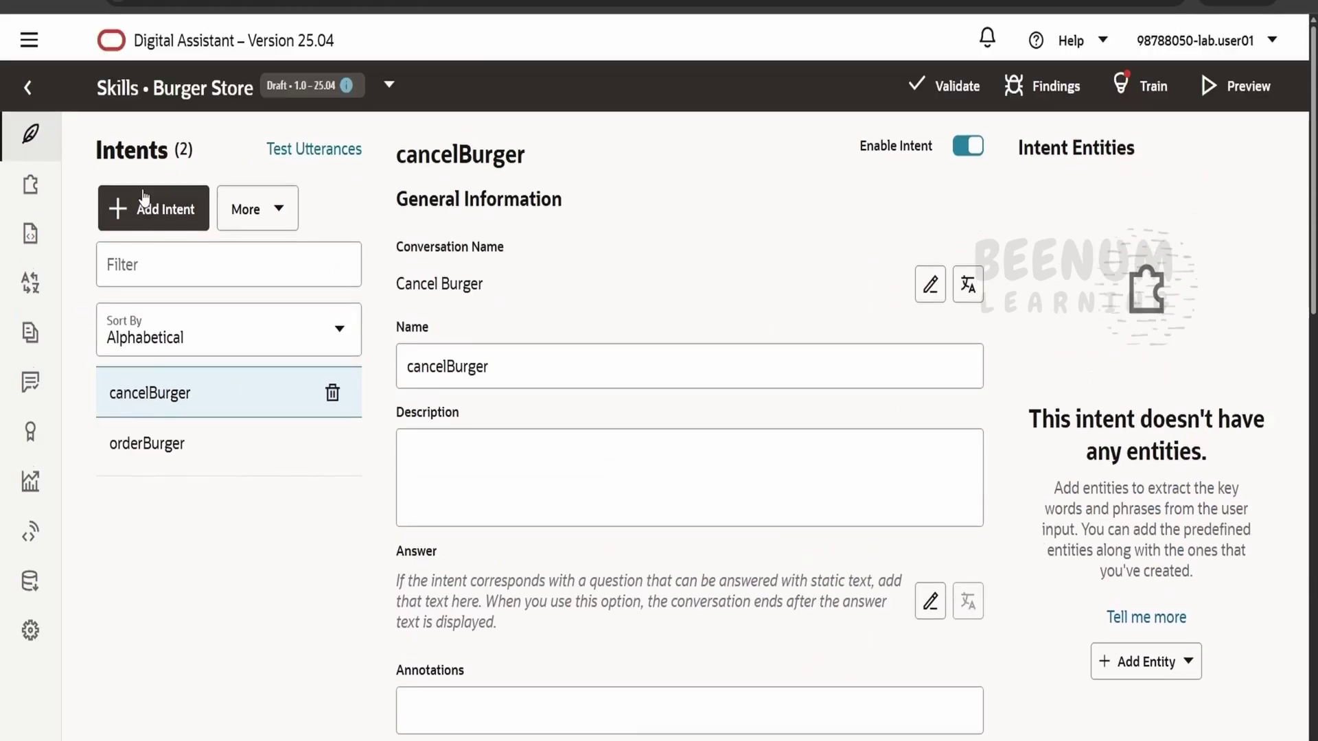
pyautogui.click(154, 214)
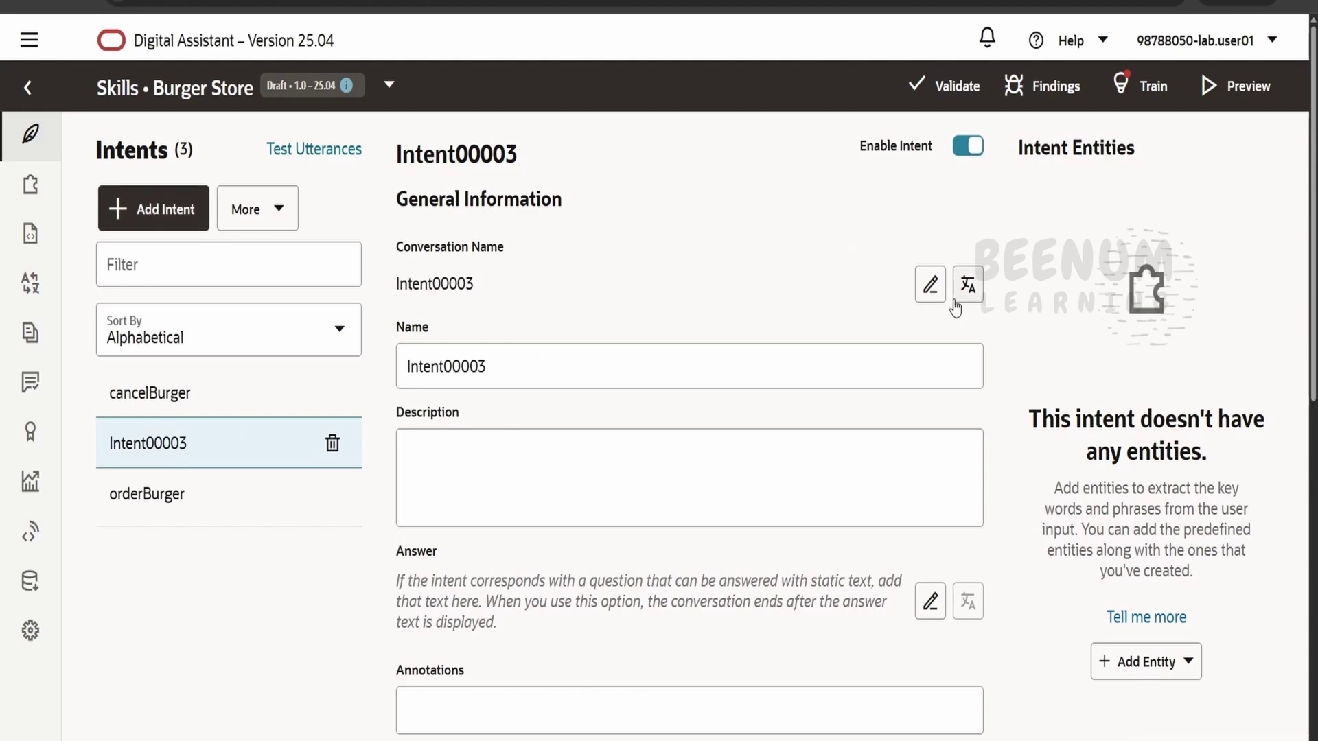
pyautogui.click(928, 284)
pyautogui.click(224, 262)
pyautogui.click(433, 286)
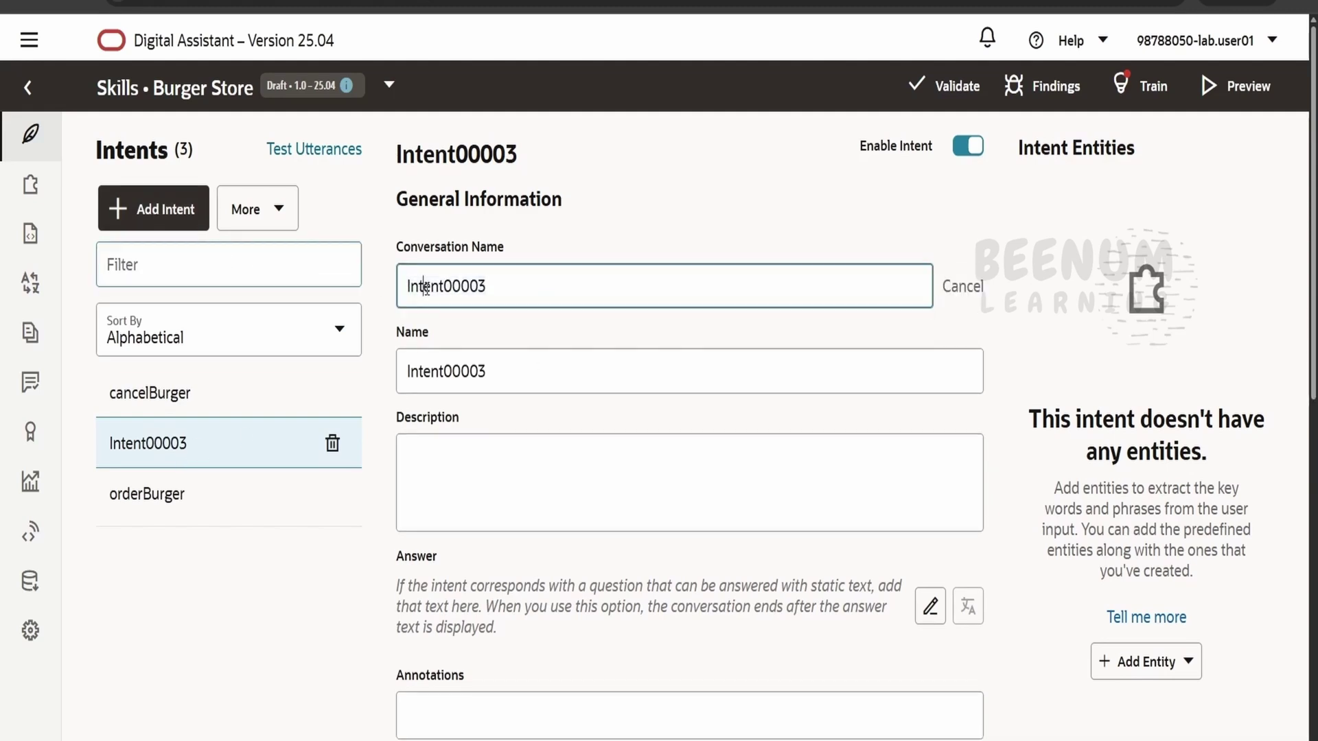
pyautogui.write('File Complaint')
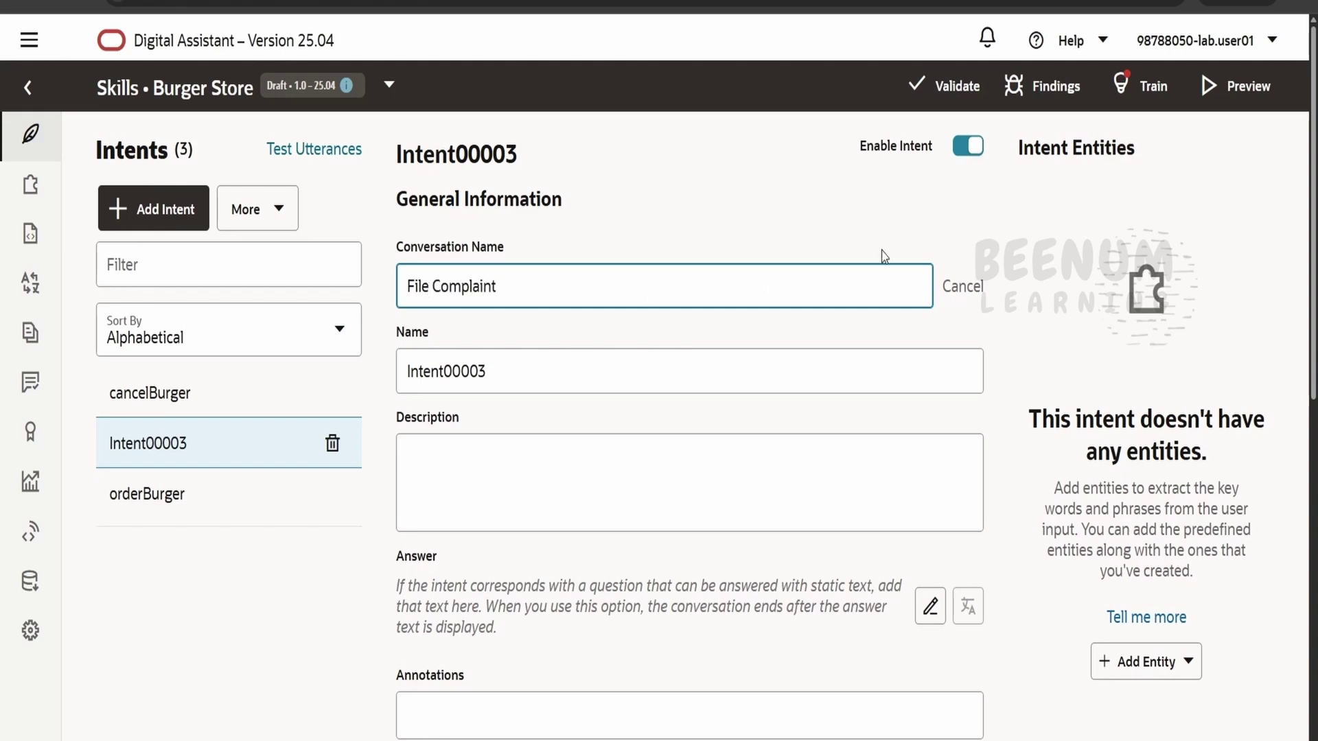
pyautogui.press('Return')
# Set the File Complaint intent's name to fileComplaint
pyautogui.doubleClick(508, 371)
pyautogui.write('file')
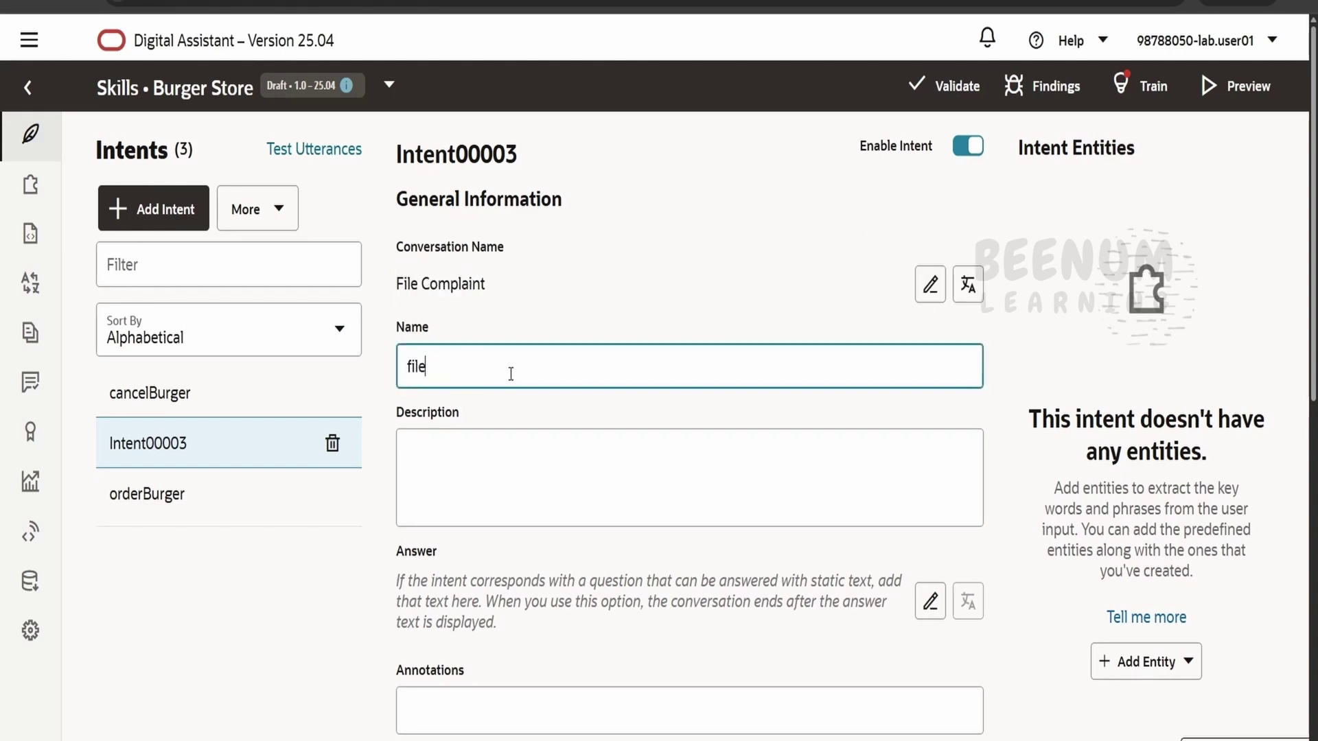
pyautogui.write('Complaint')
pyautogui.press('Return')
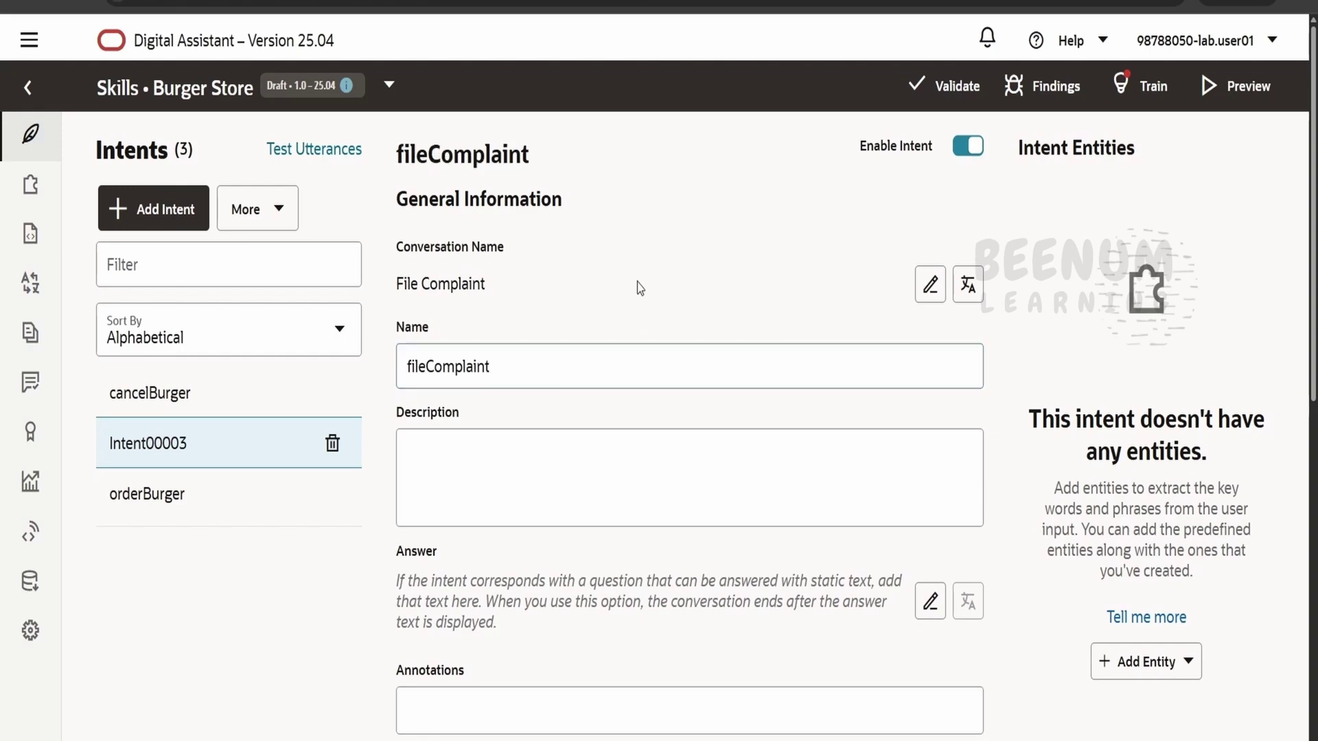
# Copy the utterances under Complaint from the text editor notes and create them as examples of the fileComplaint intent
pyautogui.scroll(-8, 718, 435)
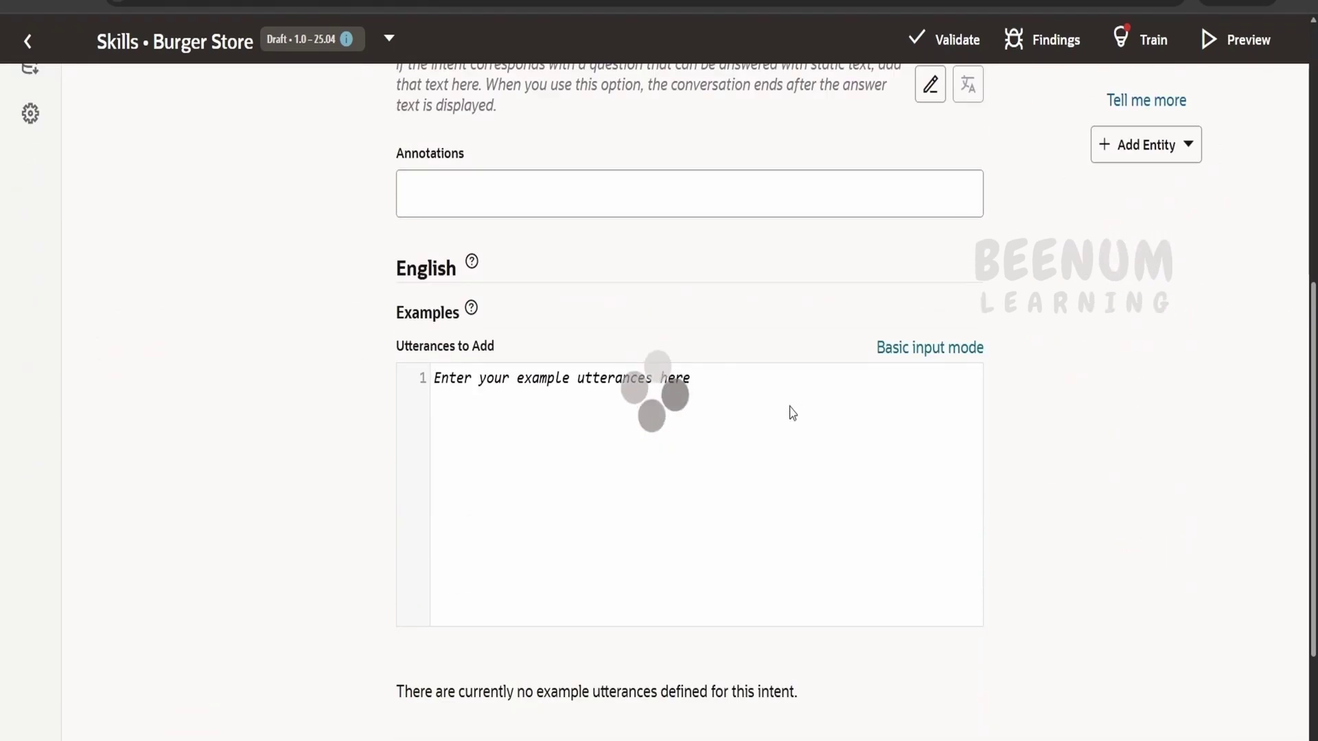
pyautogui.hotkey('alt', 'Tab')
pyautogui.scroll(-5, 206, 472)
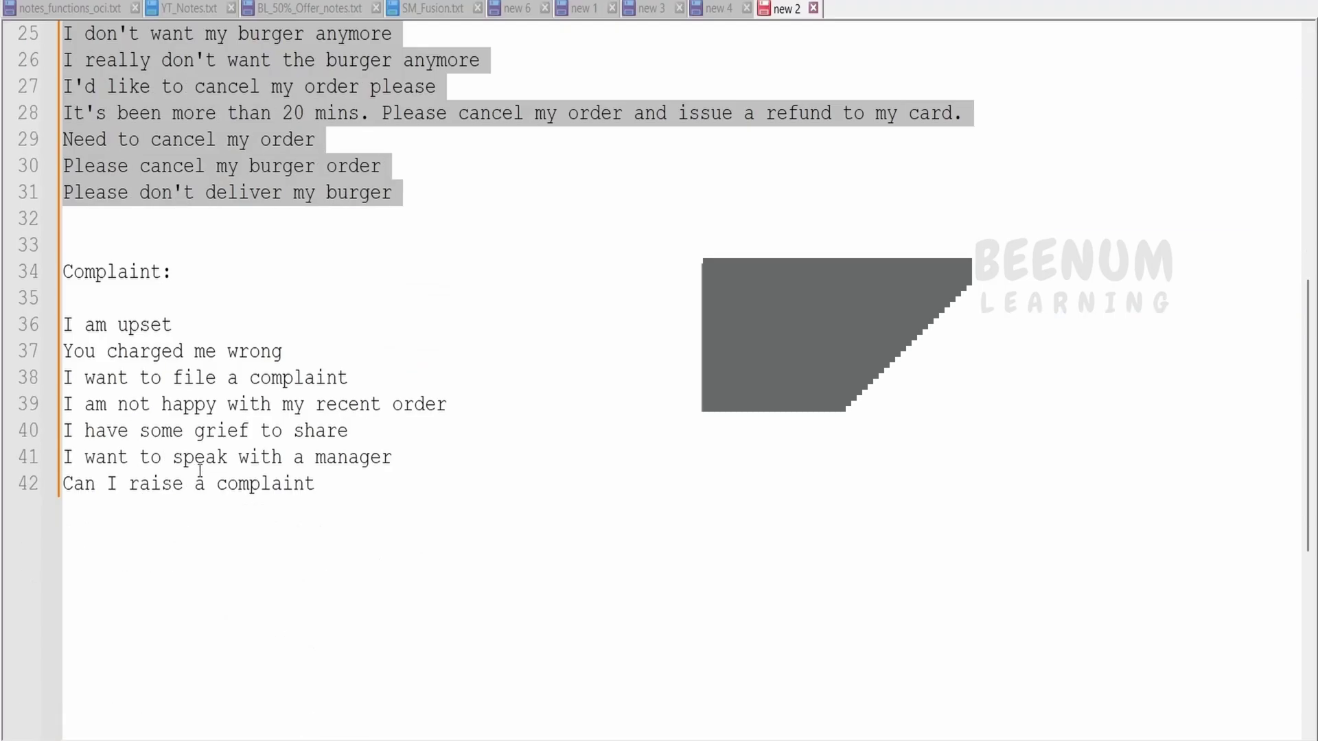
pyautogui.moveTo(373, 523); pyautogui.dragTo(47, 350)
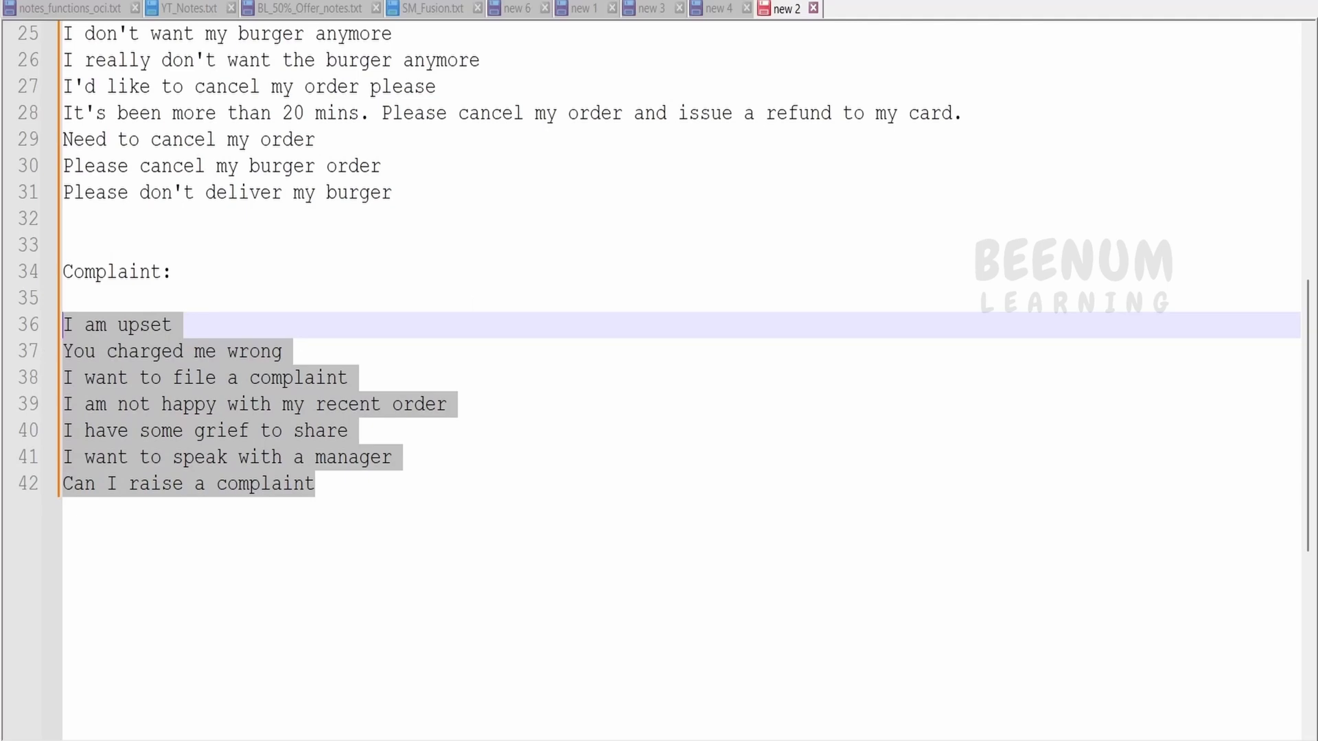
pyautogui.hotkey('ctrl', 'c')
pyautogui.hotkey('alt', 'Tab')
pyautogui.click(632, 460)
pyautogui.hotkey('ctrl', 'v')
pyautogui.click(899, 509)
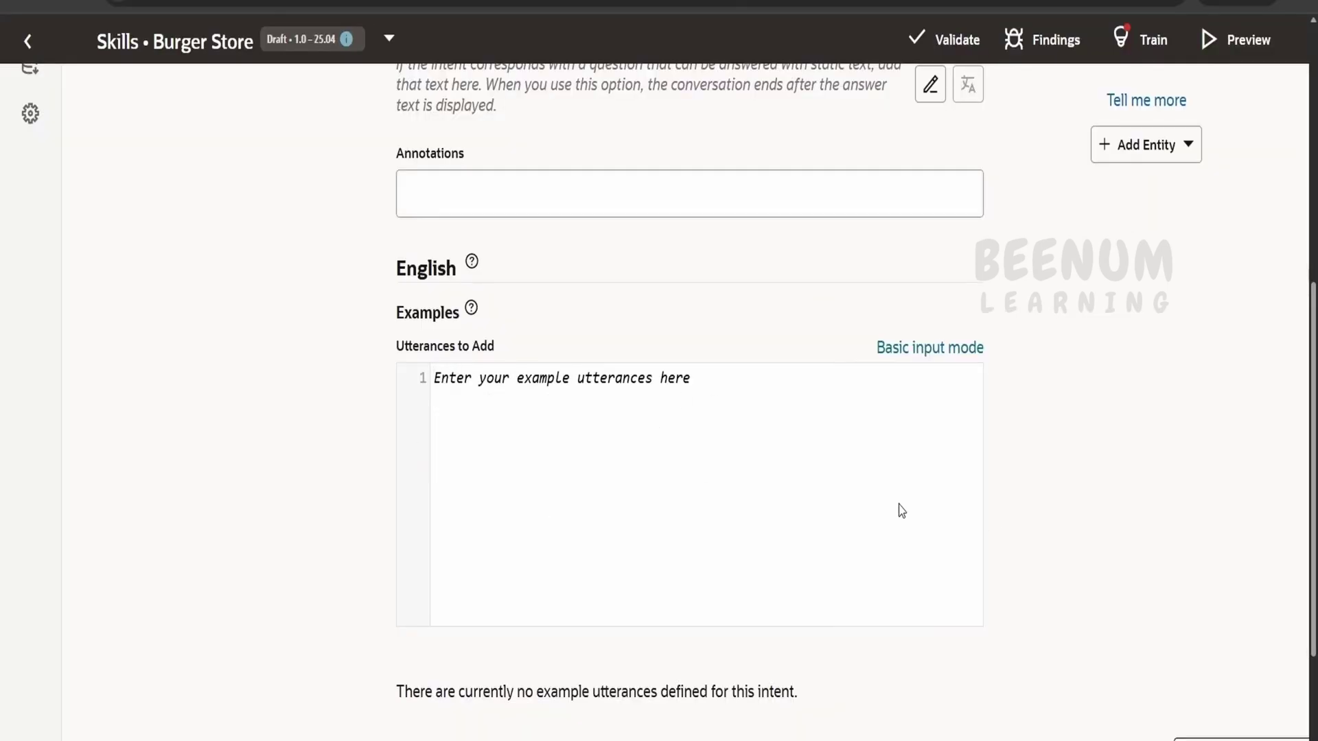
pyautogui.scroll(-5, 900, 506)
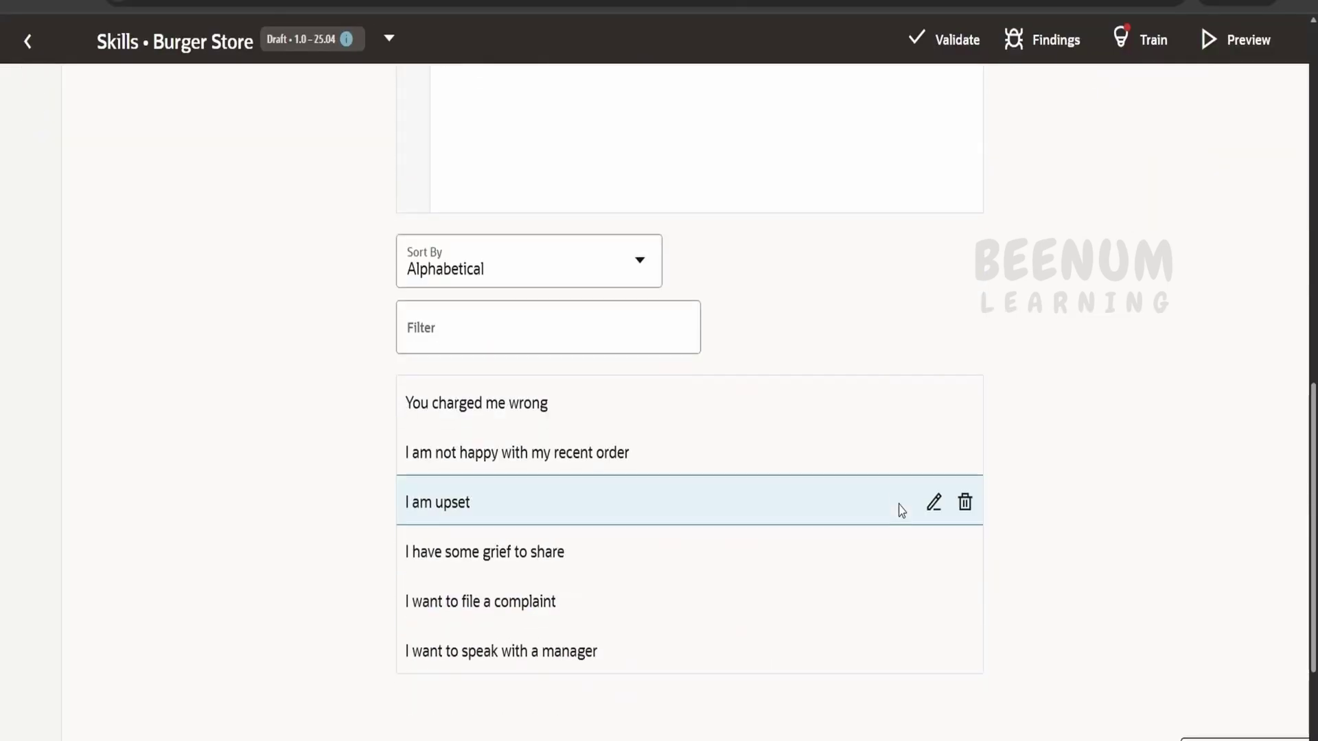
# Open the orderBurger intent and look through its details and example utterances
pyautogui.scroll(10, 884, 517)
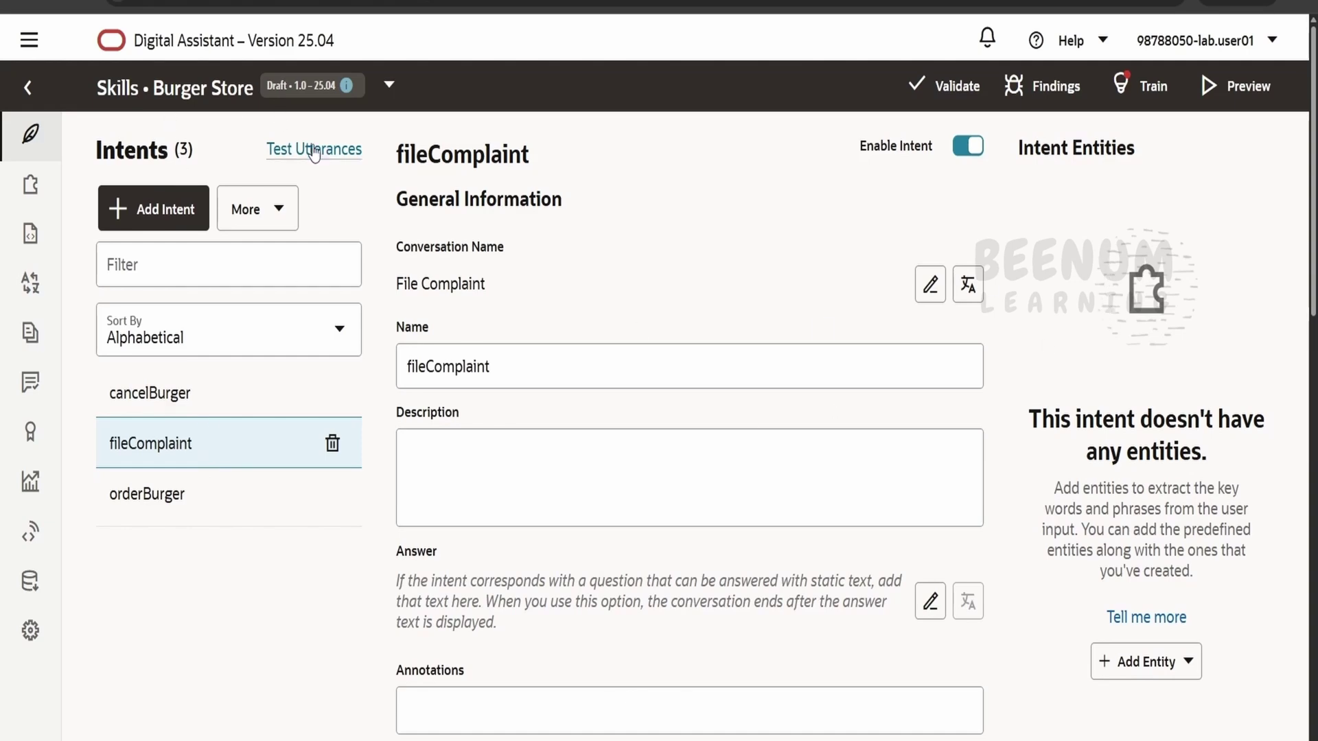
pyautogui.click(236, 493)
pyautogui.scroll(-10, 566, 542)
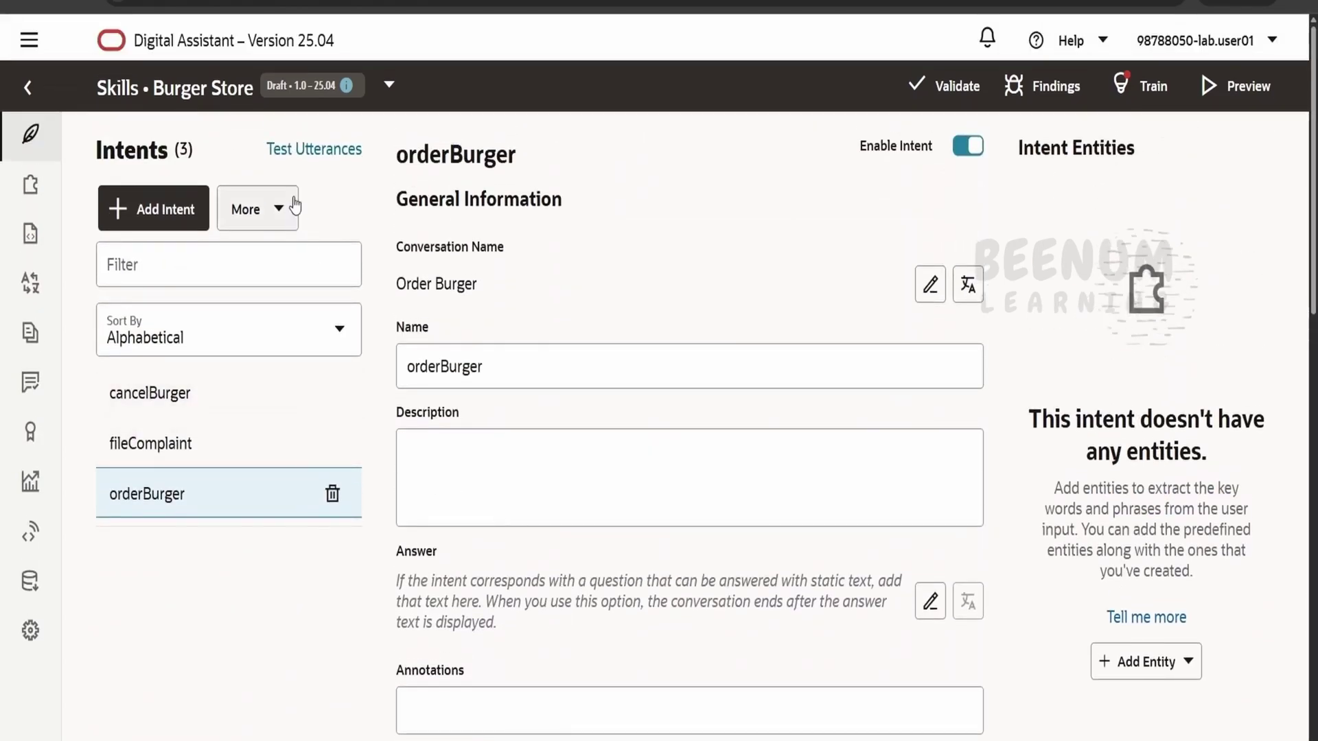
# Run a quick test of the utterance "order me a burger" in the Utterance Tester and examine the intent confidence results
pyautogui.click(337, 158)
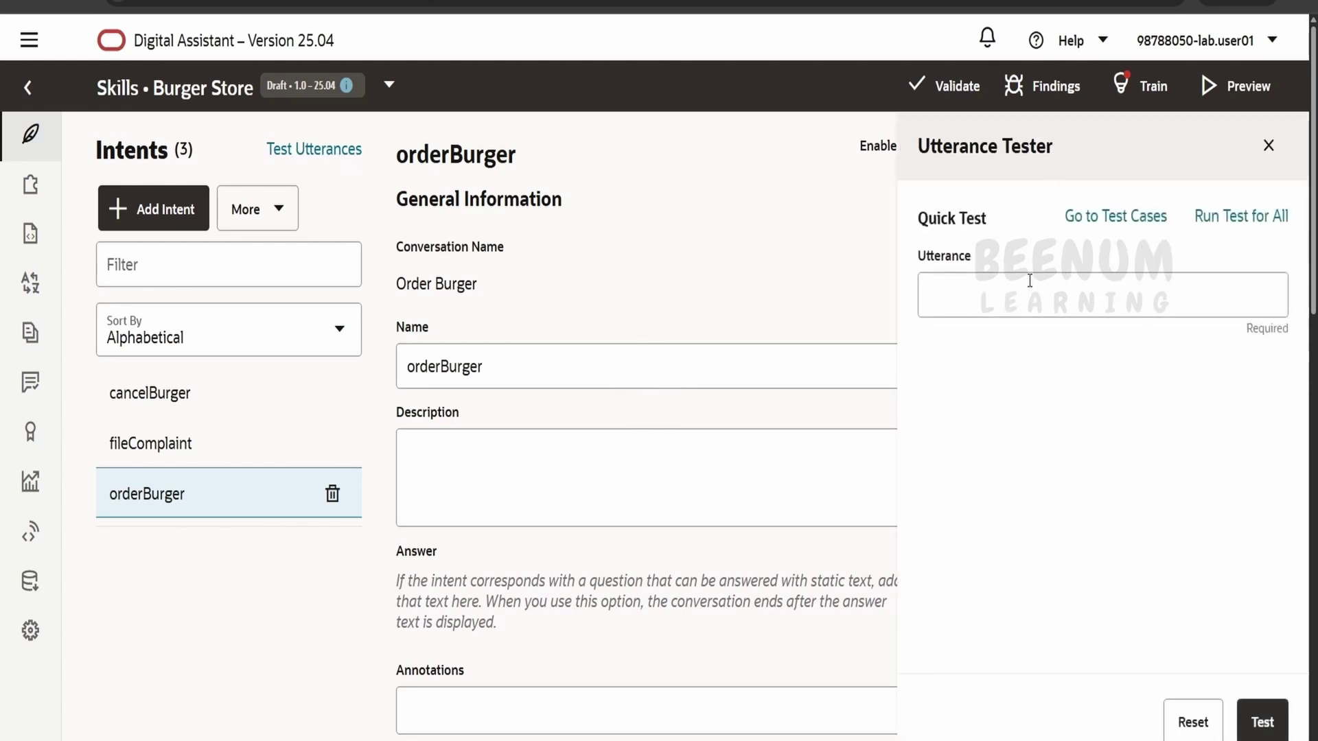
pyautogui.click(1010, 294)
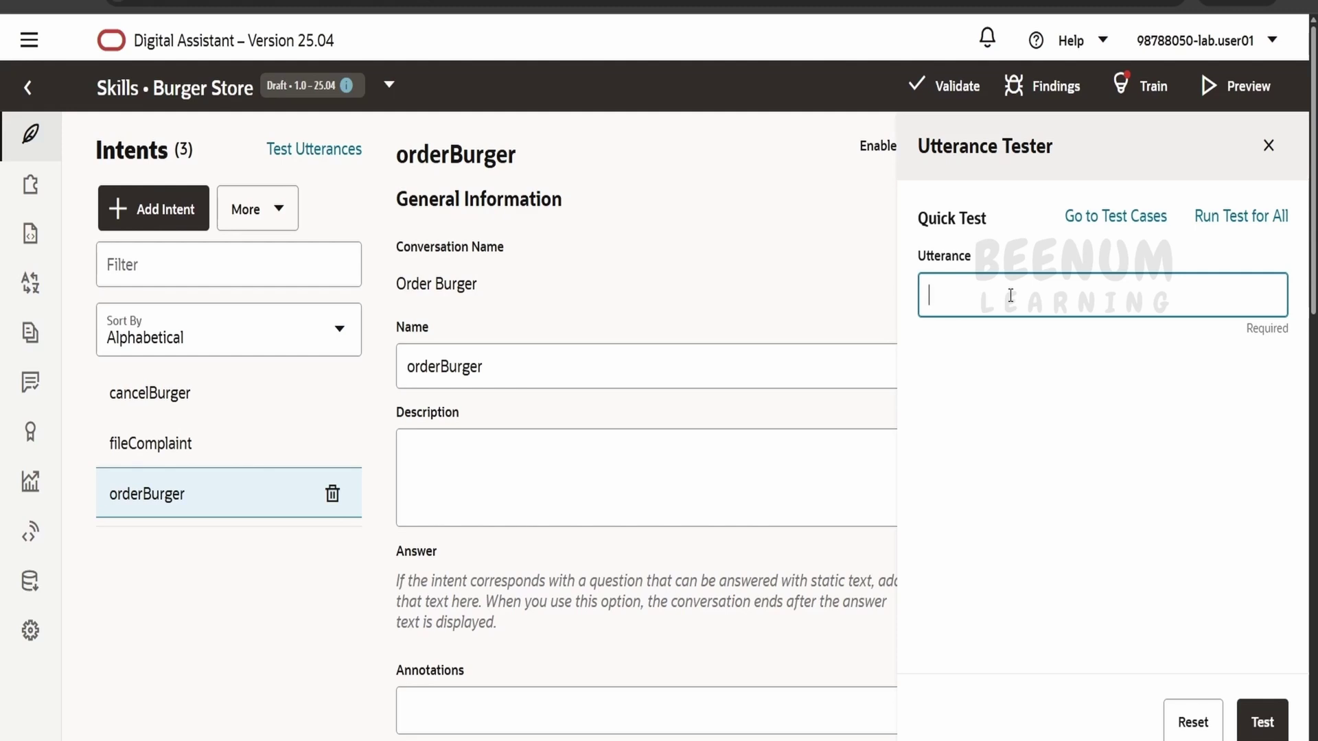
pyautogui.write('order me a burger')
pyautogui.click(1263, 722)
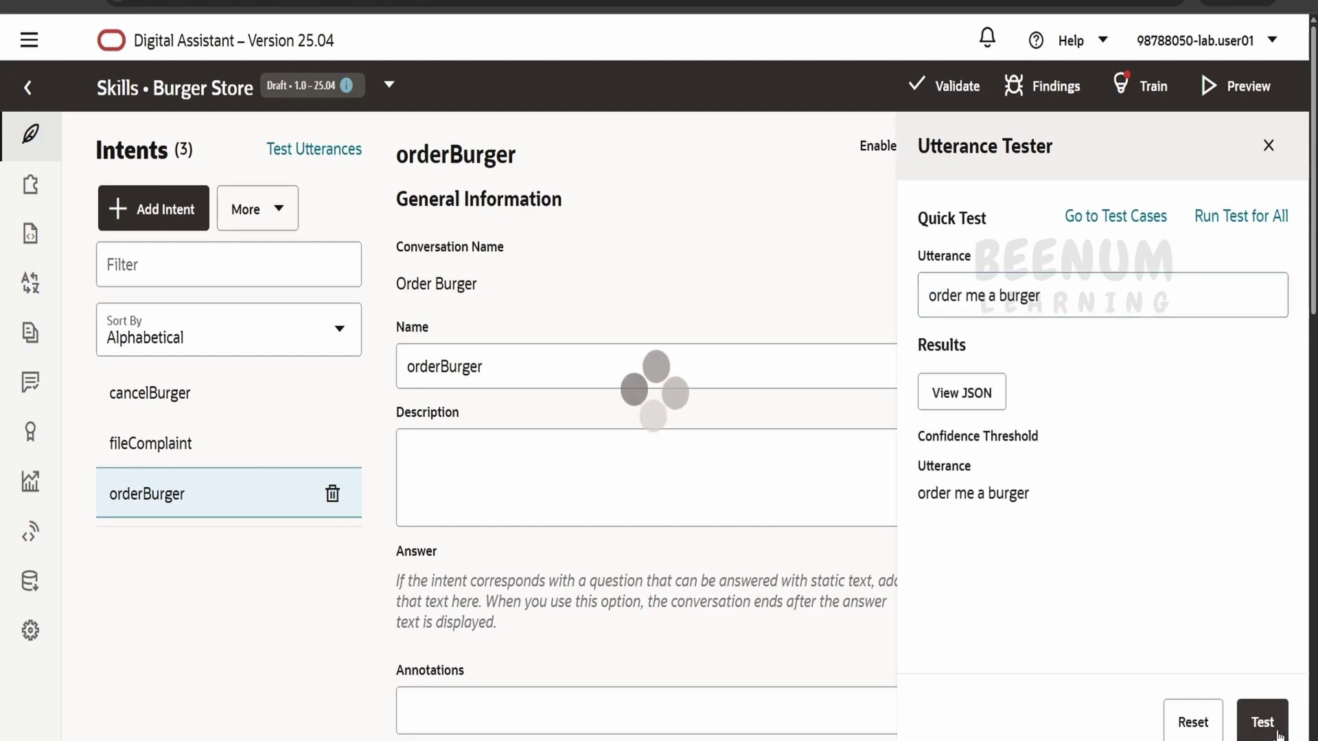
pyautogui.scroll(-3, 1242, 549)
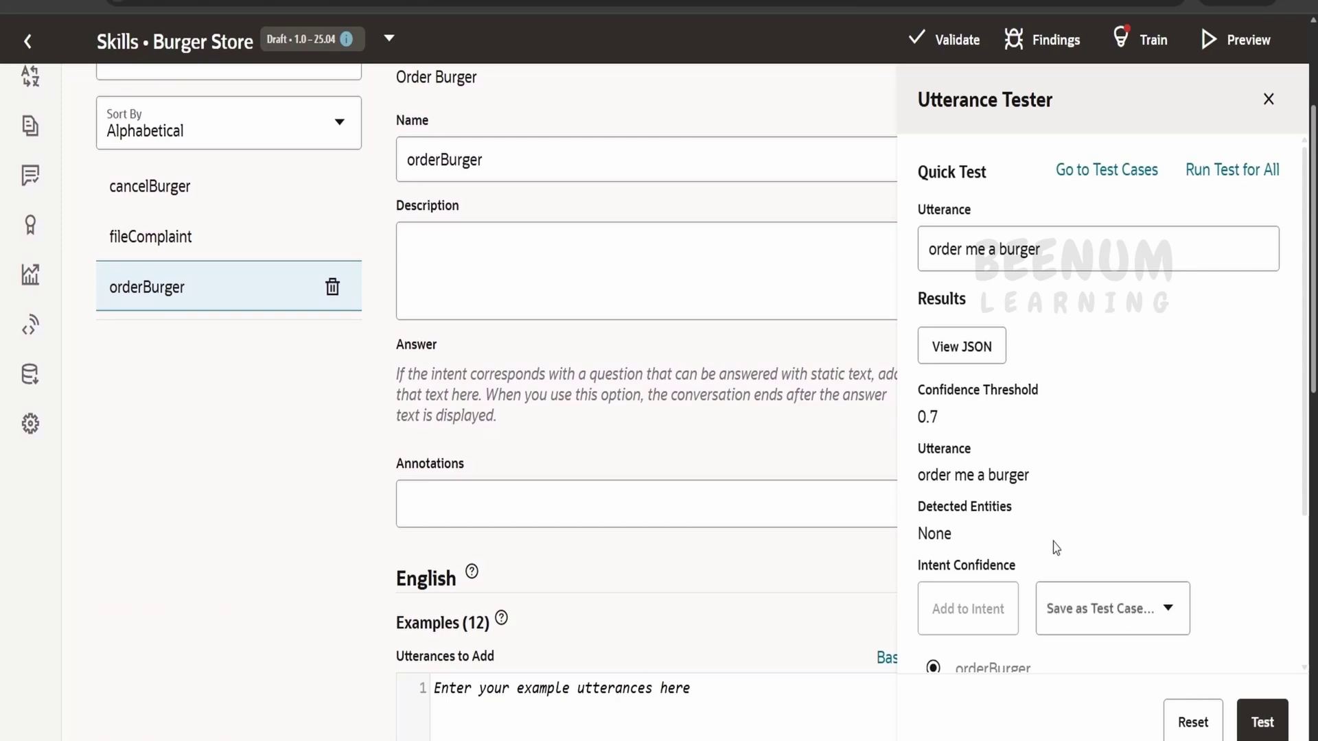
pyautogui.scroll(-3, 1055, 546)
pyautogui.scroll(3, 868, 492)
pyautogui.scroll(4, 1026, 325)
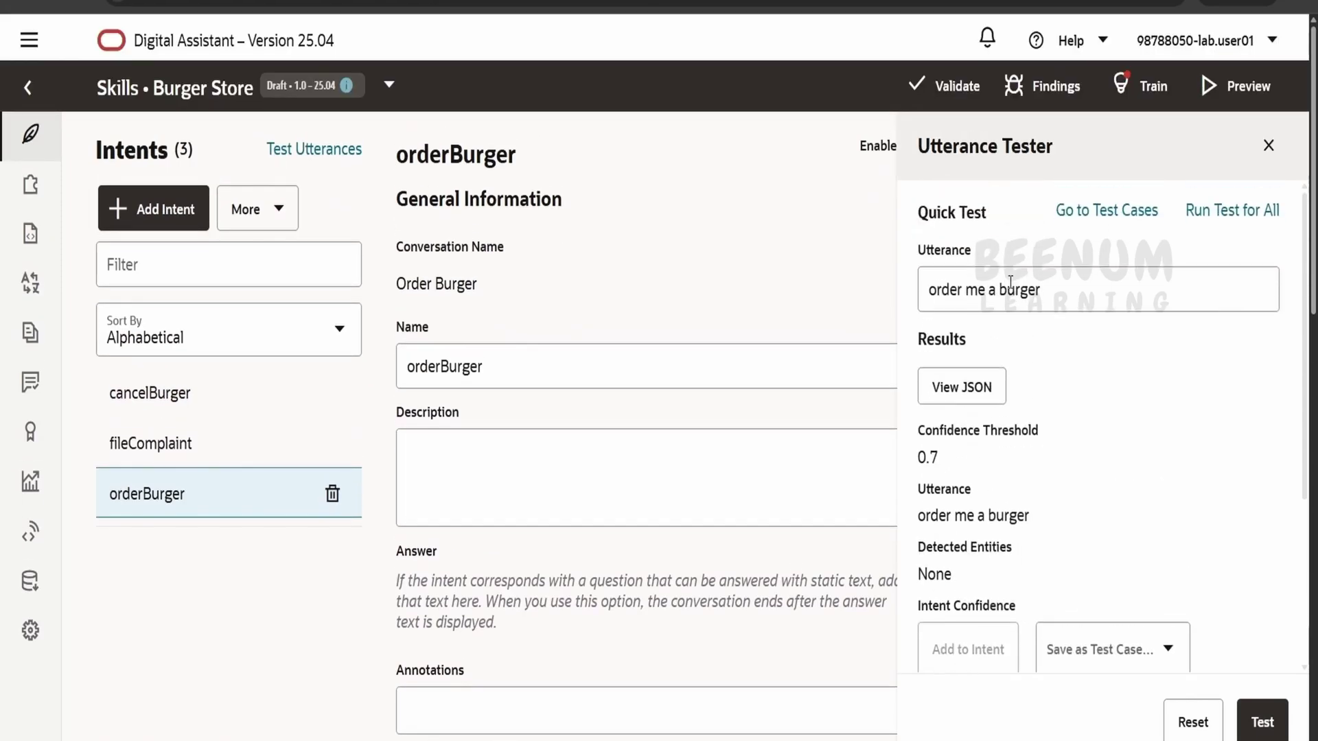
# Expand and review the intent confidence scores for the utterance "order me a burger"
pyautogui.scroll(-4, 1012, 385)
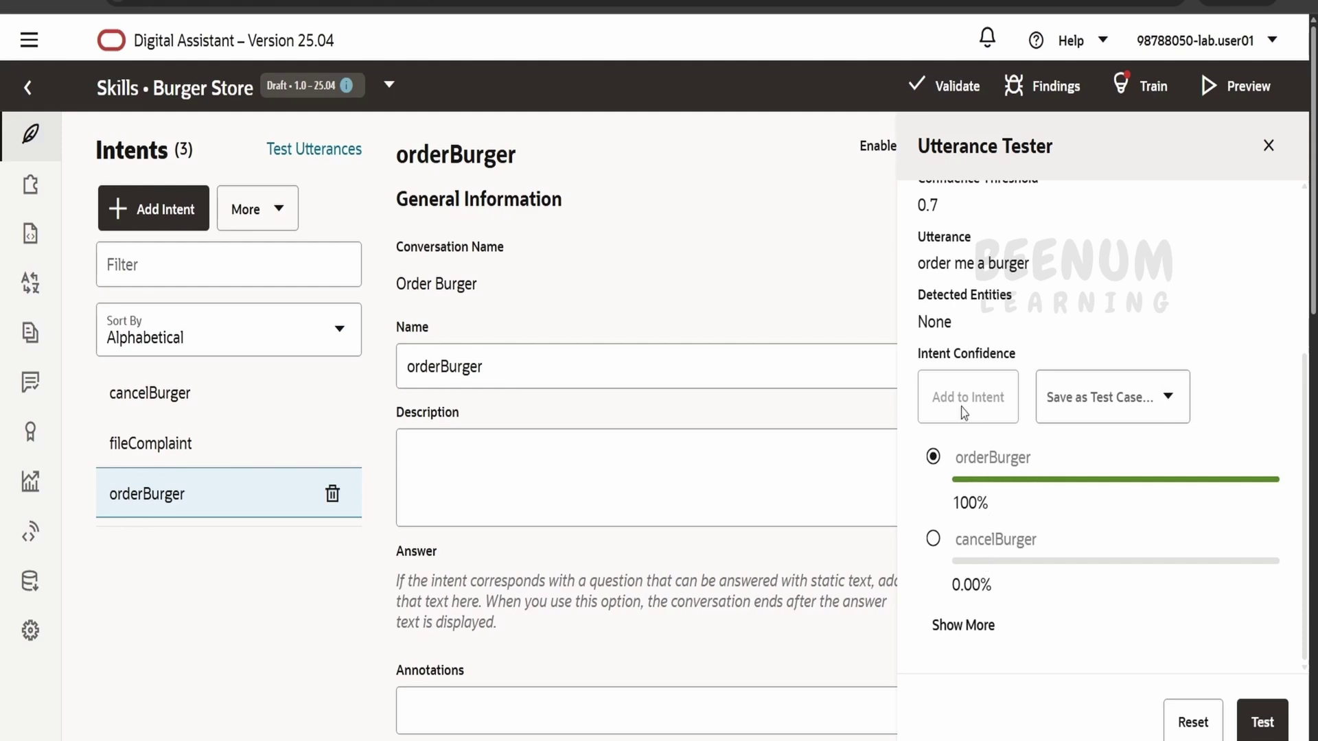
pyautogui.click(982, 626)
pyautogui.scroll(3, 979, 287)
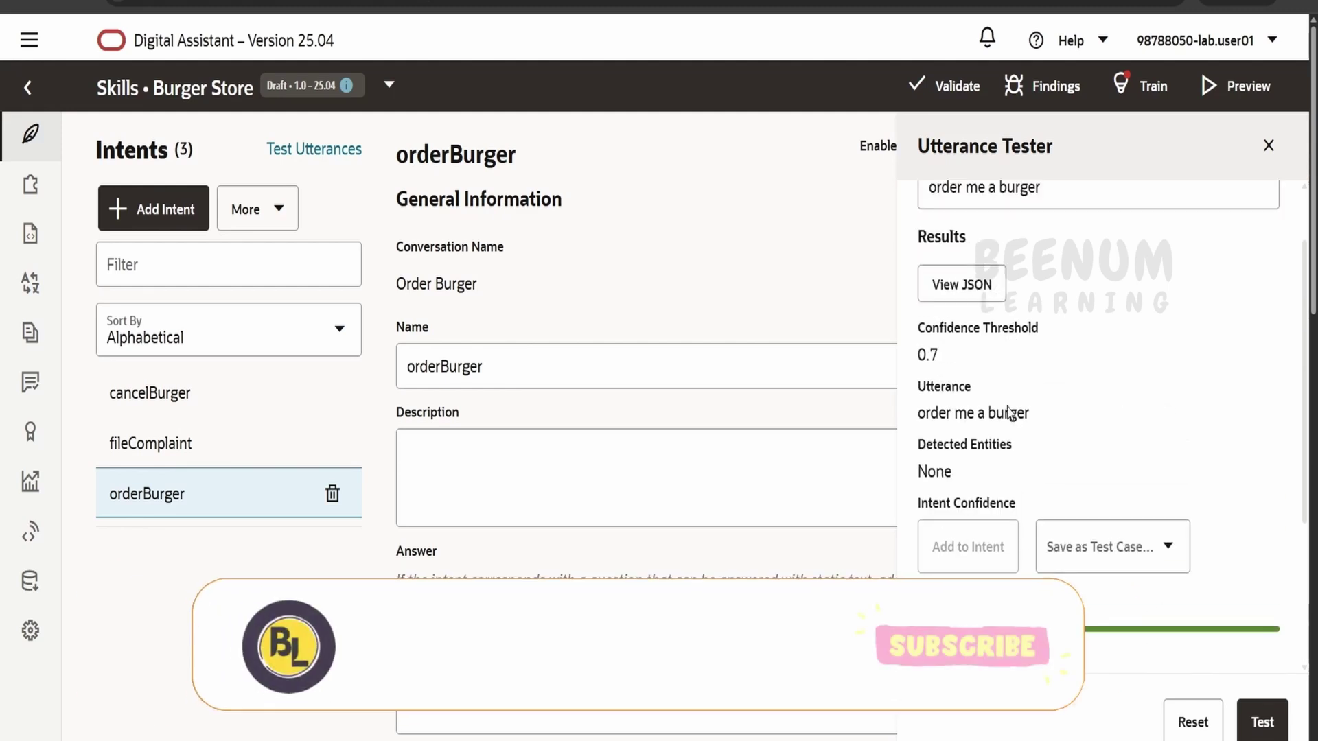
# Quick test the utterance "cancel me a burger" and examine its intent confidence results
pyautogui.click(948, 247)
pyautogui.doubleClick(948, 245)
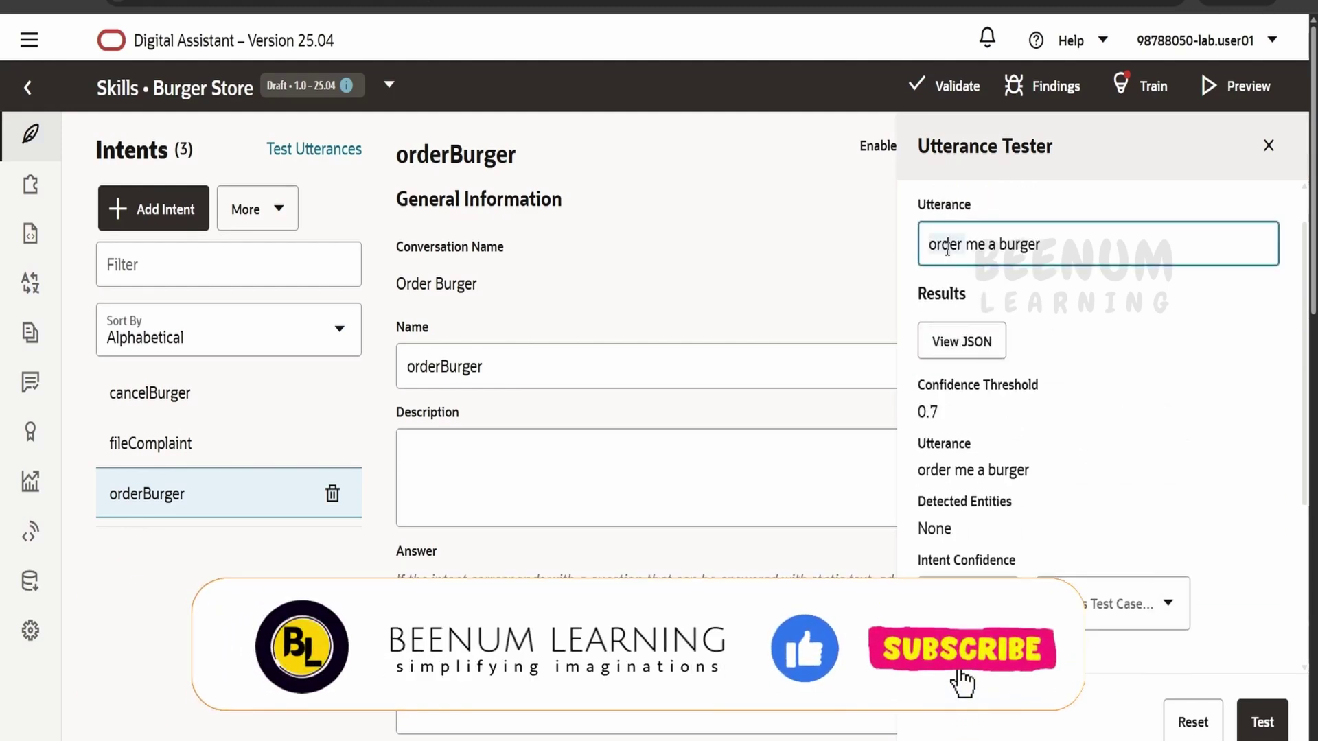
pyautogui.write('cancel')
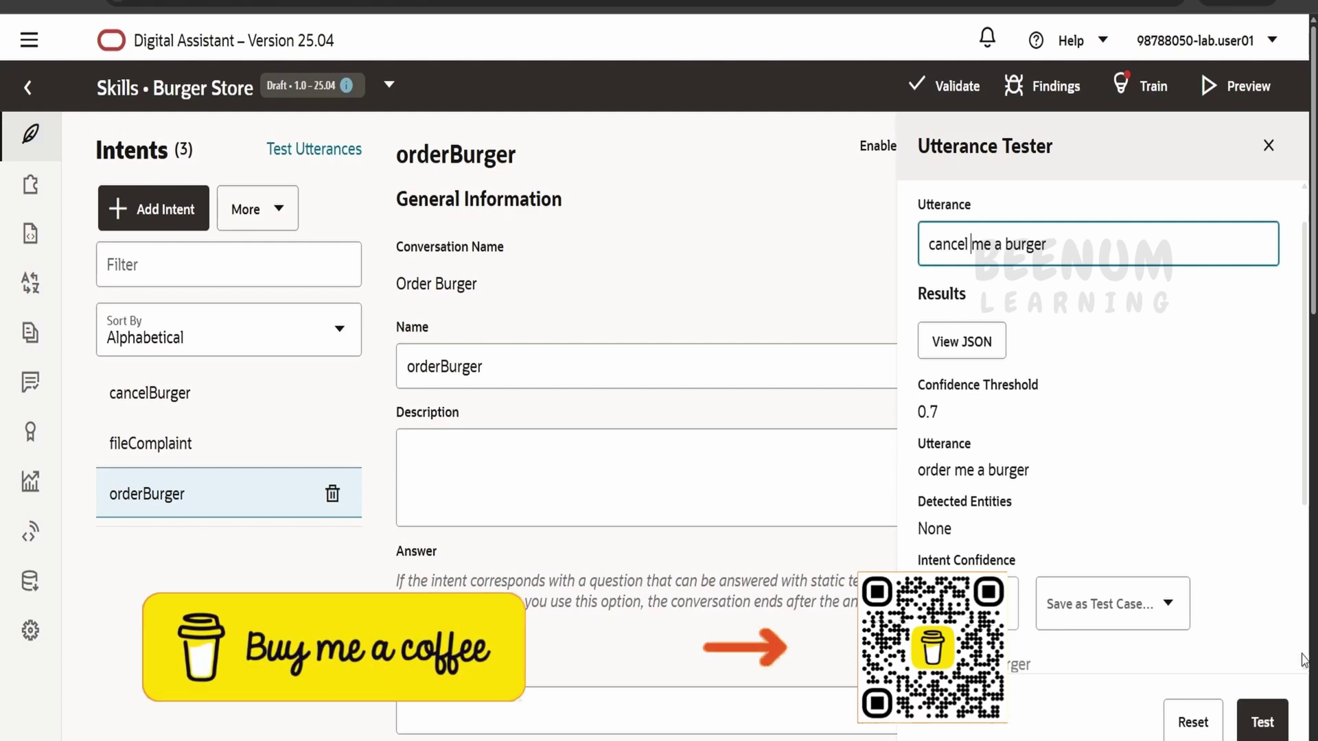
pyautogui.click(1262, 722)
pyautogui.scroll(-2, 1203, 559)
pyautogui.scroll(-5, 1201, 564)
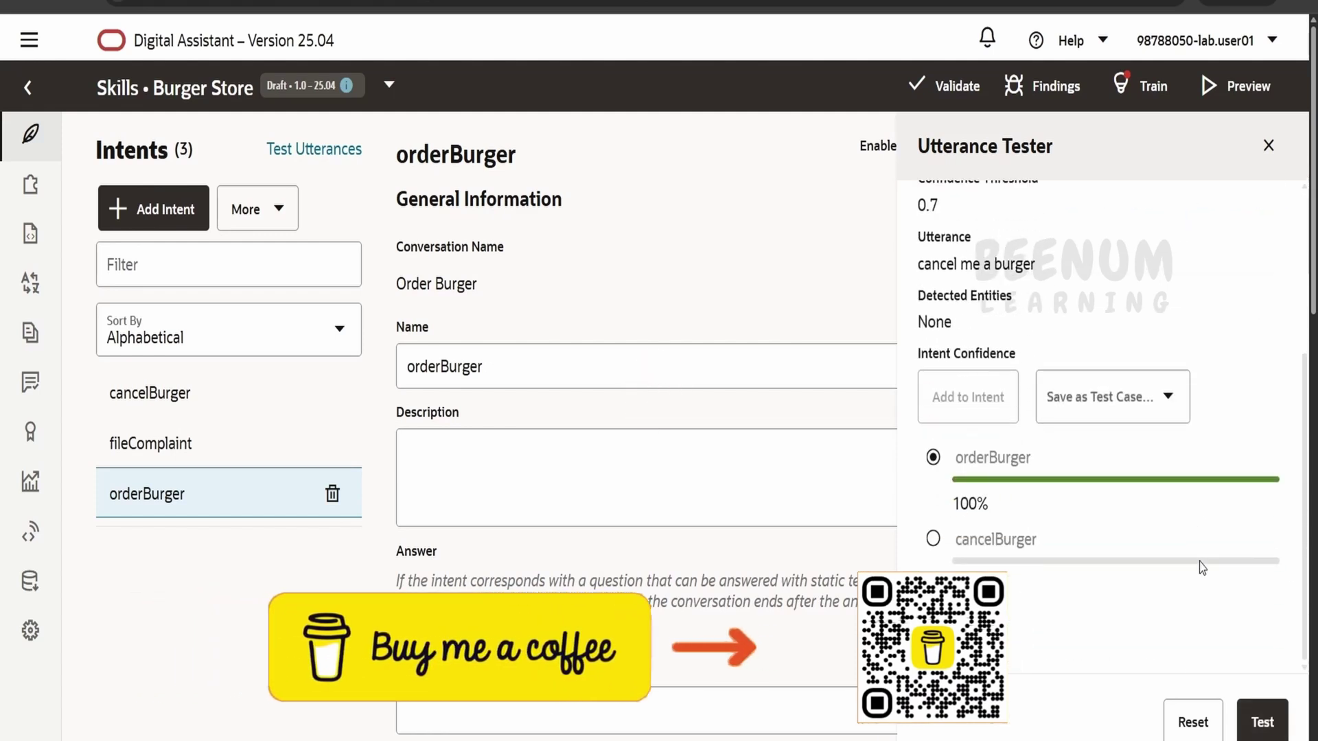
pyautogui.scroll(5, 981, 475)
pyautogui.scroll(-3, 988, 521)
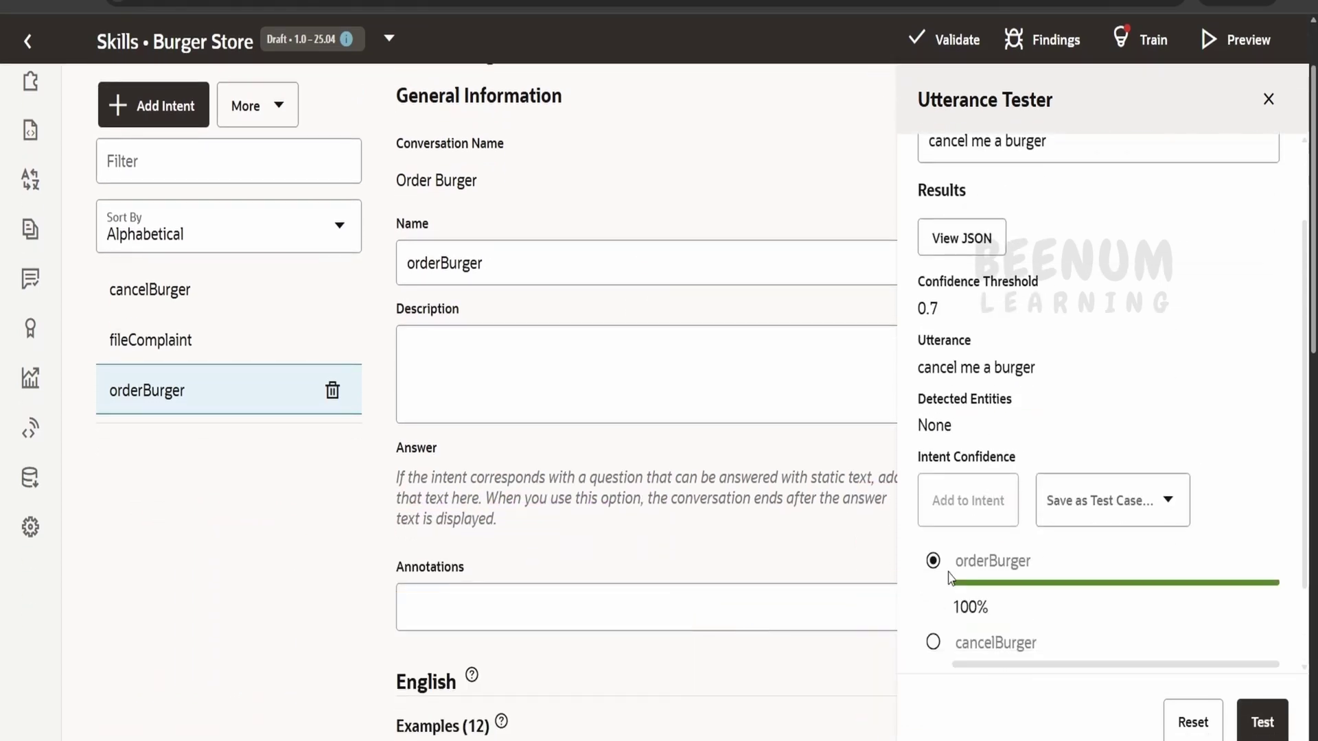
# Shorten the test utterance to "cancel burger", test it, review the intent confidence, and close the Utterance Tester
pyautogui.scroll(3, 1003, 480)
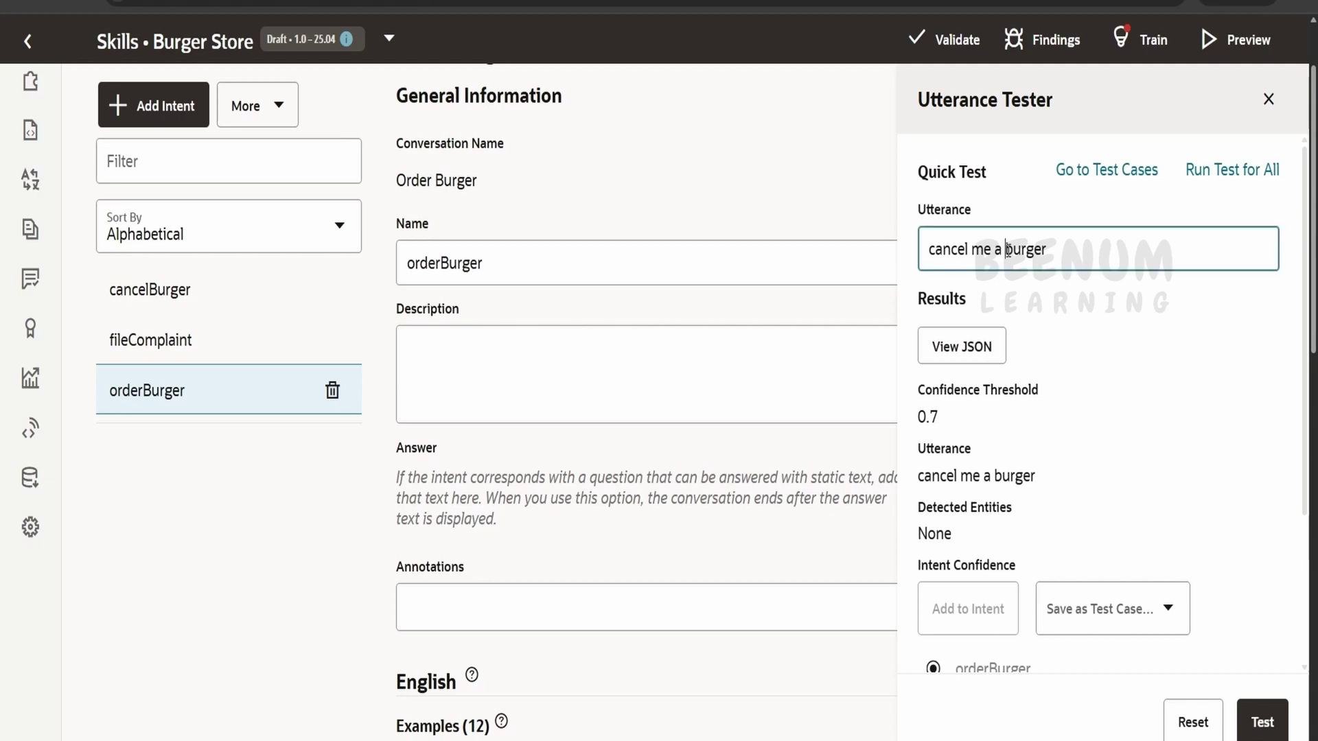
pyautogui.moveTo(1002, 248); pyautogui.dragTo(960, 249)
pyautogui.press('BackSpace')
pyautogui.click(1280, 703)
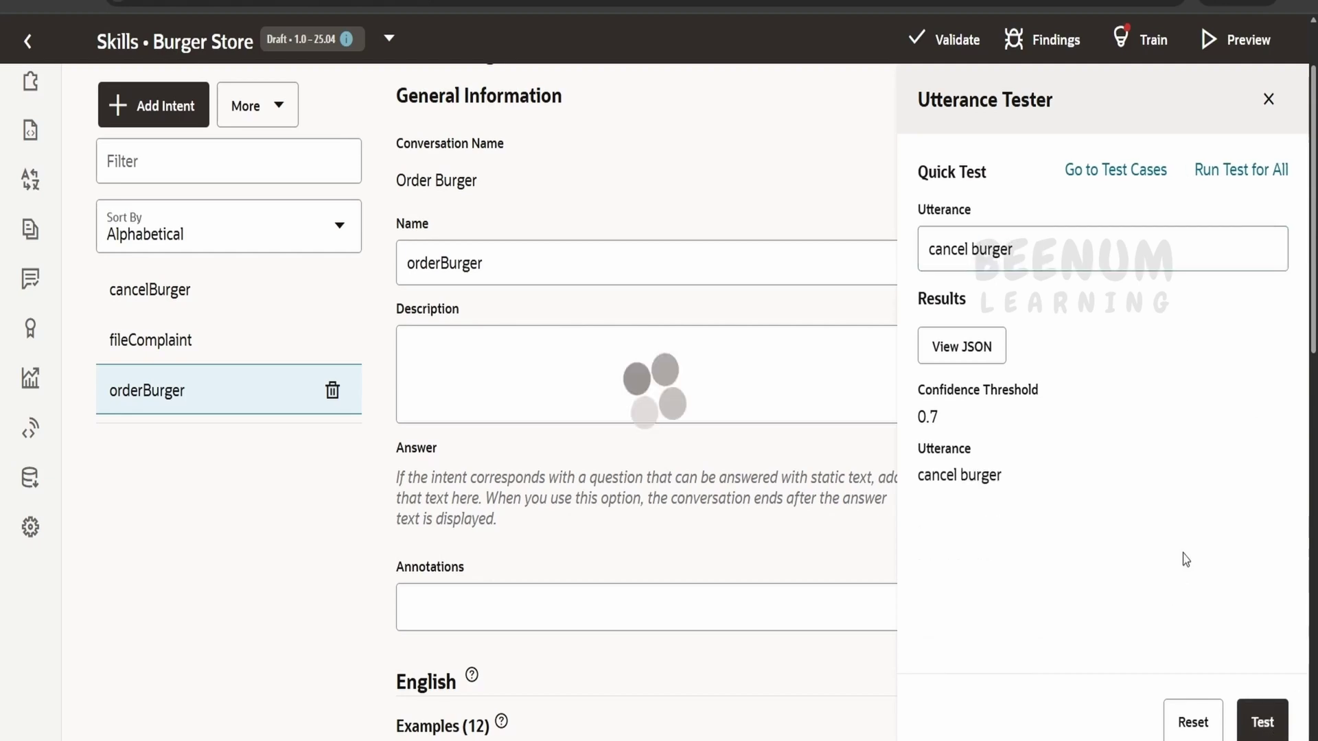
pyautogui.scroll(-3, 1179, 549)
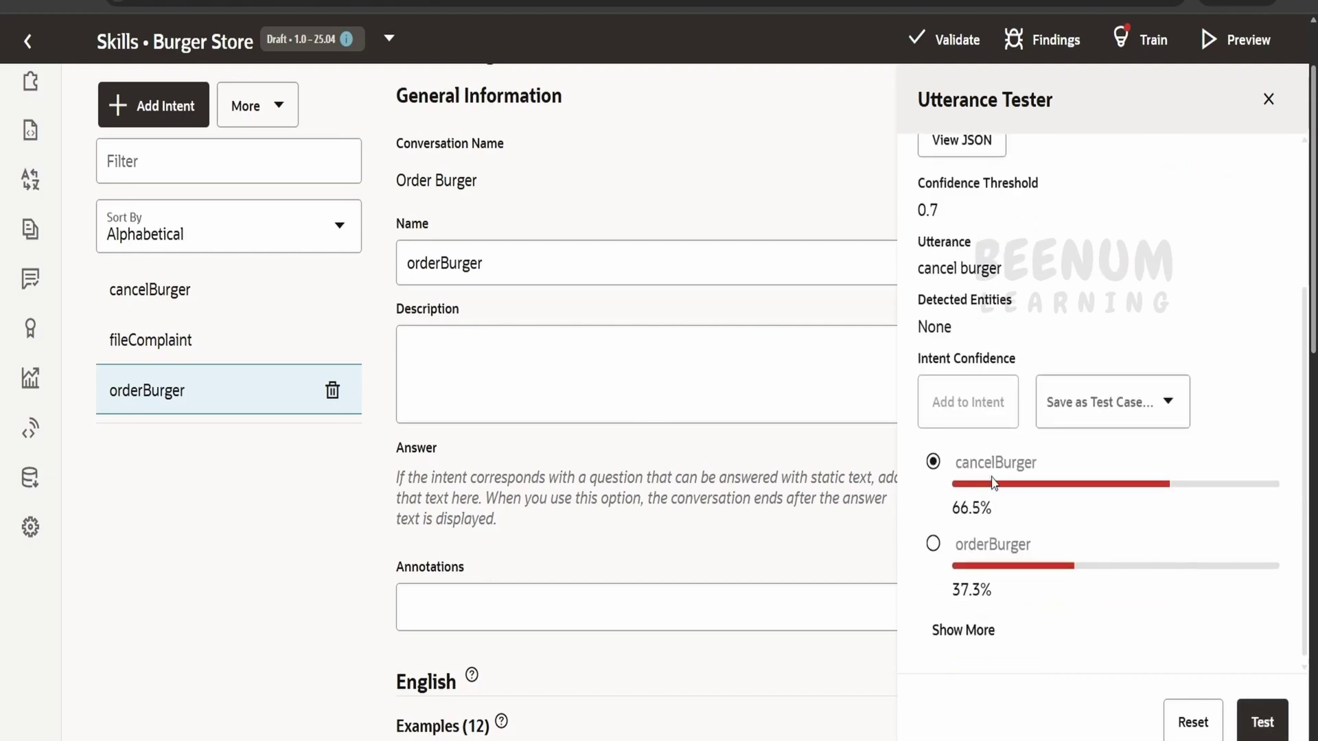
pyautogui.scroll(3, 994, 483)
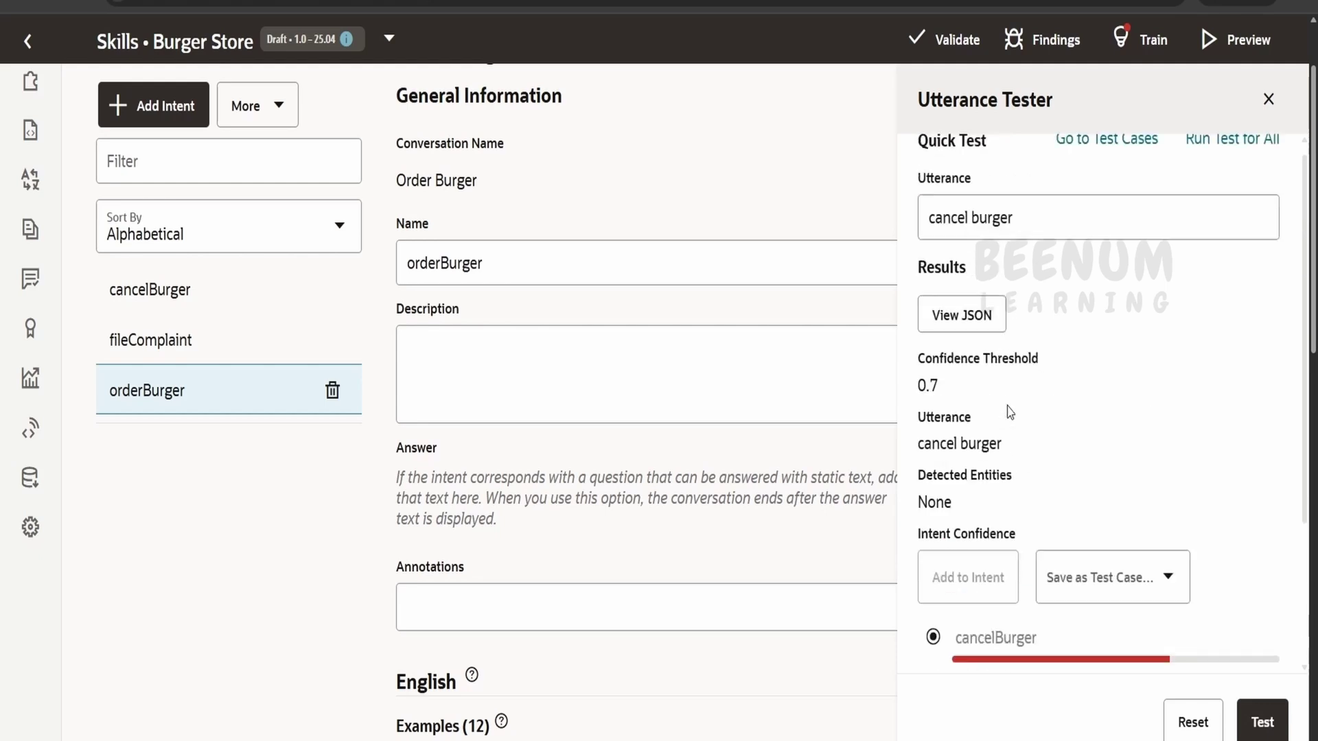
pyautogui.click(1269, 100)
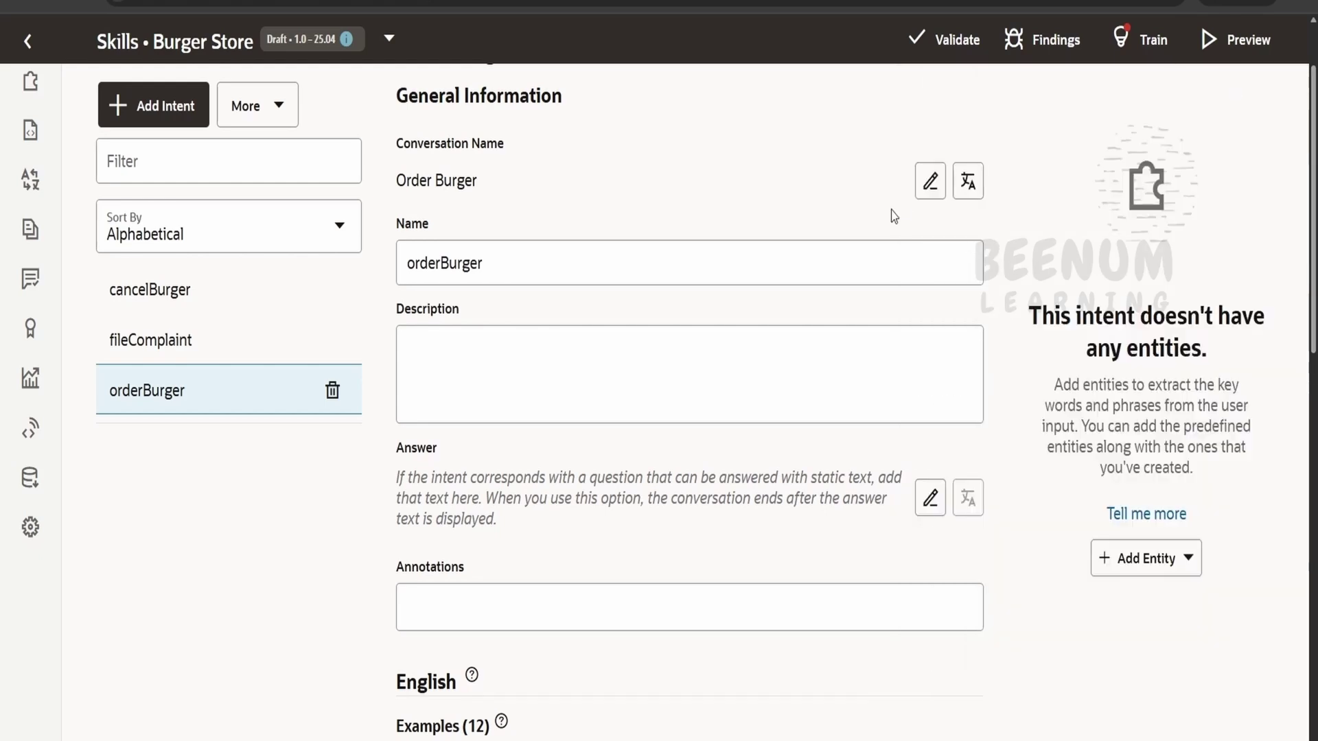
pyautogui.scroll(2, 732, 209)
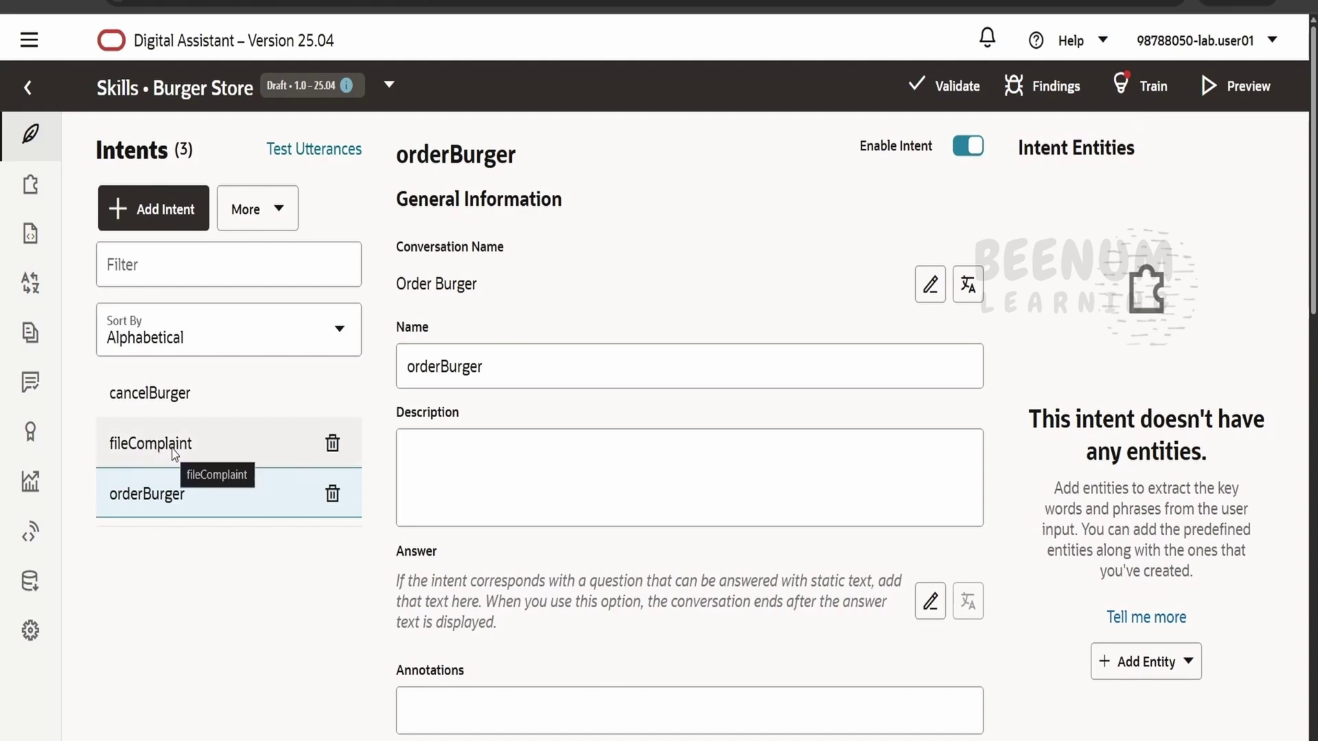
# Train the skill with Trainer Tm, the machine learning-based model, as the active intent model
pyautogui.click(1142, 97)
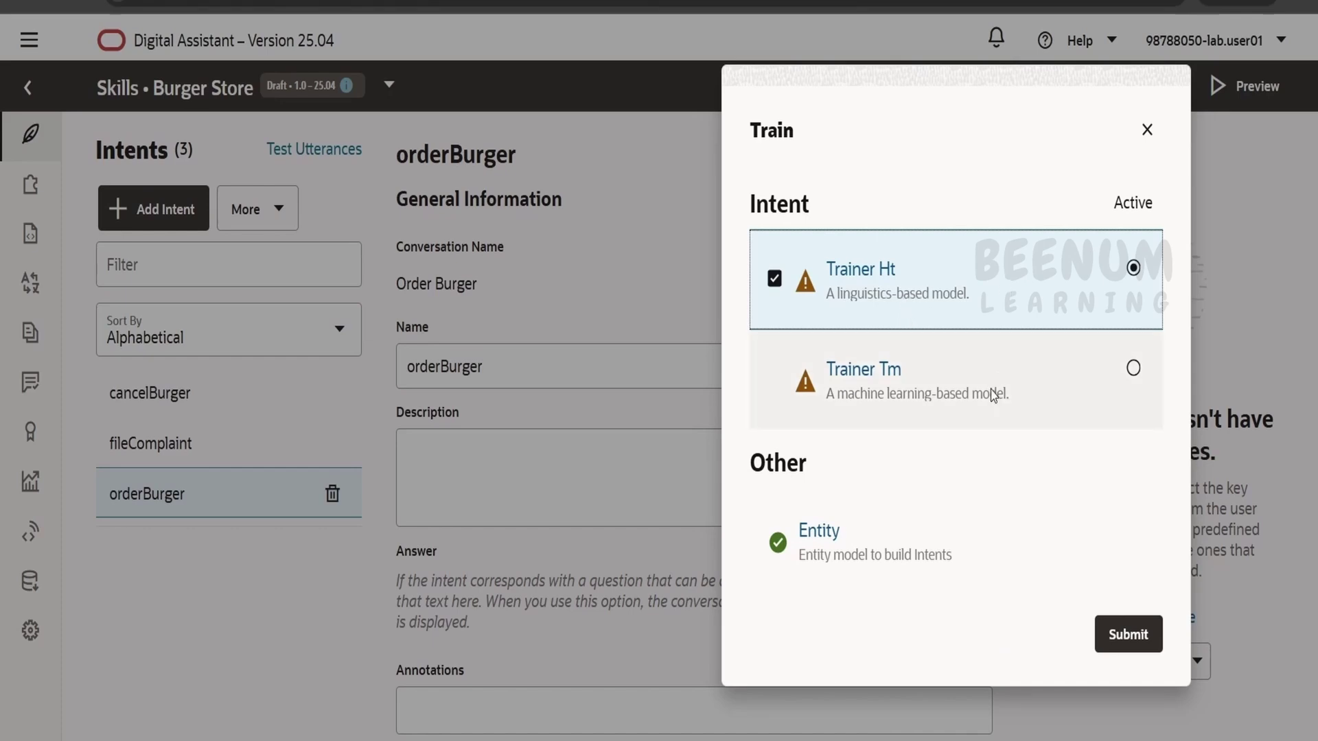
pyautogui.click(961, 392)
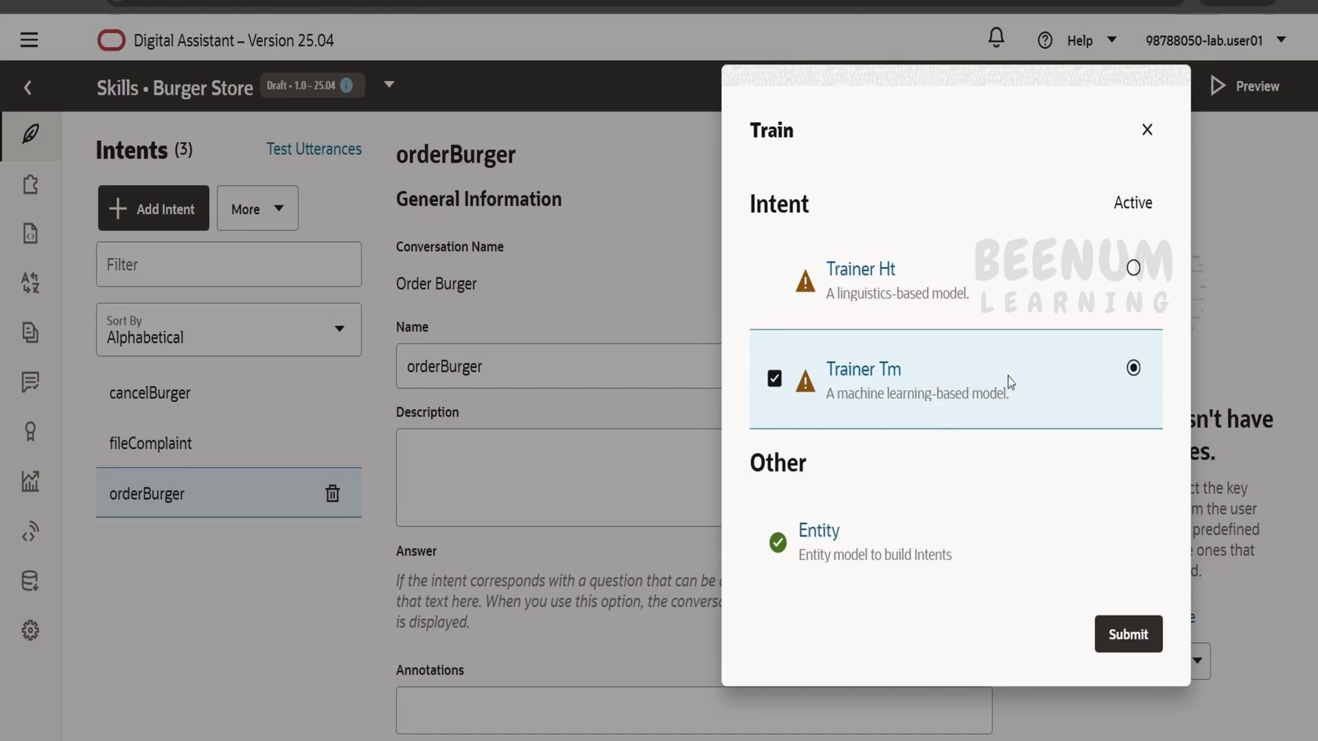
pyautogui.click(1142, 632)
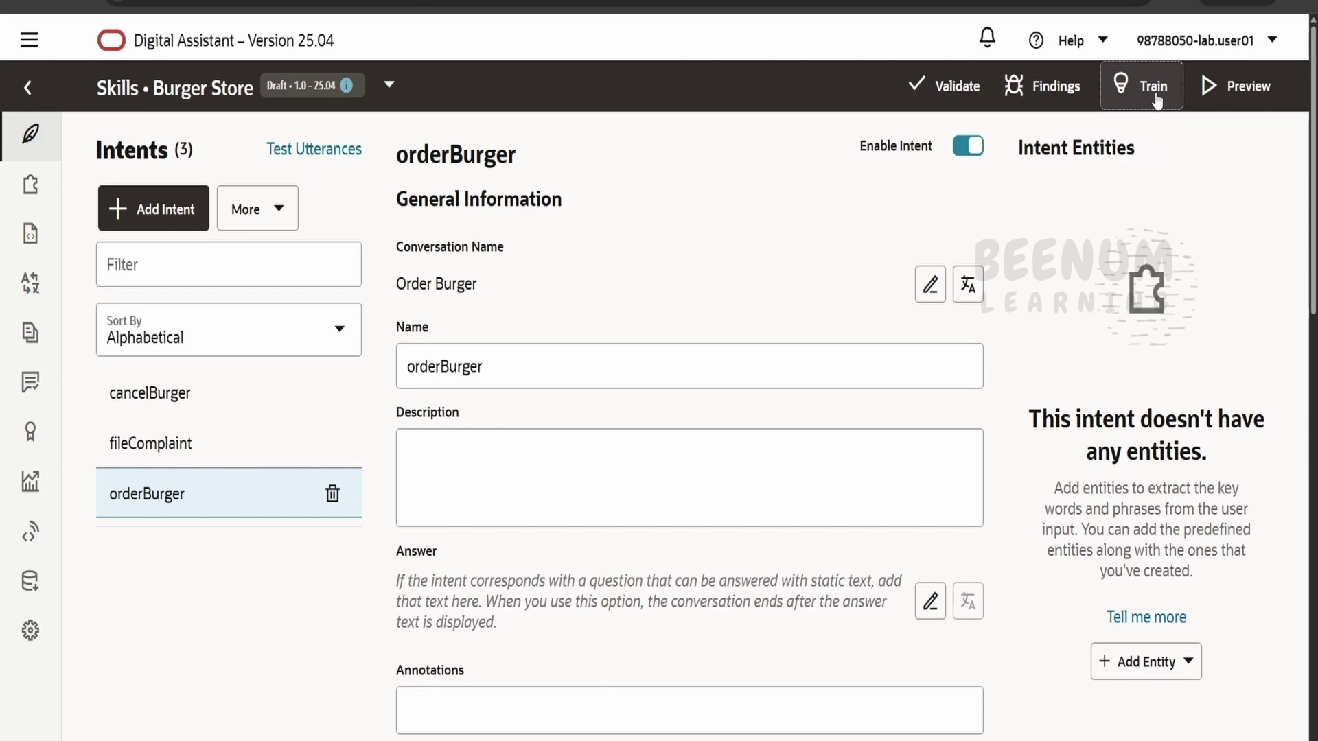
# Reopen the Utterance Tester, test "cancel me a burger" against the Trainer Tm model, and review the intent confidence
pyautogui.click(336, 157)
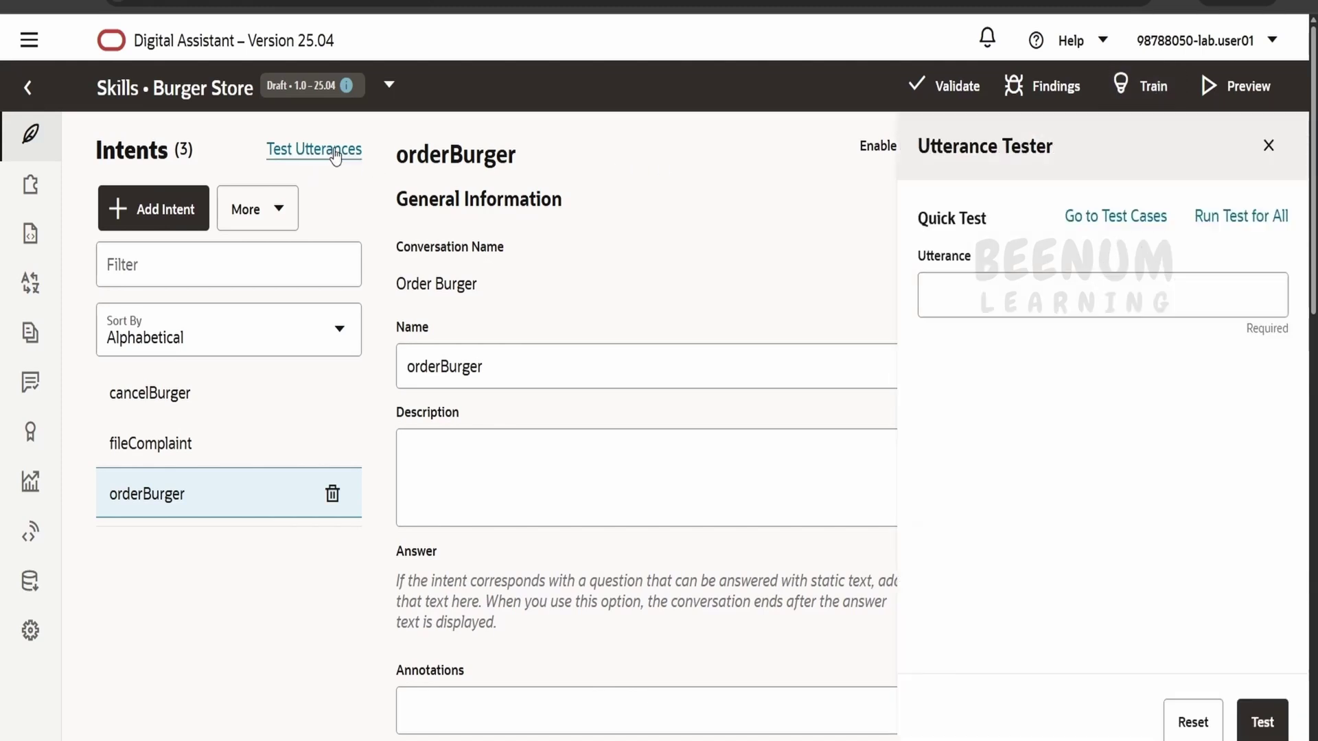
pyautogui.click(1021, 283)
pyautogui.write('ca')
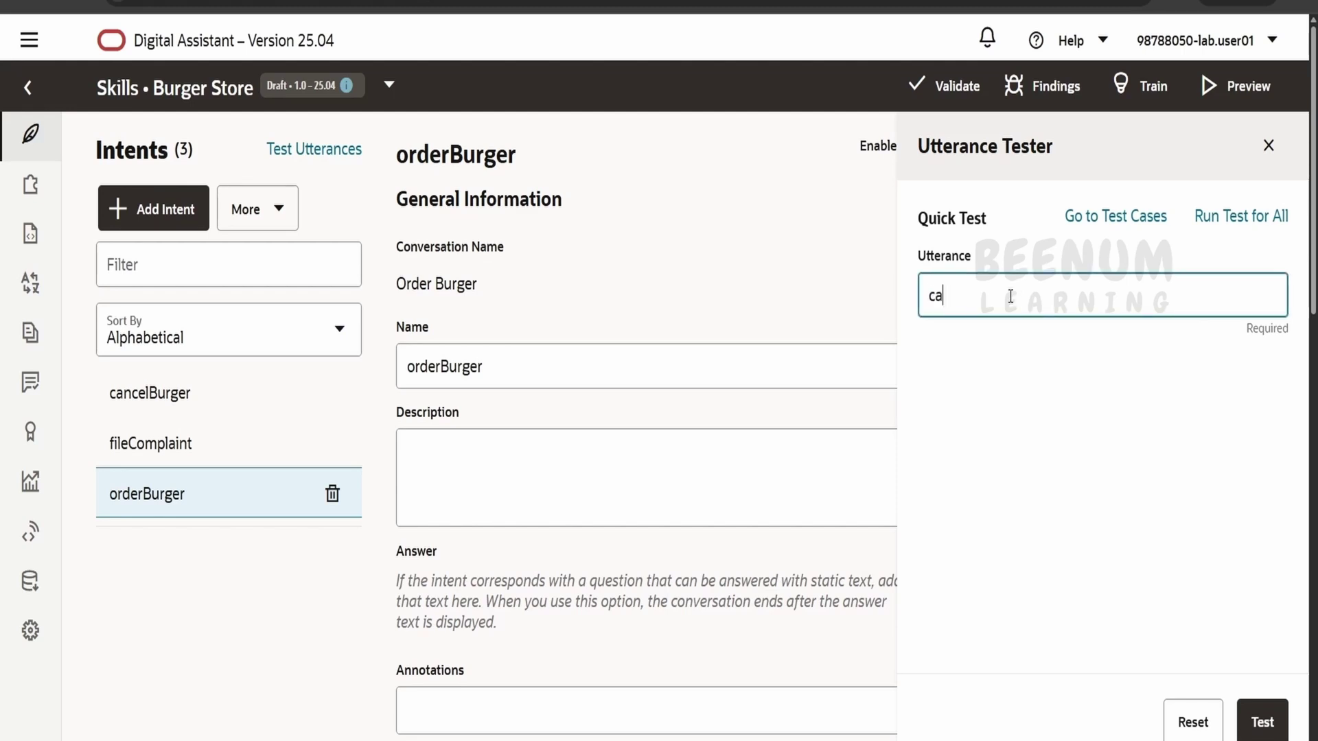
pyautogui.write('ncel burger')
pyautogui.click(972, 302)
pyautogui.write('me a')
pyautogui.click(1262, 722)
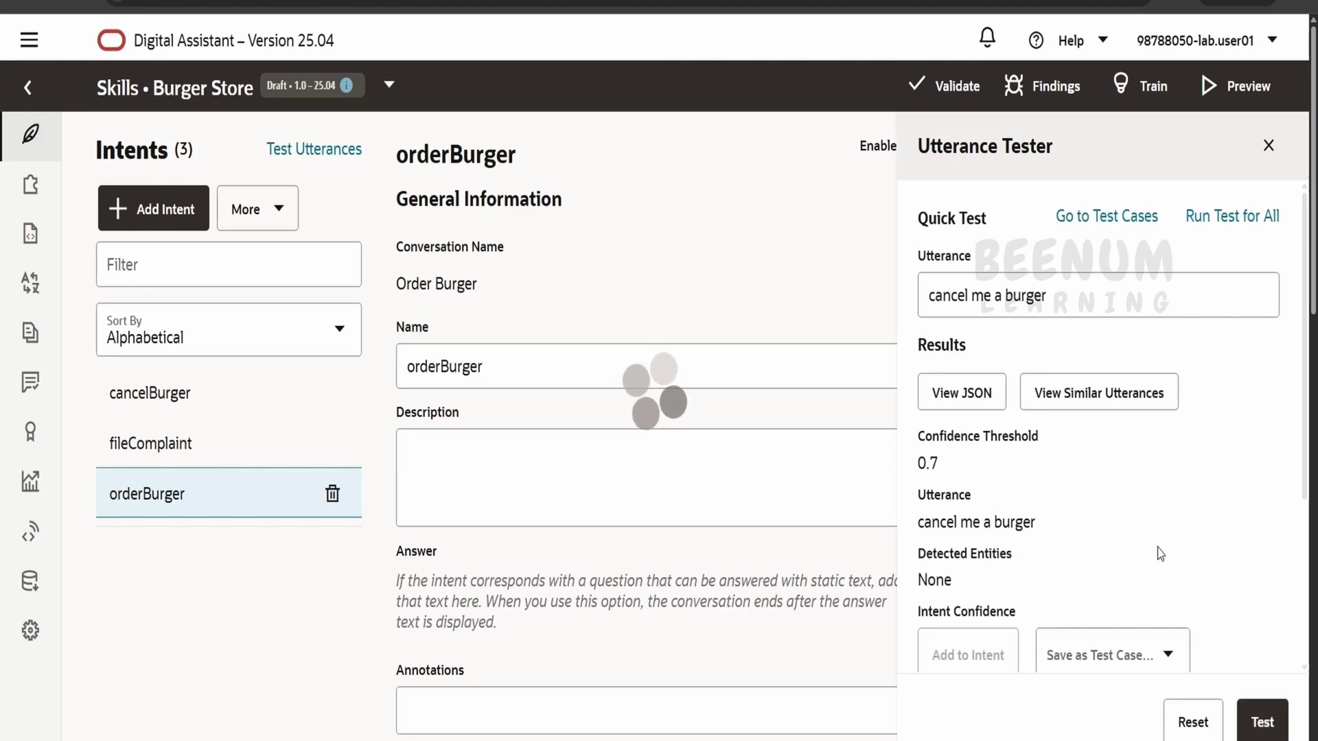
pyautogui.scroll(-4, 1158, 551)
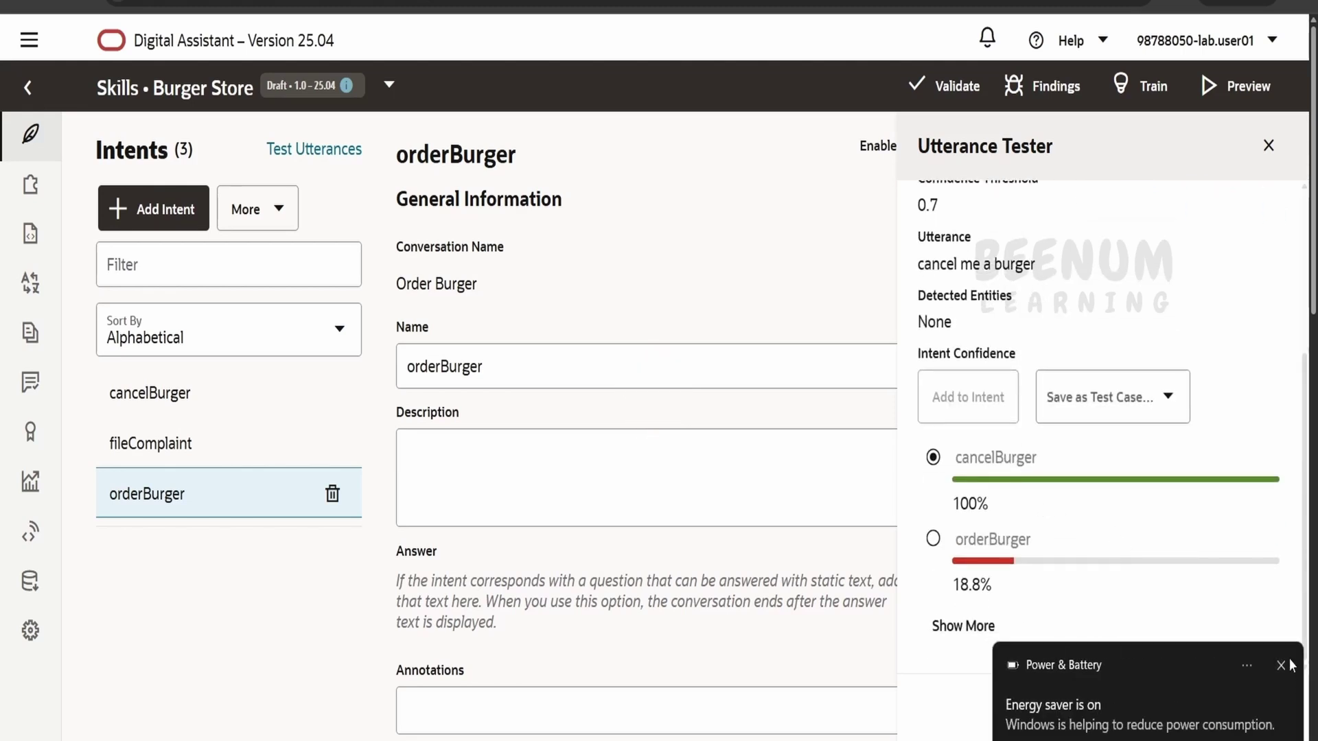
pyautogui.click(1282, 665)
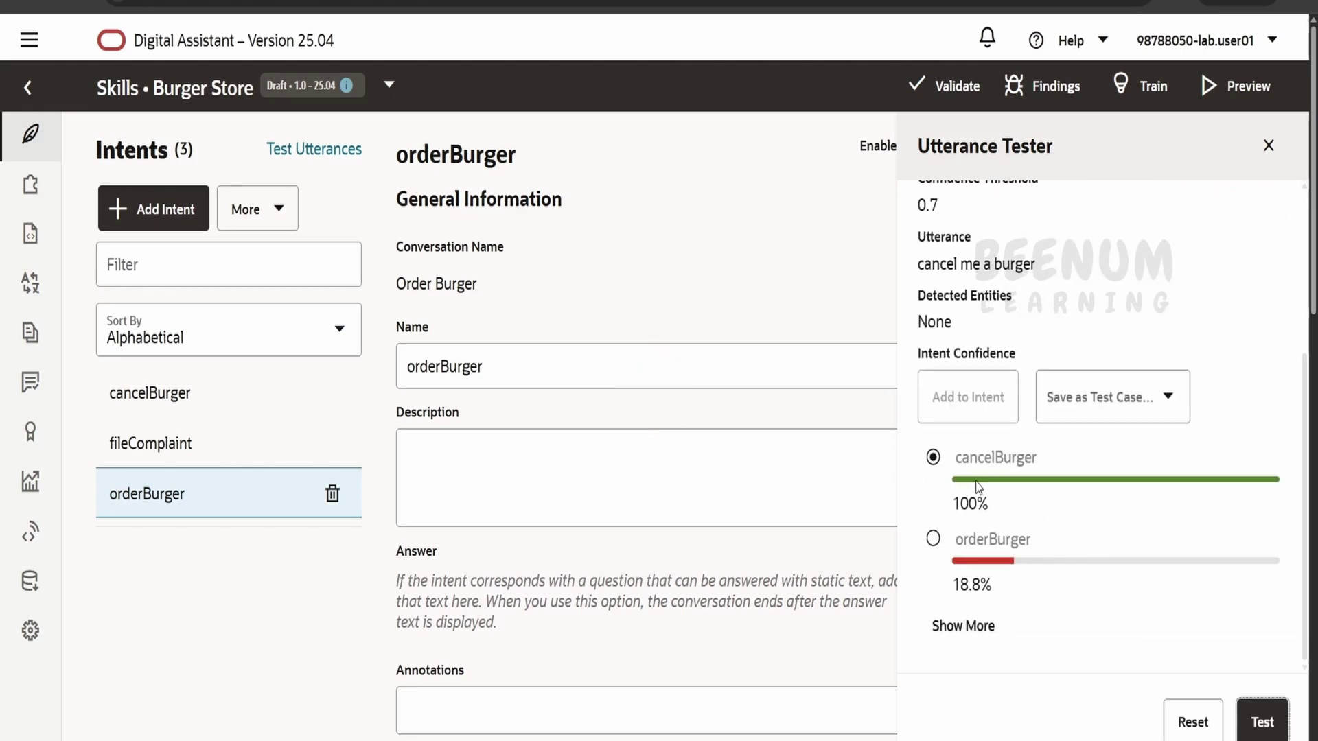
pyautogui.scroll(4, 989, 485)
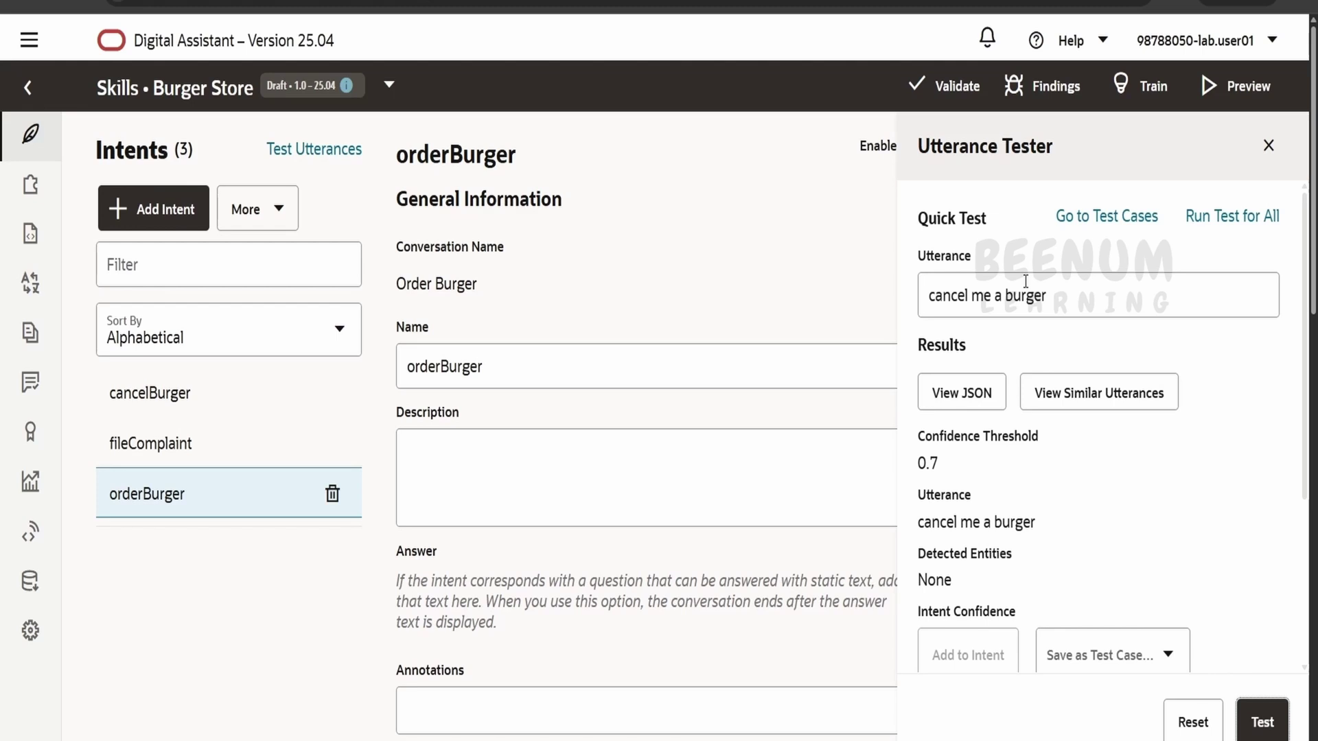
# Extend the test utterance to "cancel me a burger for now" and test which intent it resolves to
pyautogui.moveTo(1071, 296); pyautogui.dragTo(929, 309)
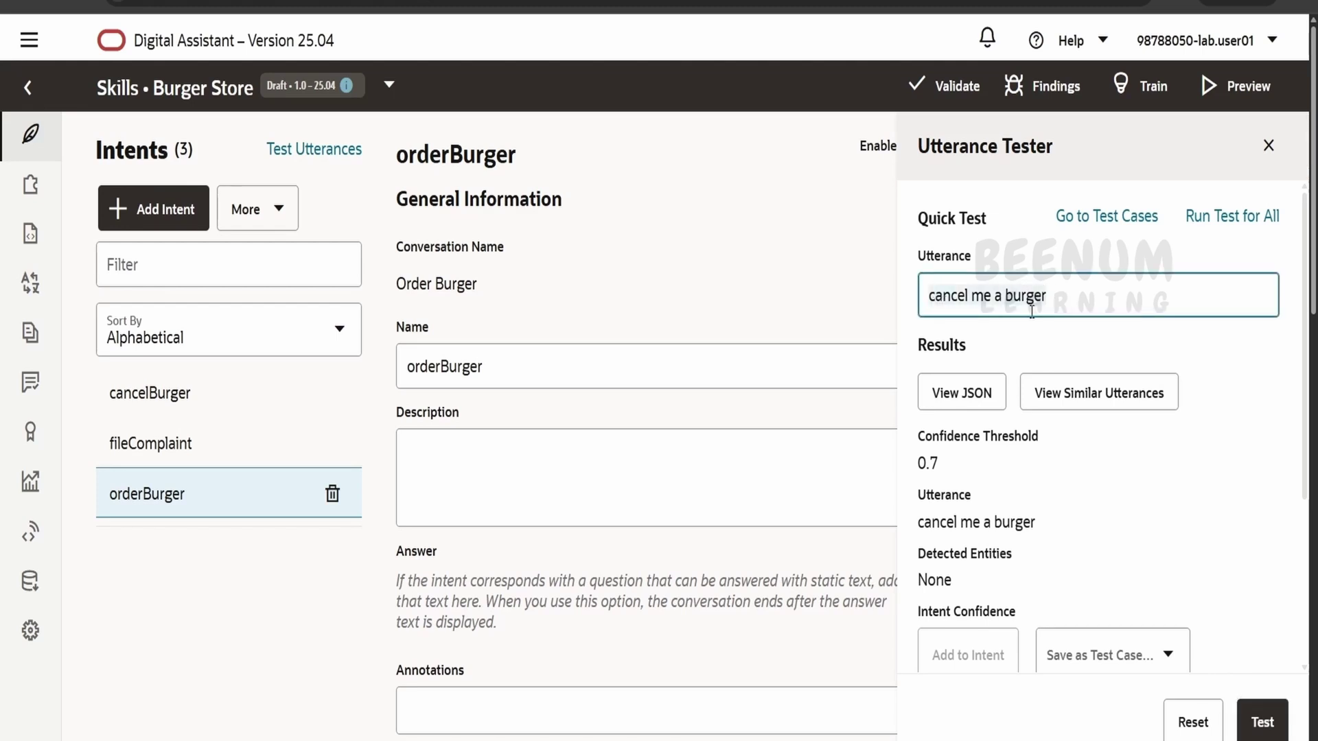
pyautogui.click(1005, 300)
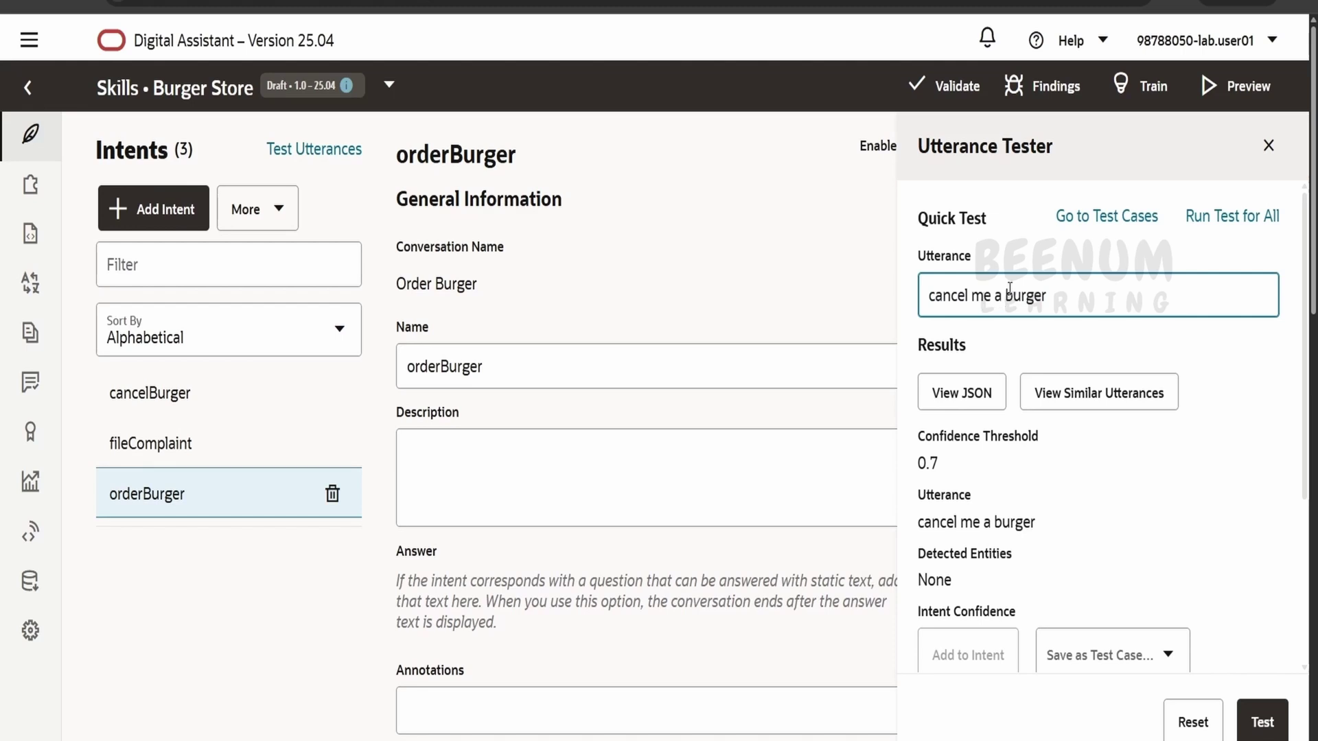
pyautogui.write('for m')
pyautogui.write('ow')
pyautogui.press('BackSpace')
pyautogui.press('BackSpace')
pyautogui.press('BackSpace')
pyautogui.write('now')
pyautogui.scroll(-4, 1098, 480)
pyautogui.click(1263, 722)
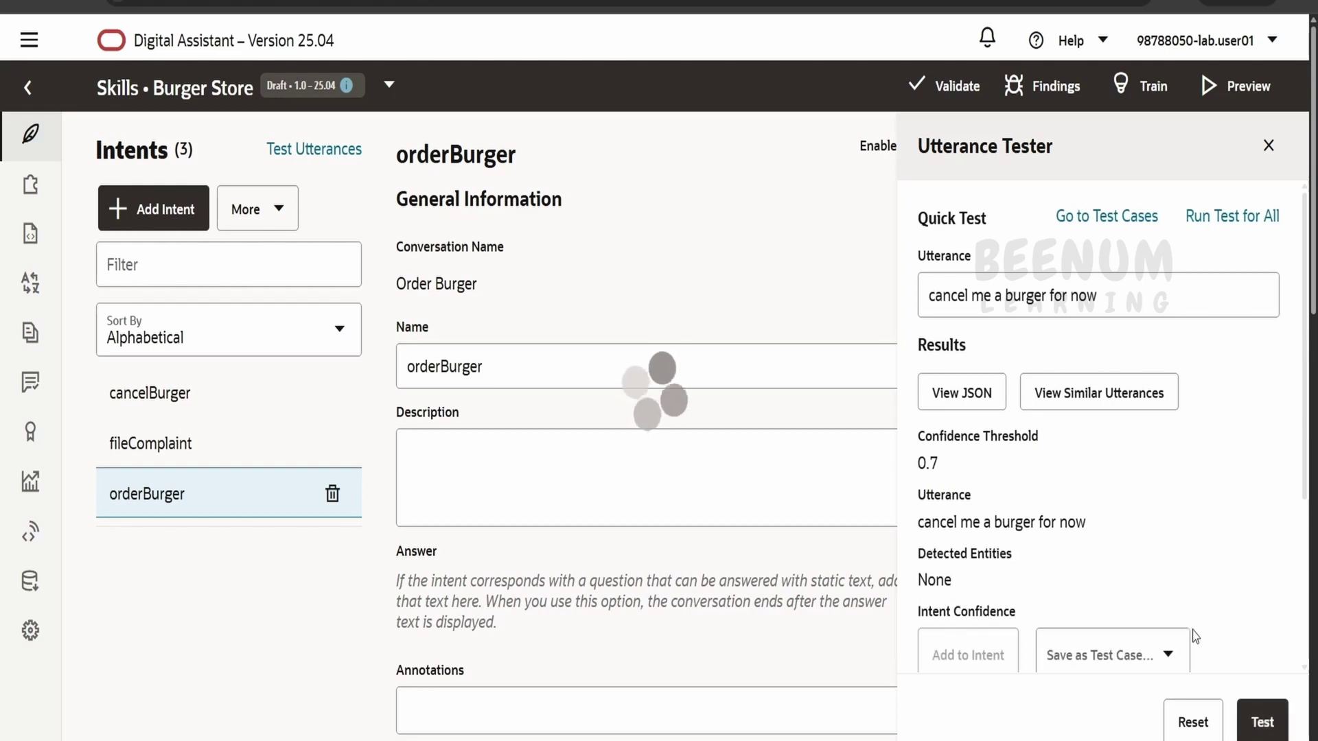
pyautogui.scroll(-1, 1098, 549)
# Test the utterance "i need burger urgently", examine its intent confidence, and close the Utterance Tester
pyautogui.scroll(5, 1063, 507)
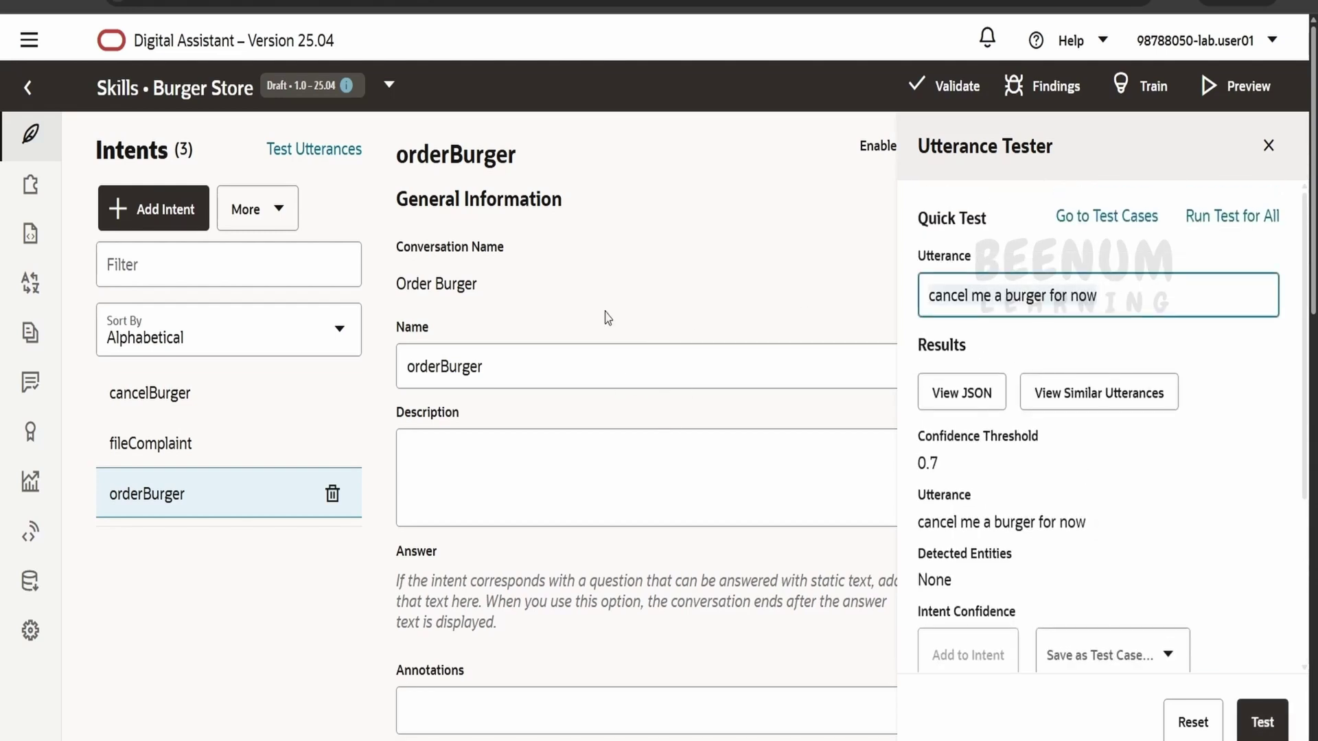
pyautogui.write('i need')
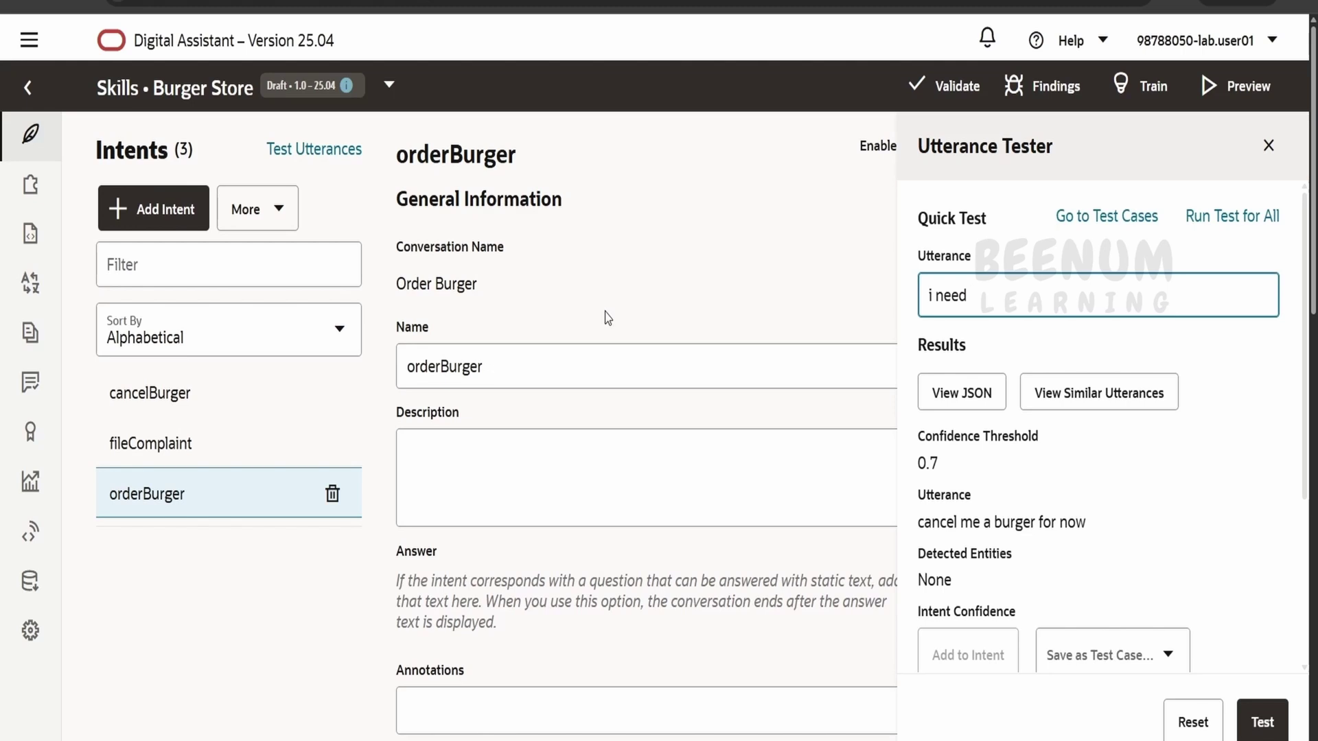
pyautogui.write(' burger urgently')
pyautogui.press('Return')
pyautogui.scroll(-4, 1050, 624)
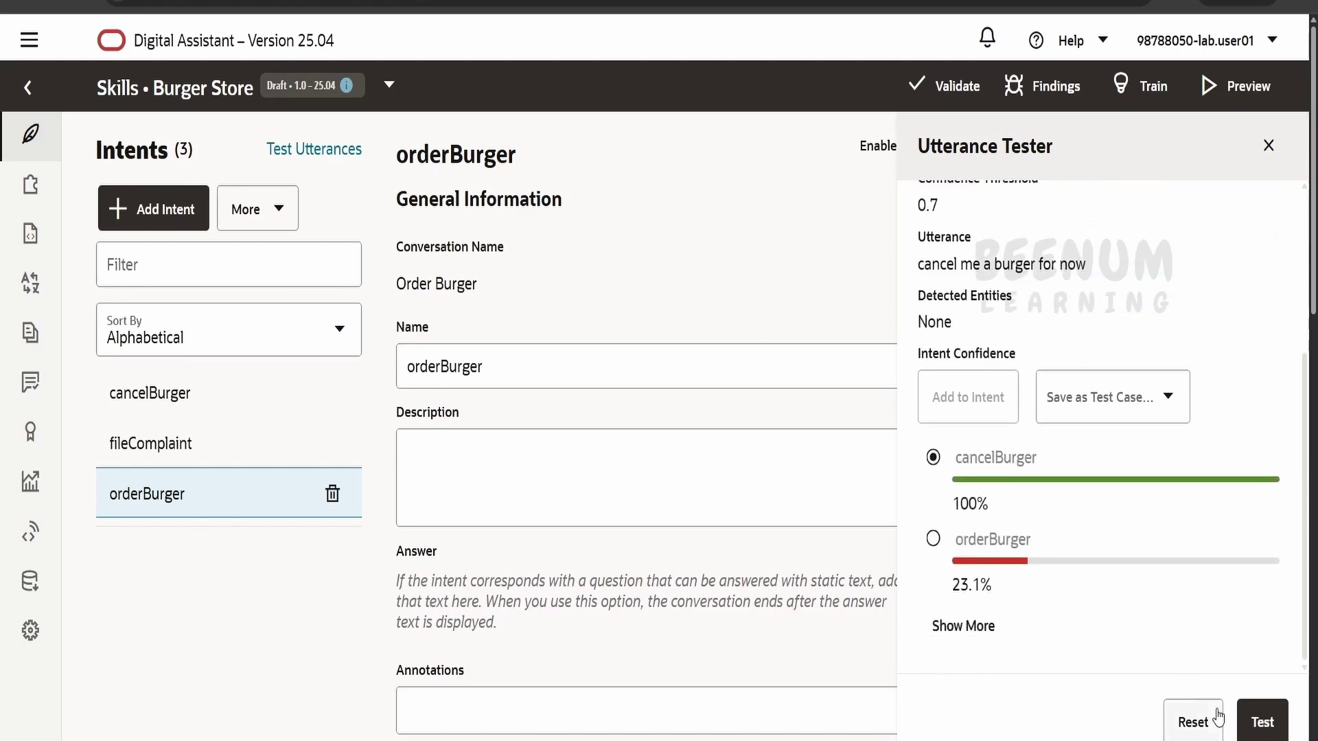
pyautogui.click(1267, 724)
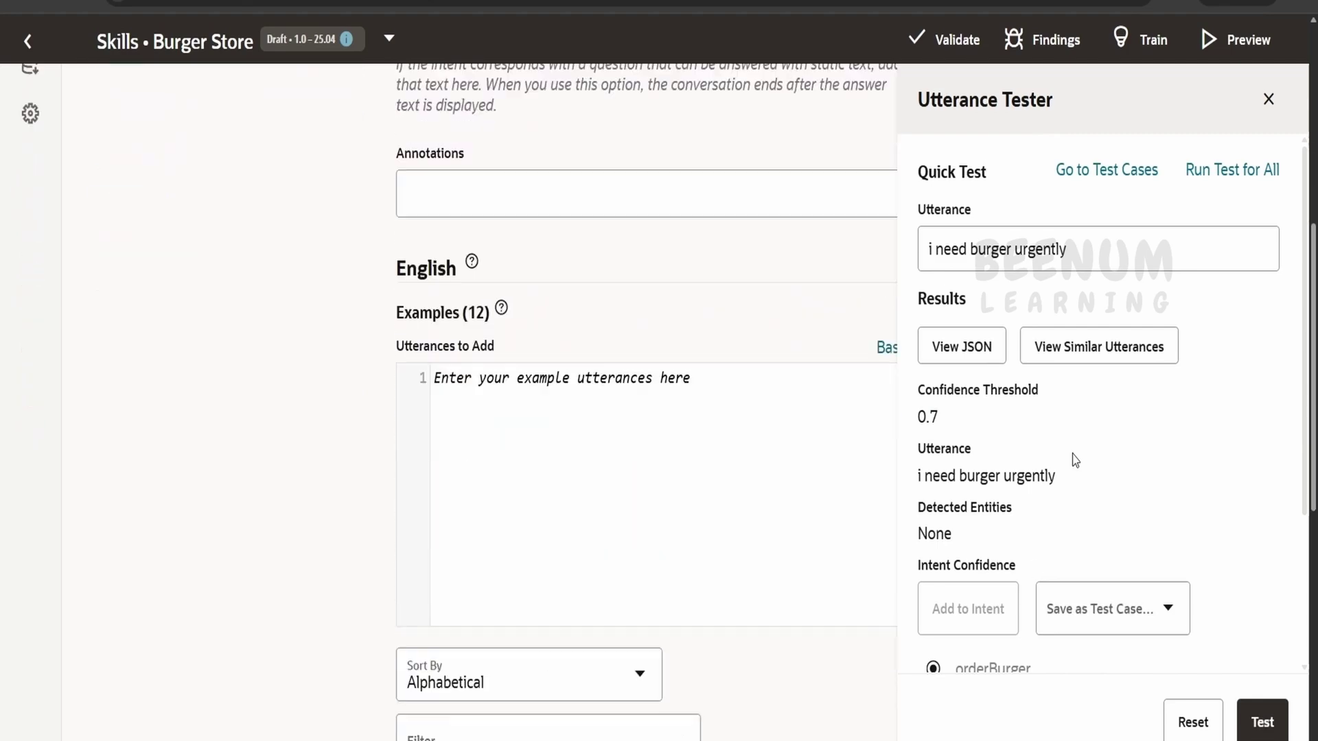
pyautogui.scroll(-3, 1075, 460)
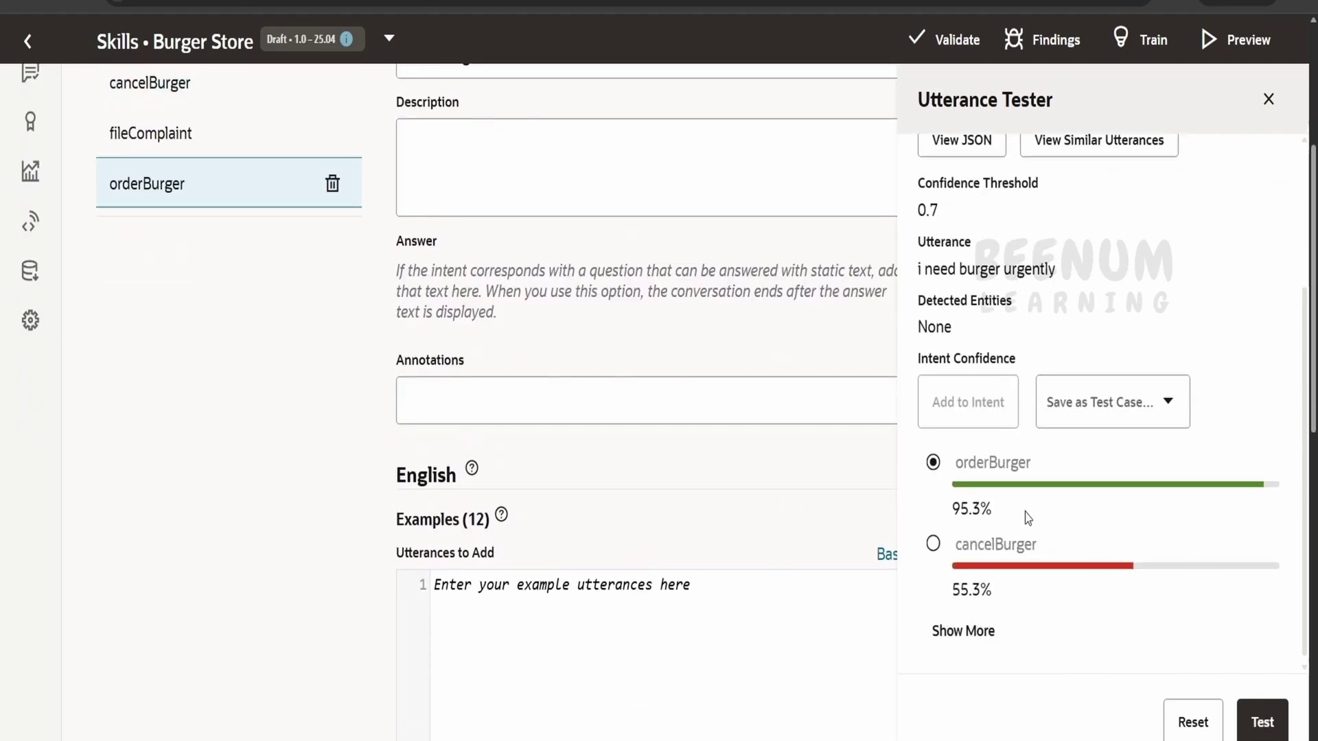
pyautogui.scroll(4, 961, 498)
pyautogui.scroll(5, 796, 534)
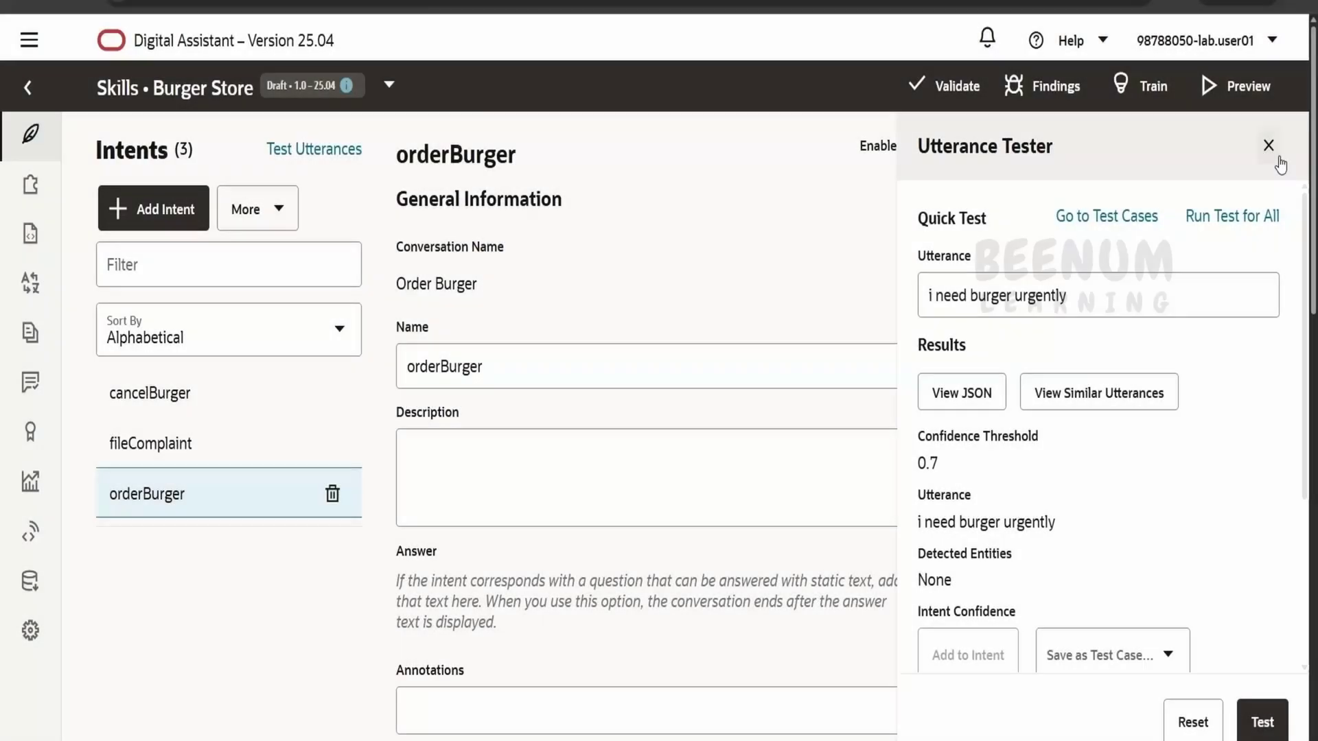
pyautogui.click(1268, 142)
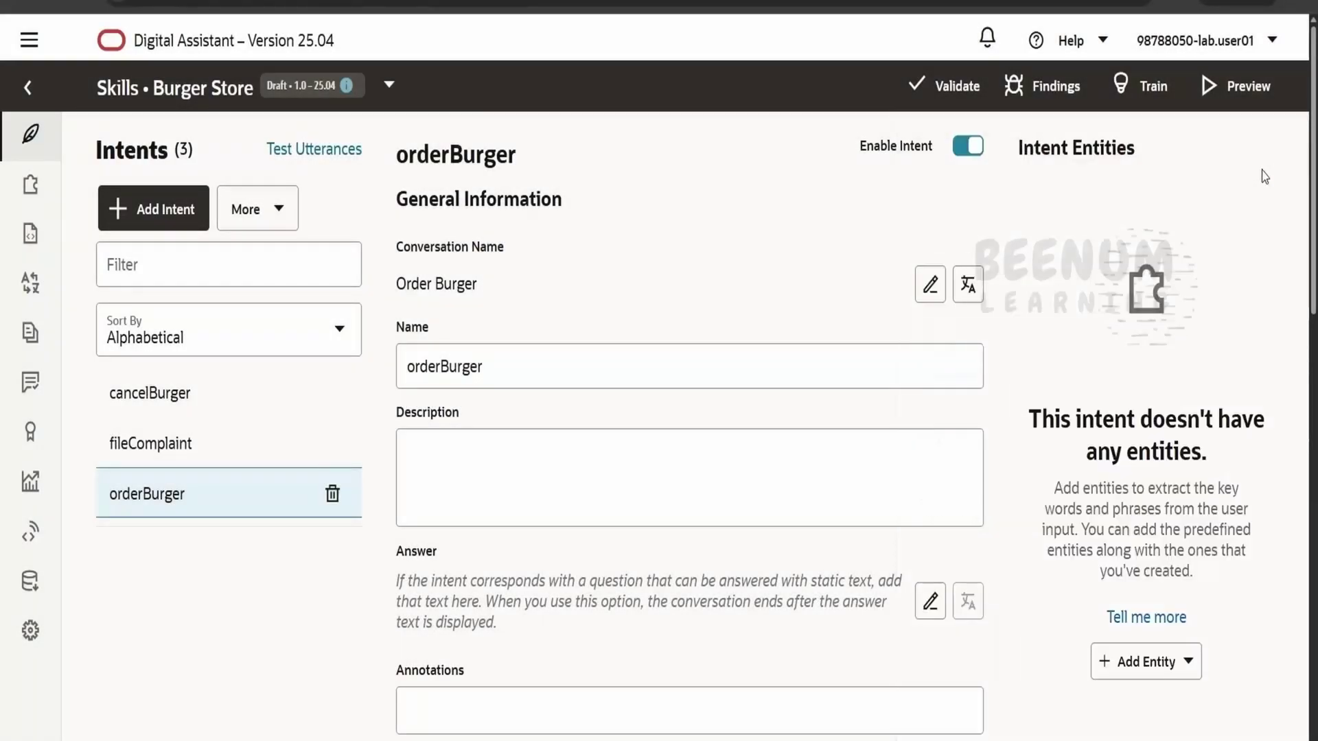